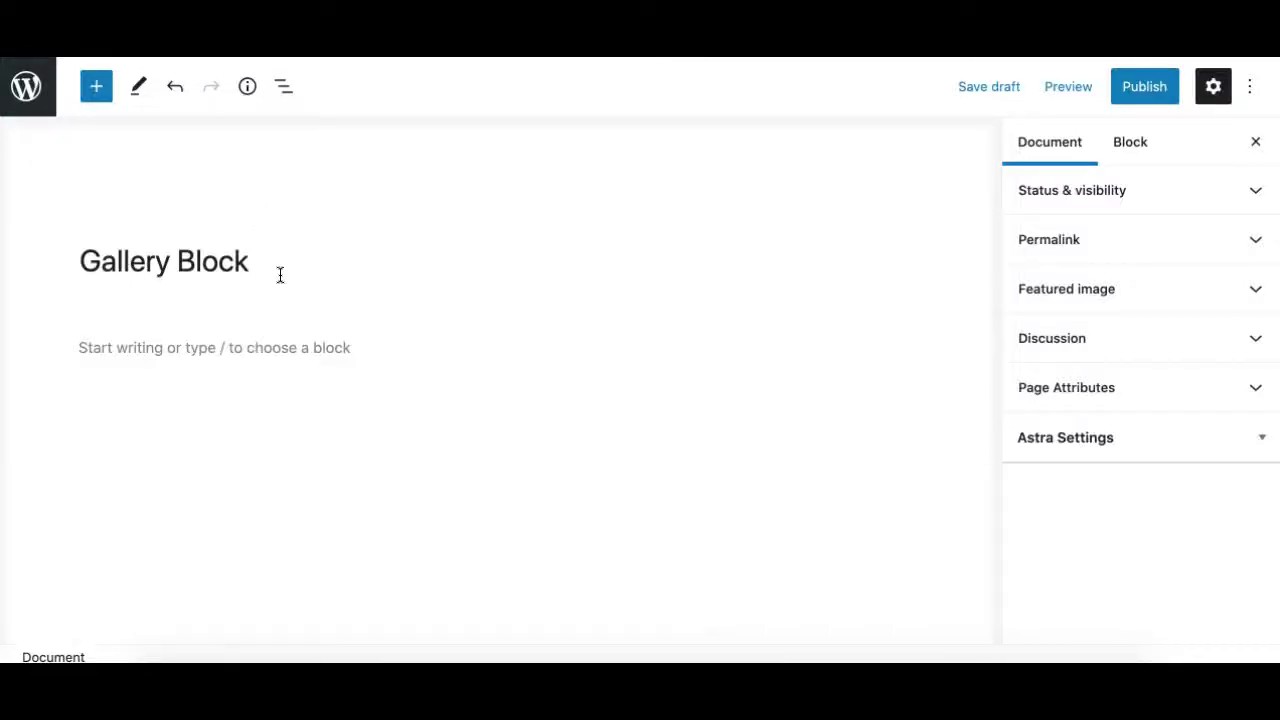
# Close the settings sidebar and bring up the block inserter from the empty paragraph
pyautogui.click(1213, 86)
pyautogui.click(236, 356)
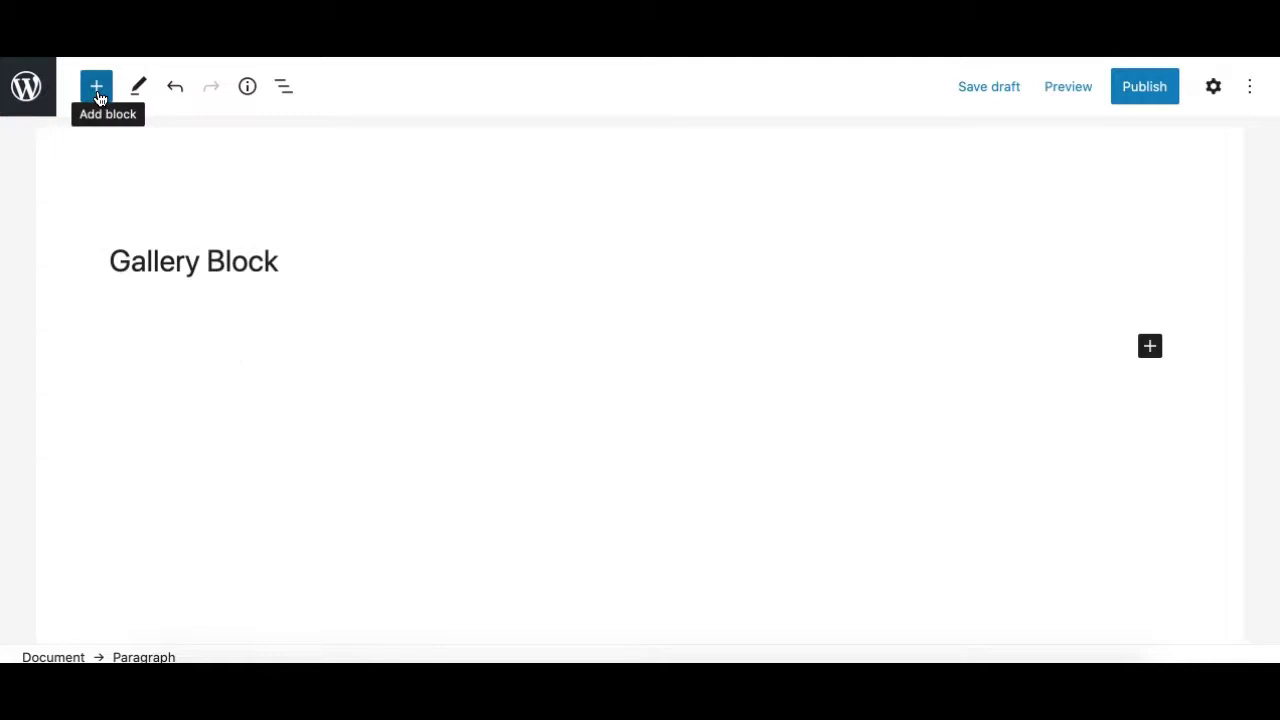
pyautogui.click(98, 95)
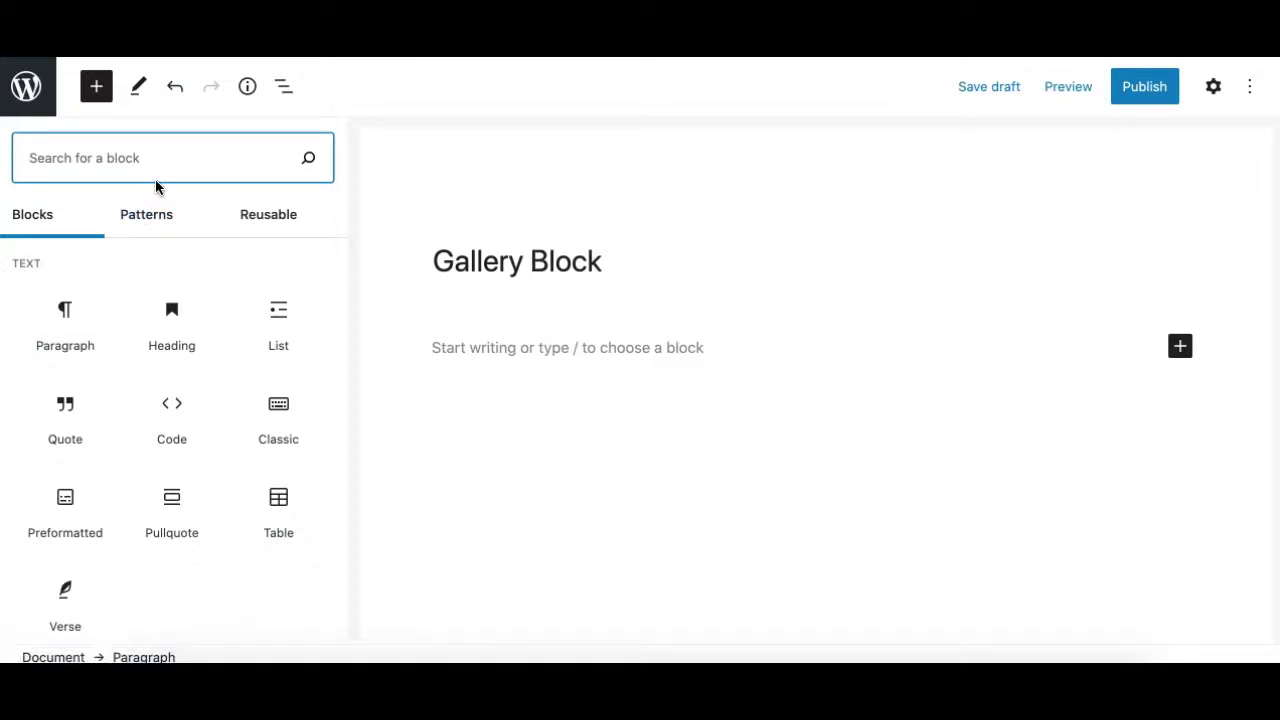
# Search the inserter for 'ga' and add a Gallery block below the title
pyautogui.write('gal')
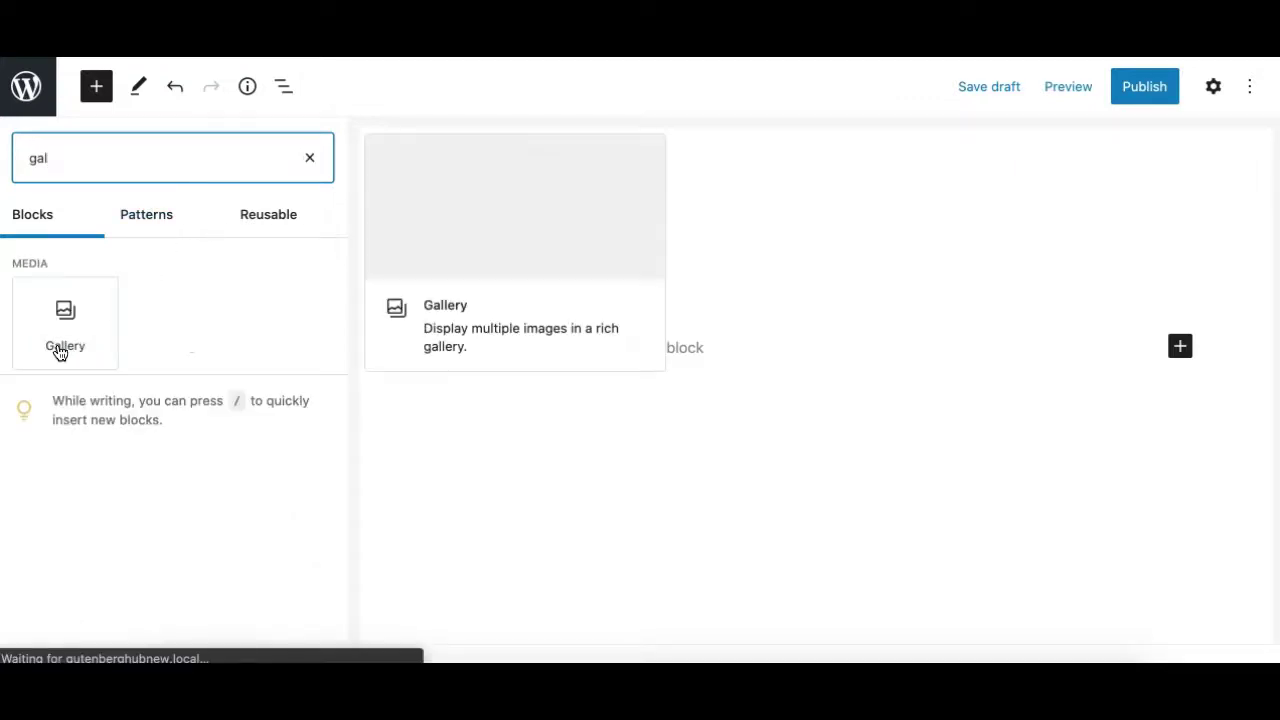
pyautogui.click(66, 343)
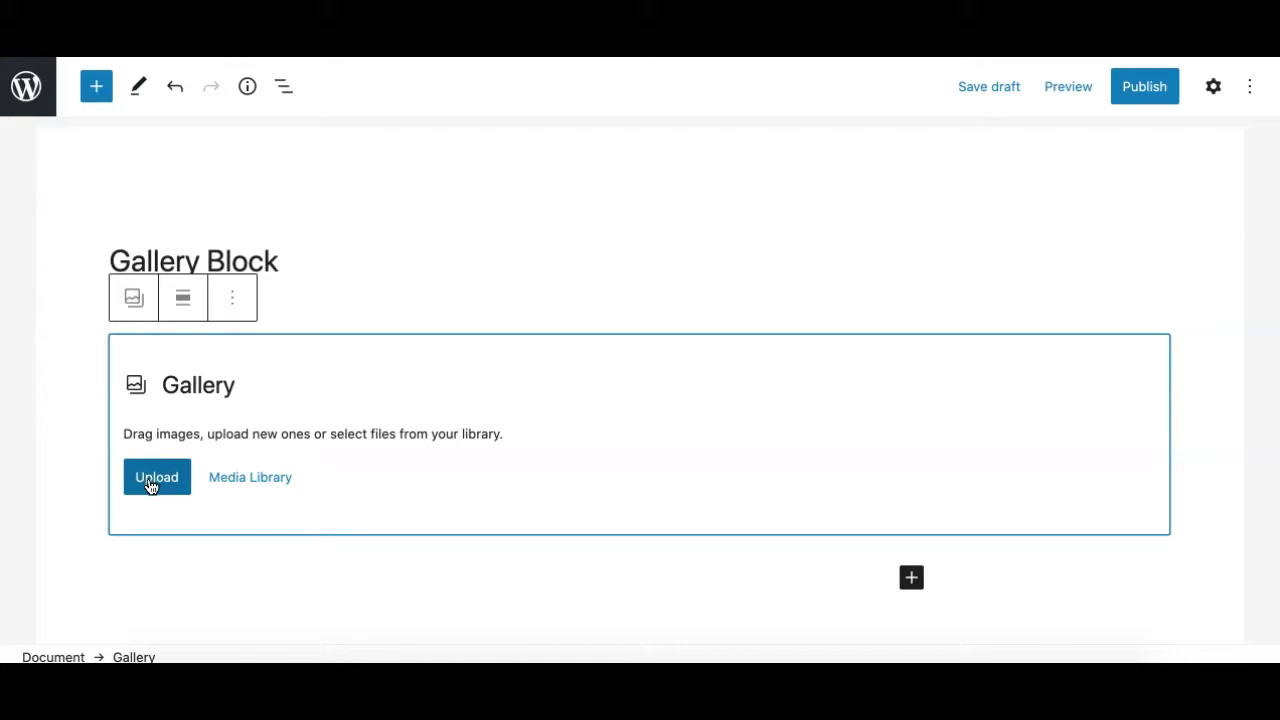
# Skip uploading and select the soup, noodle salad and dessert jar images in the Media Library
pyautogui.click(155, 482)
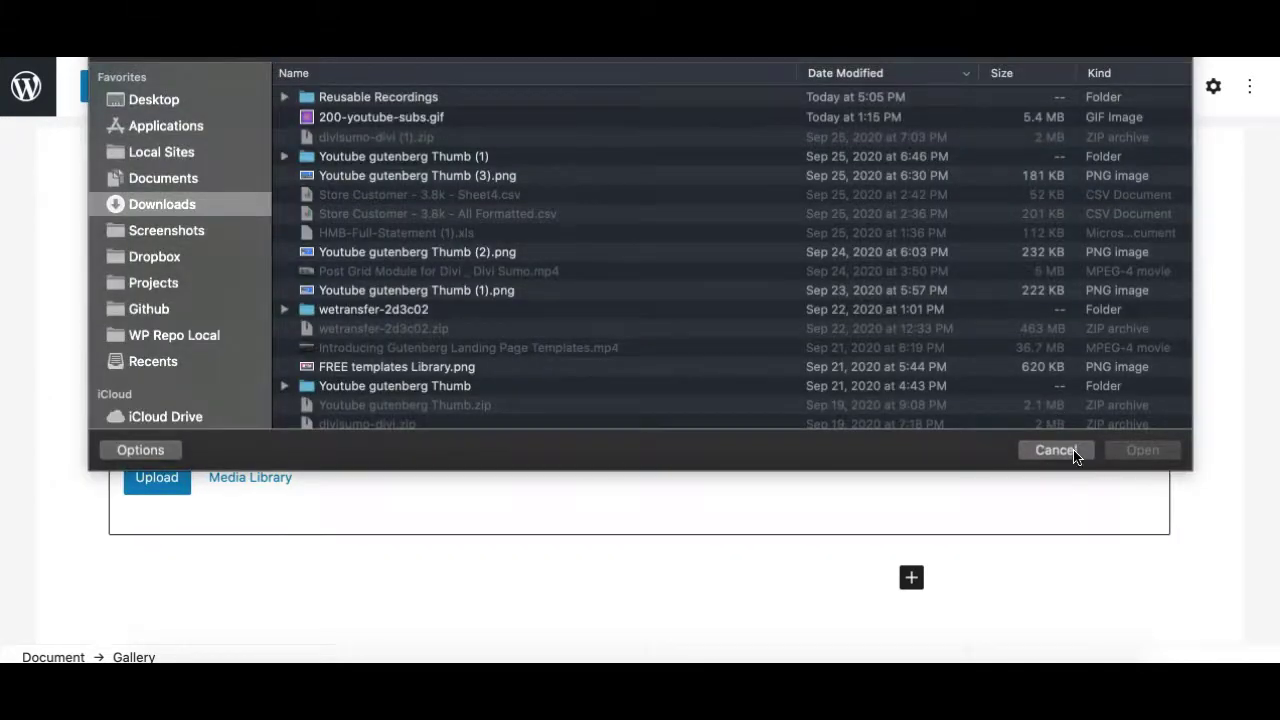
pyautogui.click(1072, 451)
pyautogui.click(281, 478)
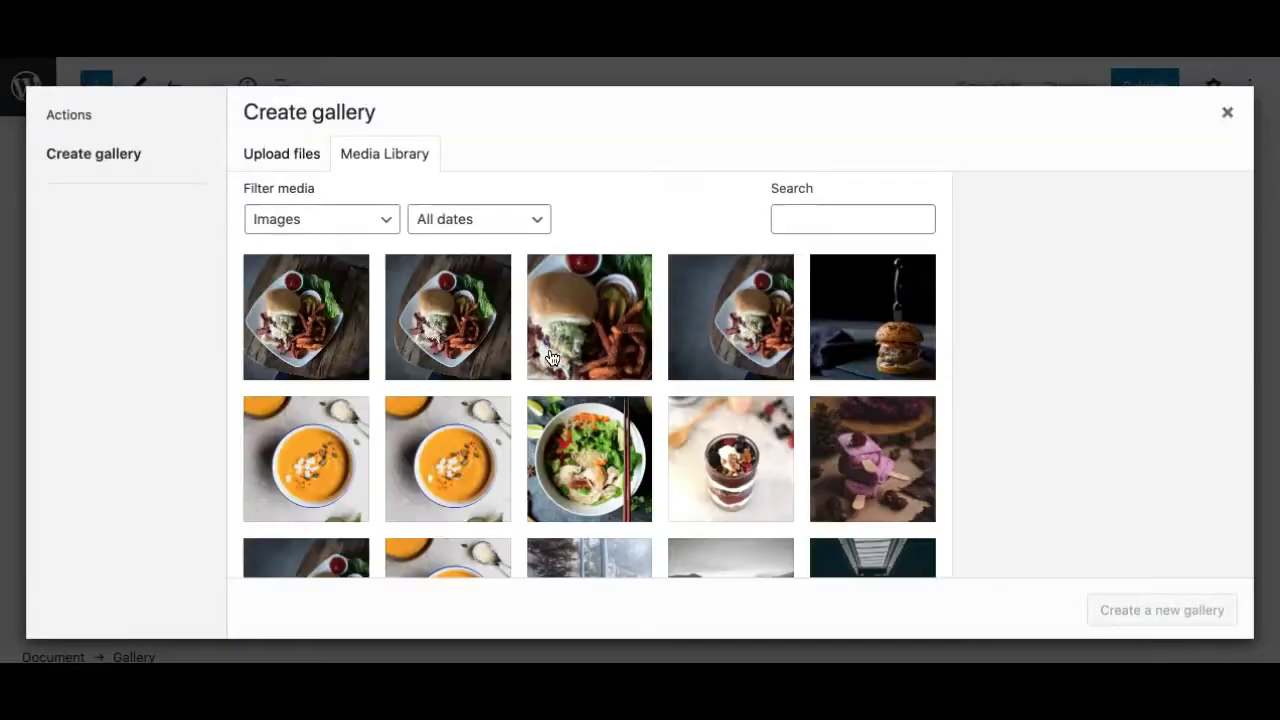
pyautogui.scroll(-3, 600, 490)
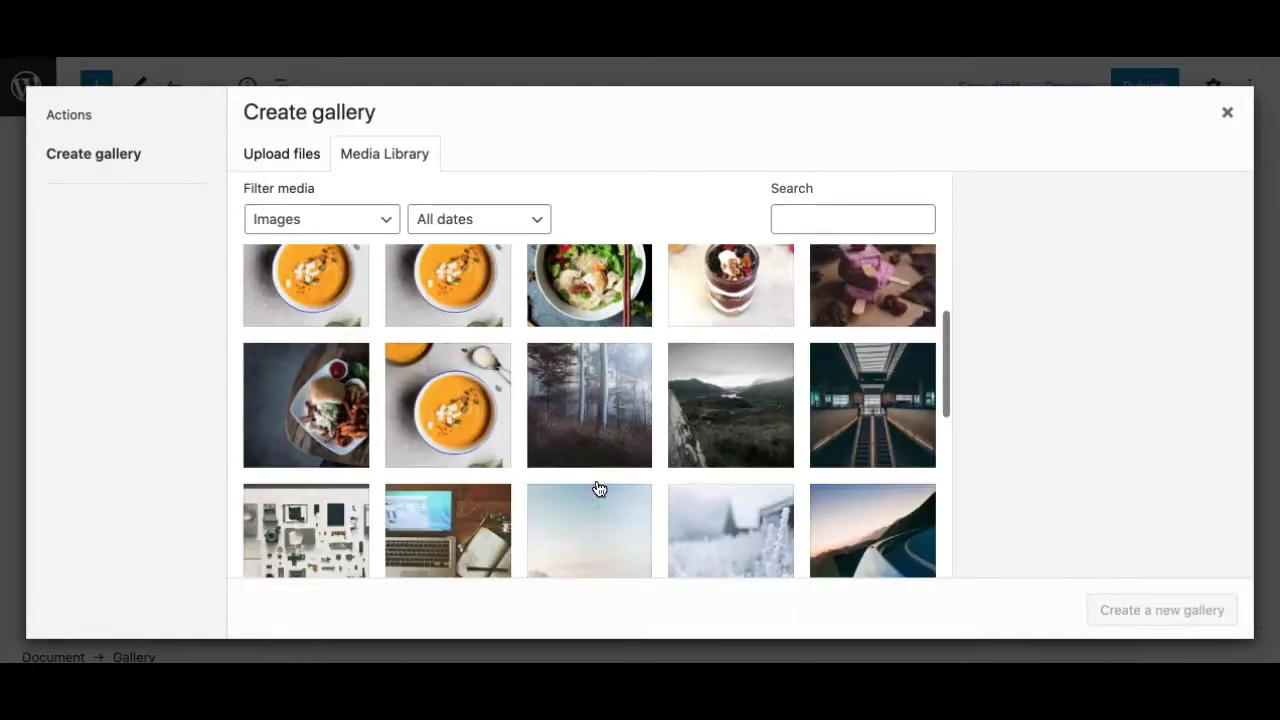
pyautogui.click(459, 302)
pyautogui.click(598, 302)
pyautogui.click(730, 305)
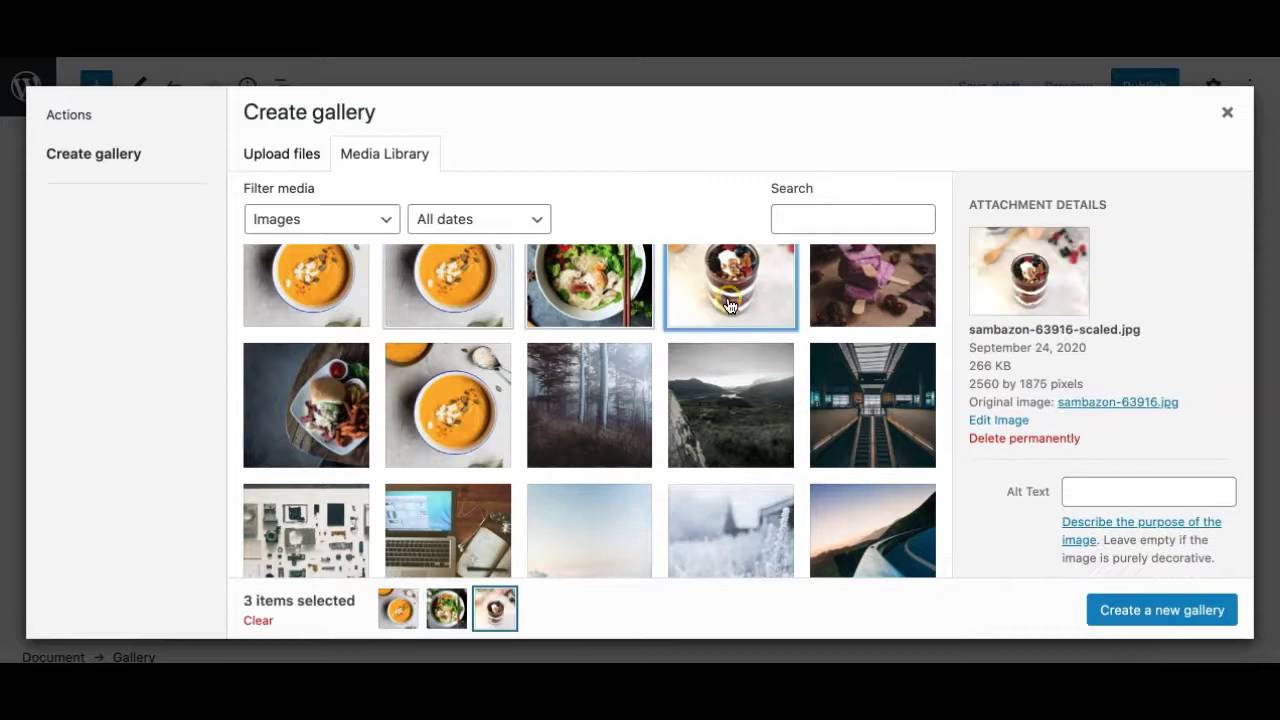
# Create and insert the three-image food gallery into the post
pyautogui.scroll(1, 690, 346)
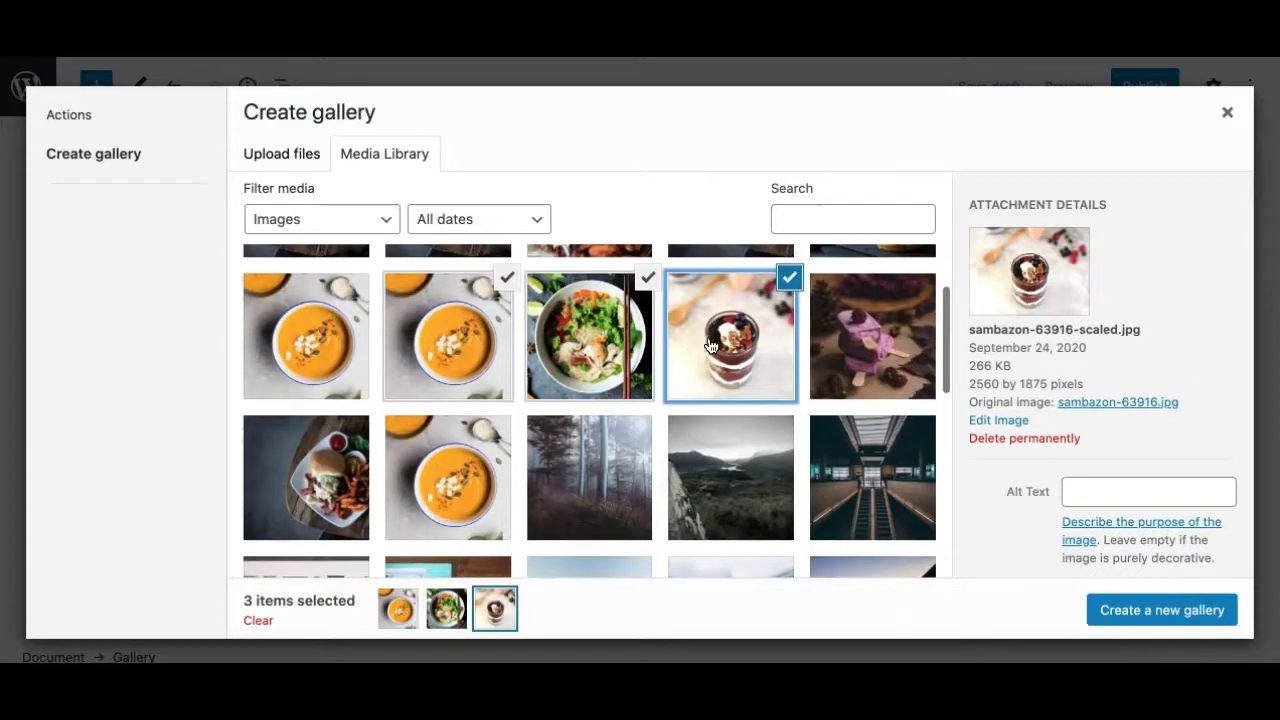
pyautogui.click(1135, 610)
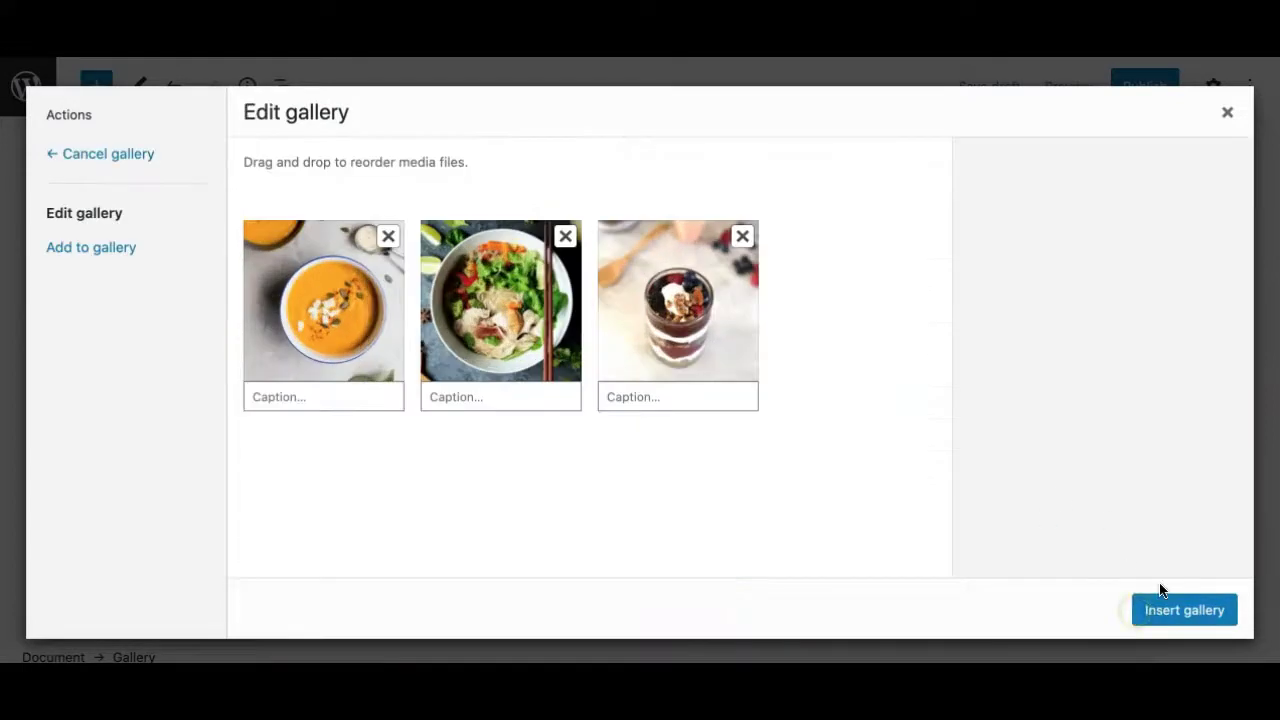
pyautogui.click(1155, 611)
pyautogui.scroll(-5, 523, 512)
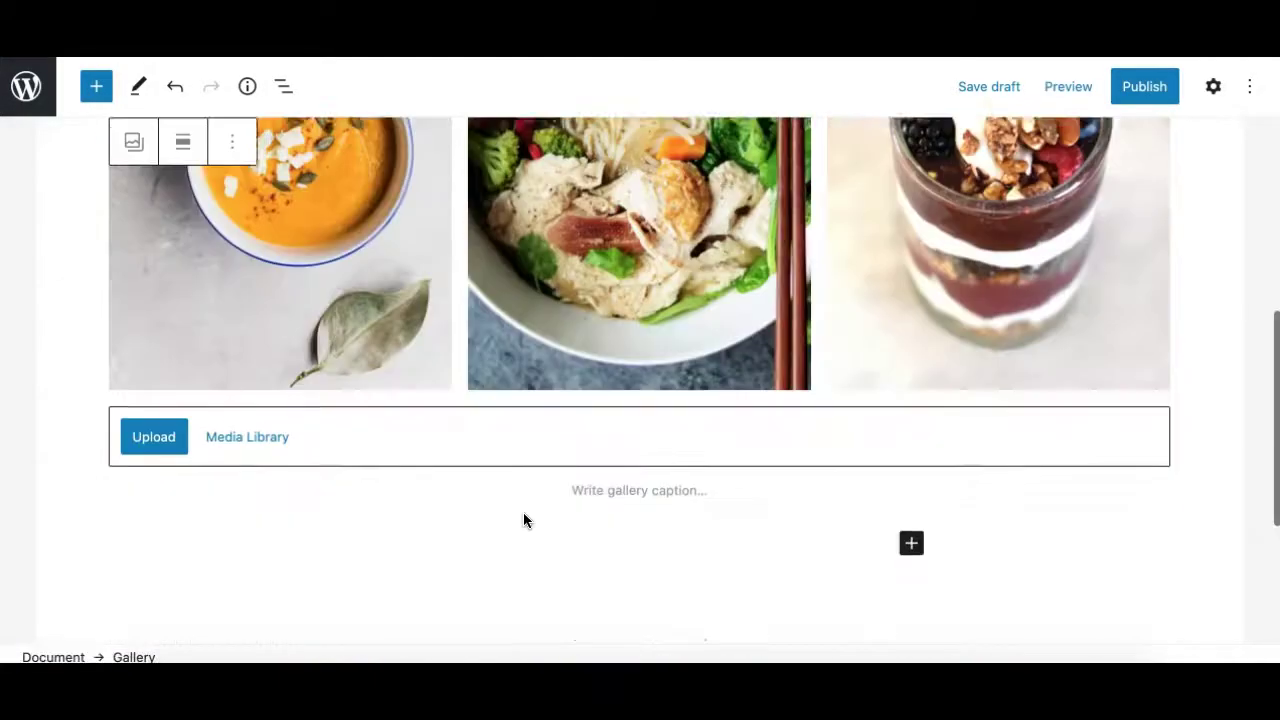
pyautogui.scroll(3, 523, 512)
pyautogui.scroll(-3, 641, 464)
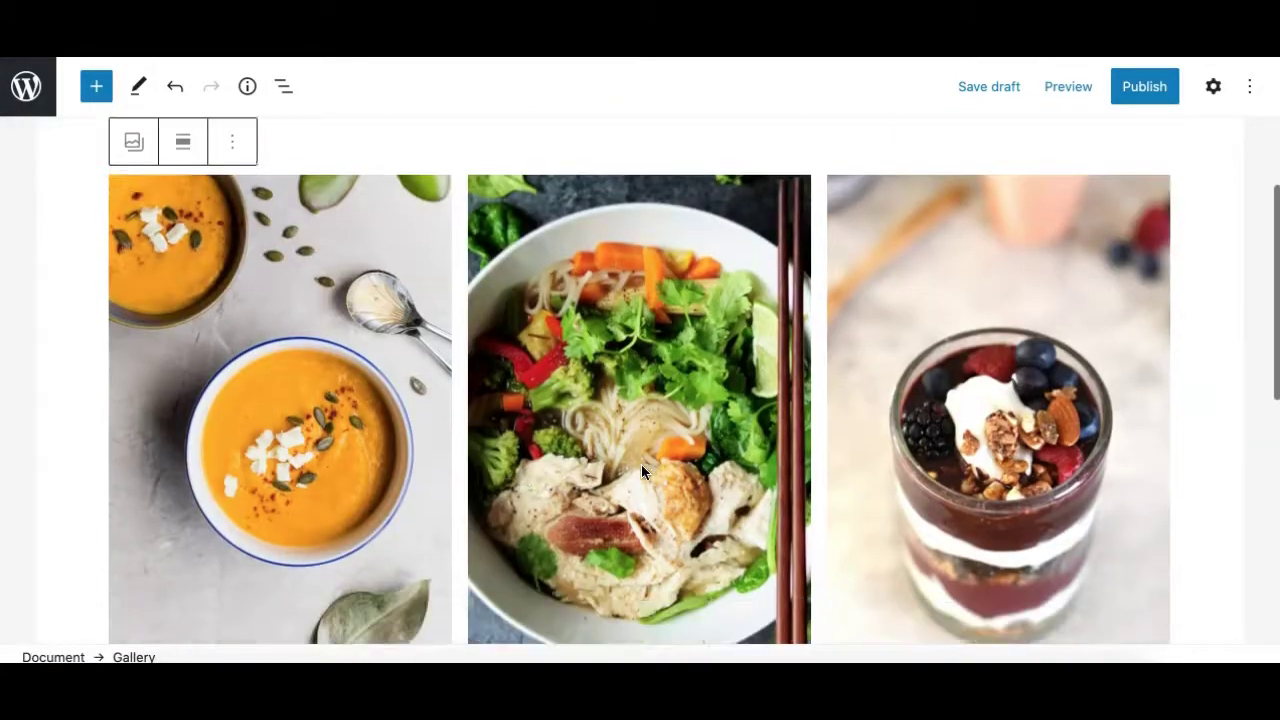
pyautogui.scroll(-2, 641, 464)
# Add a second Gallery block below the food gallery using the /gal slash command
pyautogui.click(376, 538)
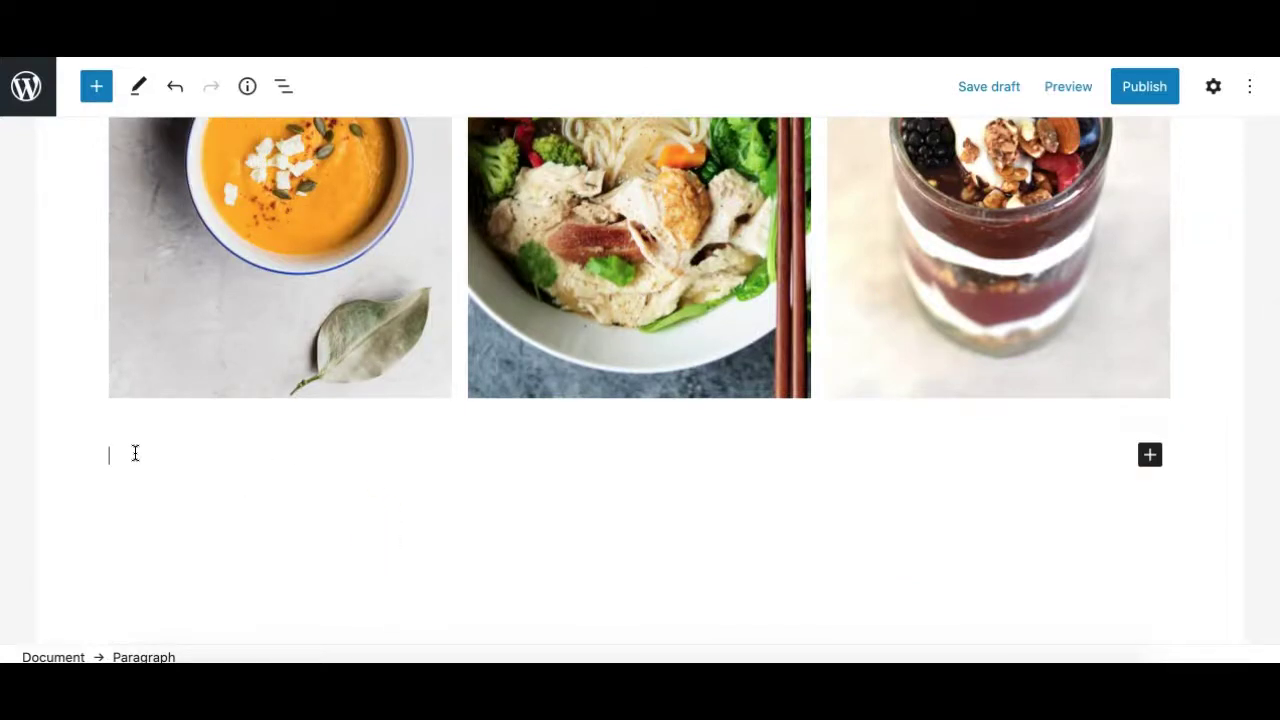
pyautogui.write('/')
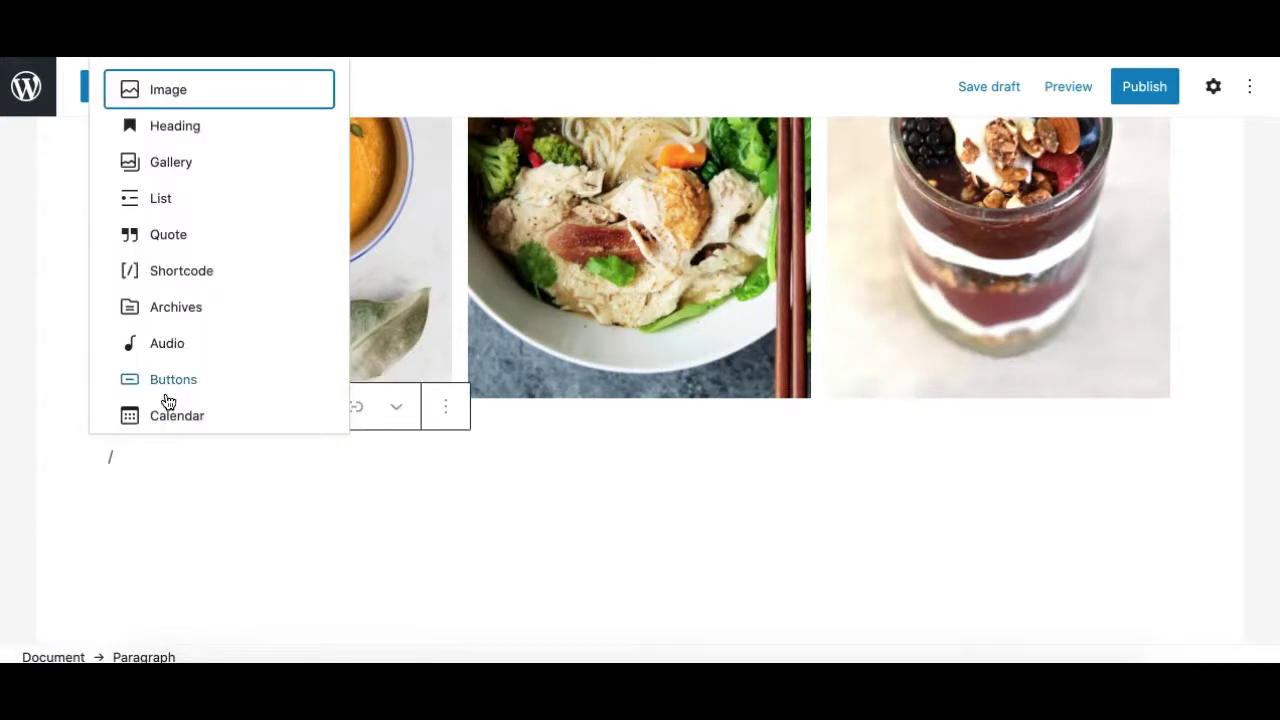
pyautogui.write('gal')
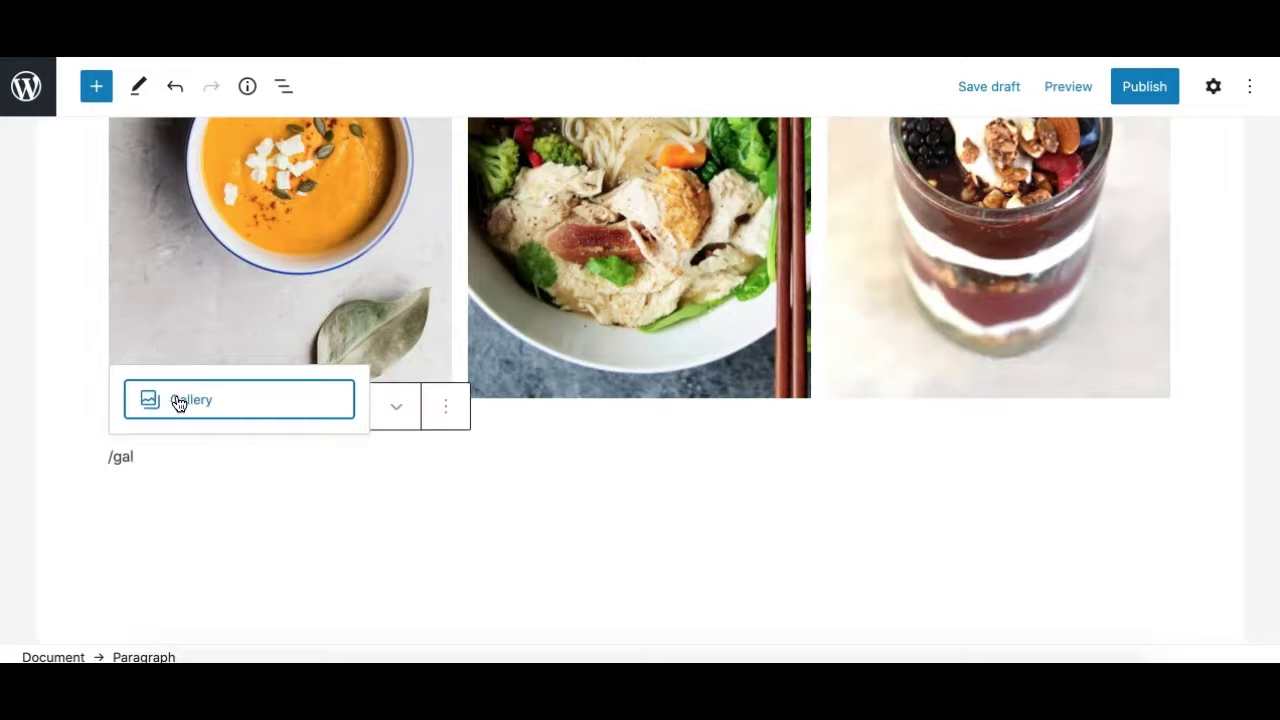
pyautogui.click(175, 412)
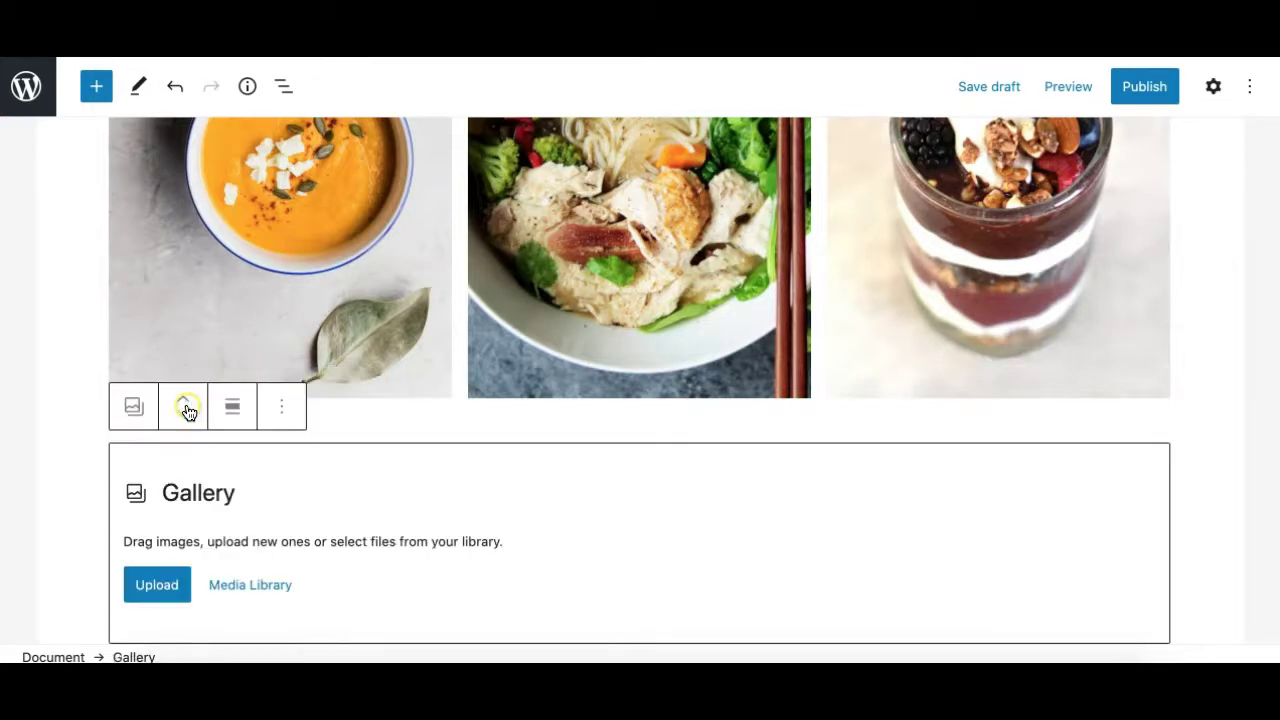
pyautogui.scroll(-1, 324, 512)
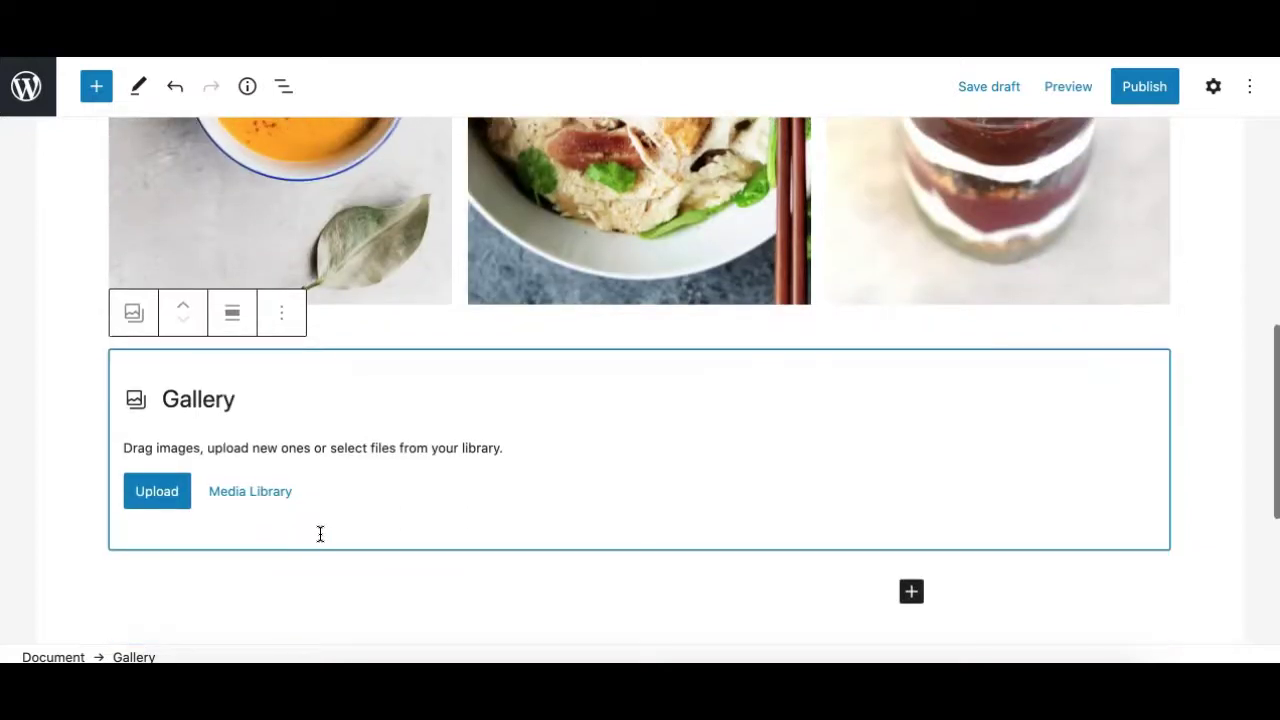
# Insert the popsicle, escalator, mountain and foggy forest images from the Media Library as the second gallery
pyautogui.click(248, 496)
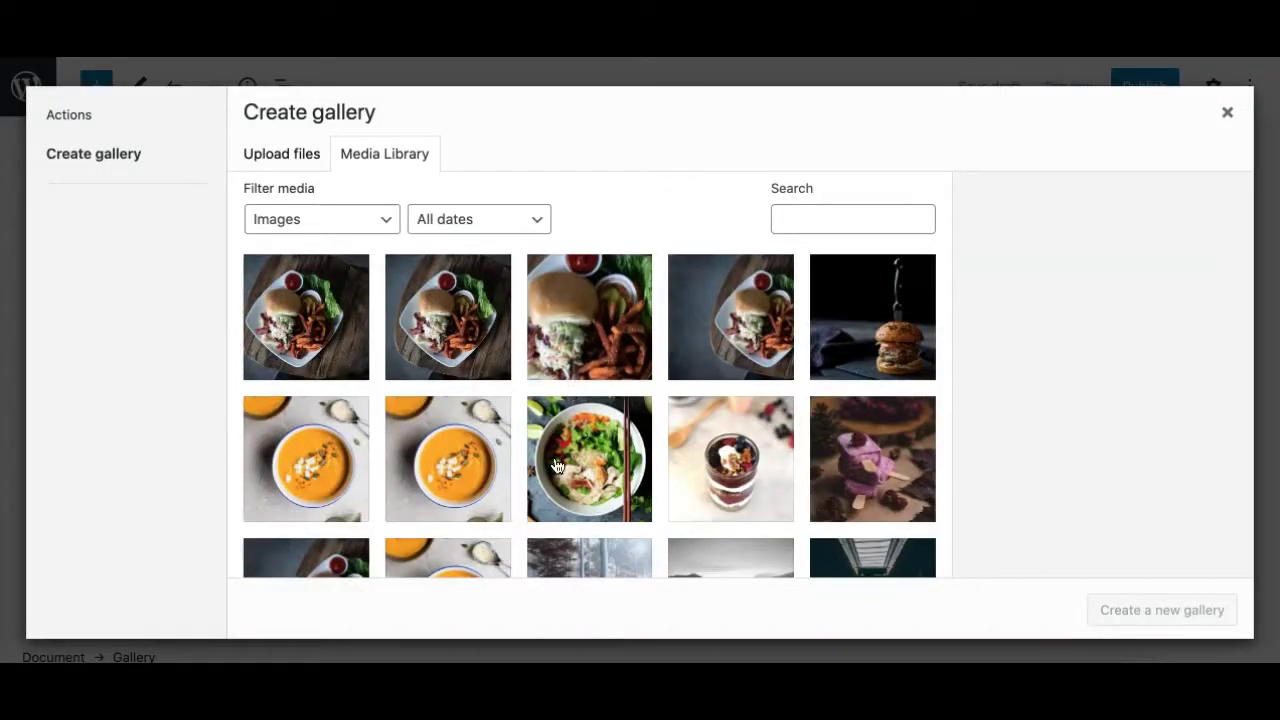
pyautogui.click(892, 438)
pyautogui.scroll(-1, 885, 445)
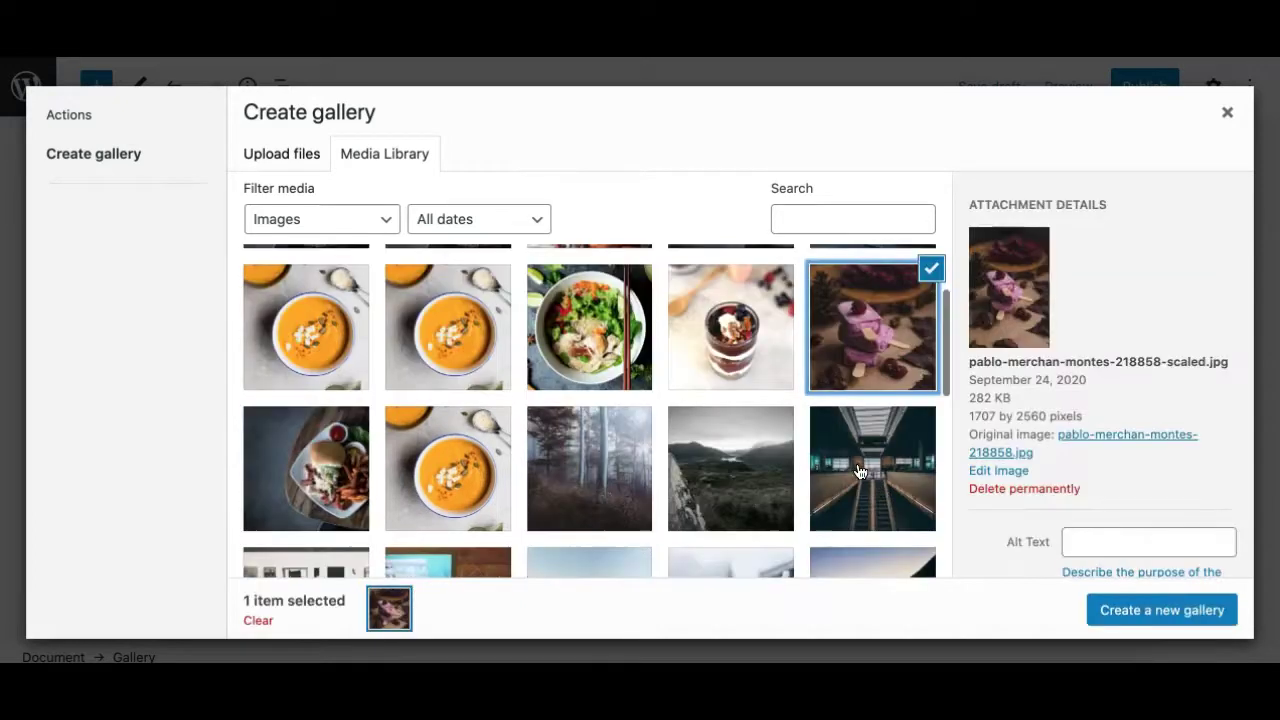
pyautogui.click(857, 462)
pyautogui.click(745, 474)
pyautogui.click(618, 472)
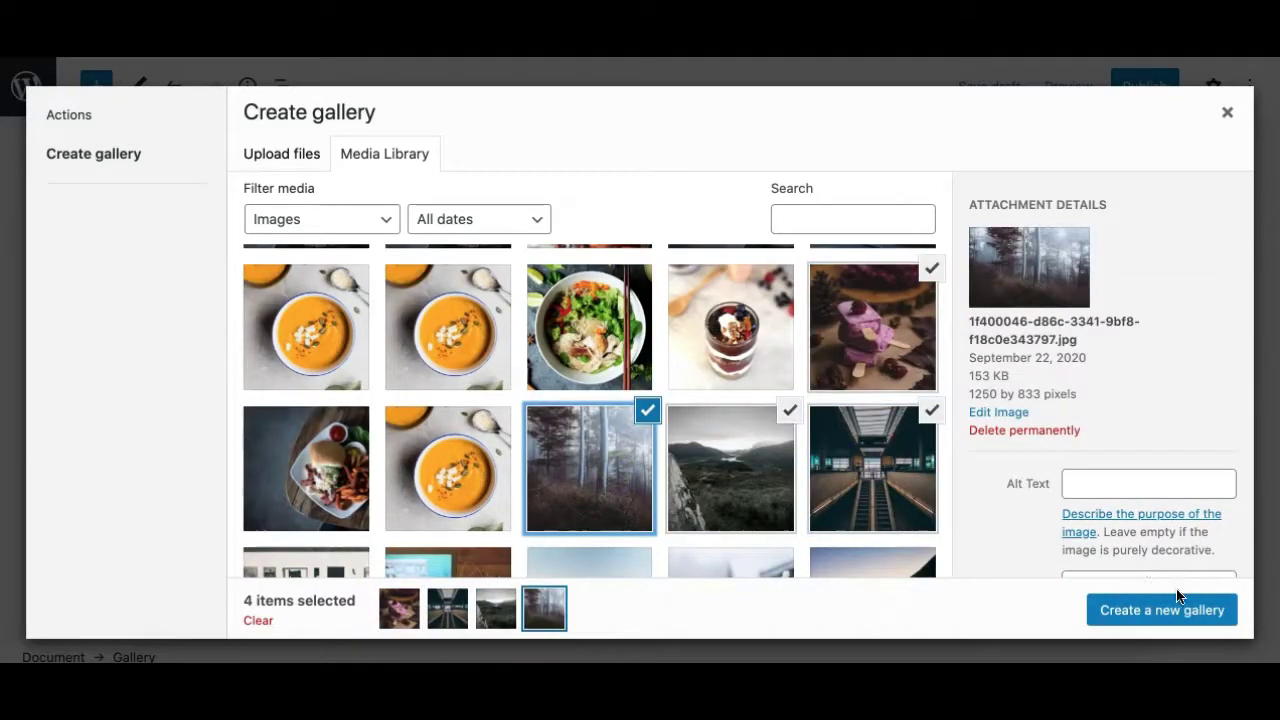
pyautogui.click(1162, 612)
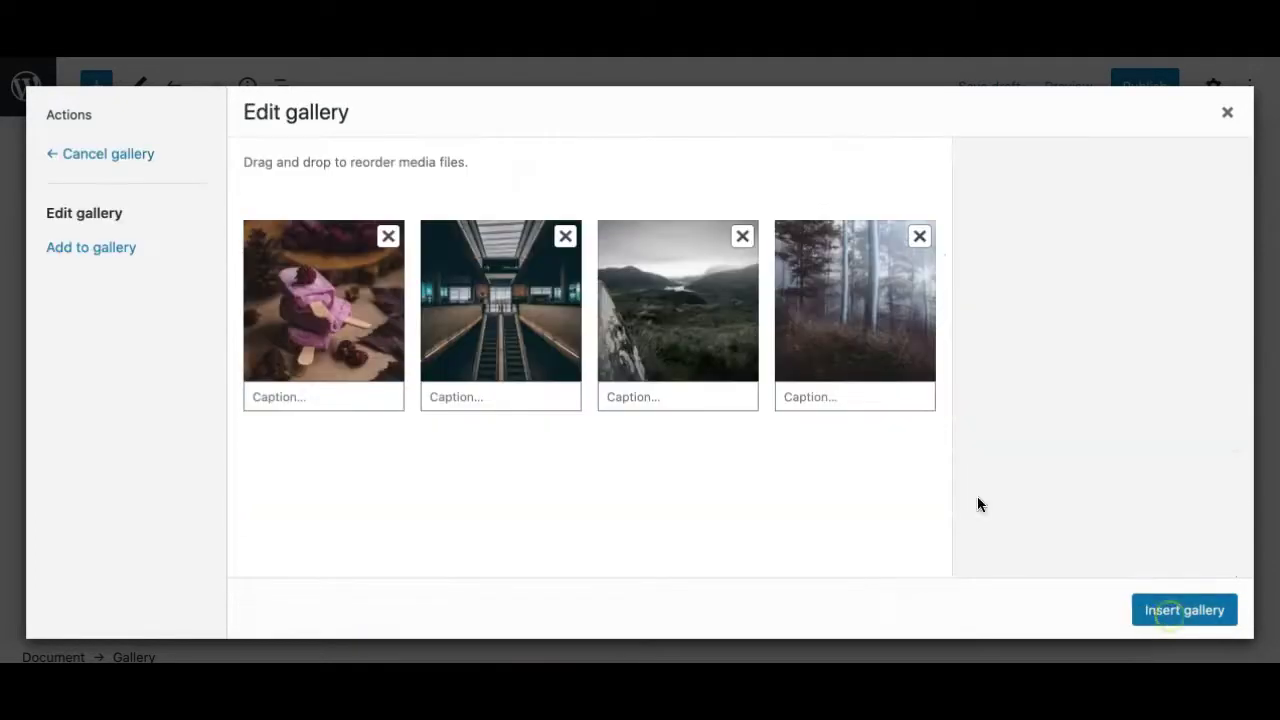
pyautogui.click(1160, 609)
pyautogui.scroll(-10, 573, 430)
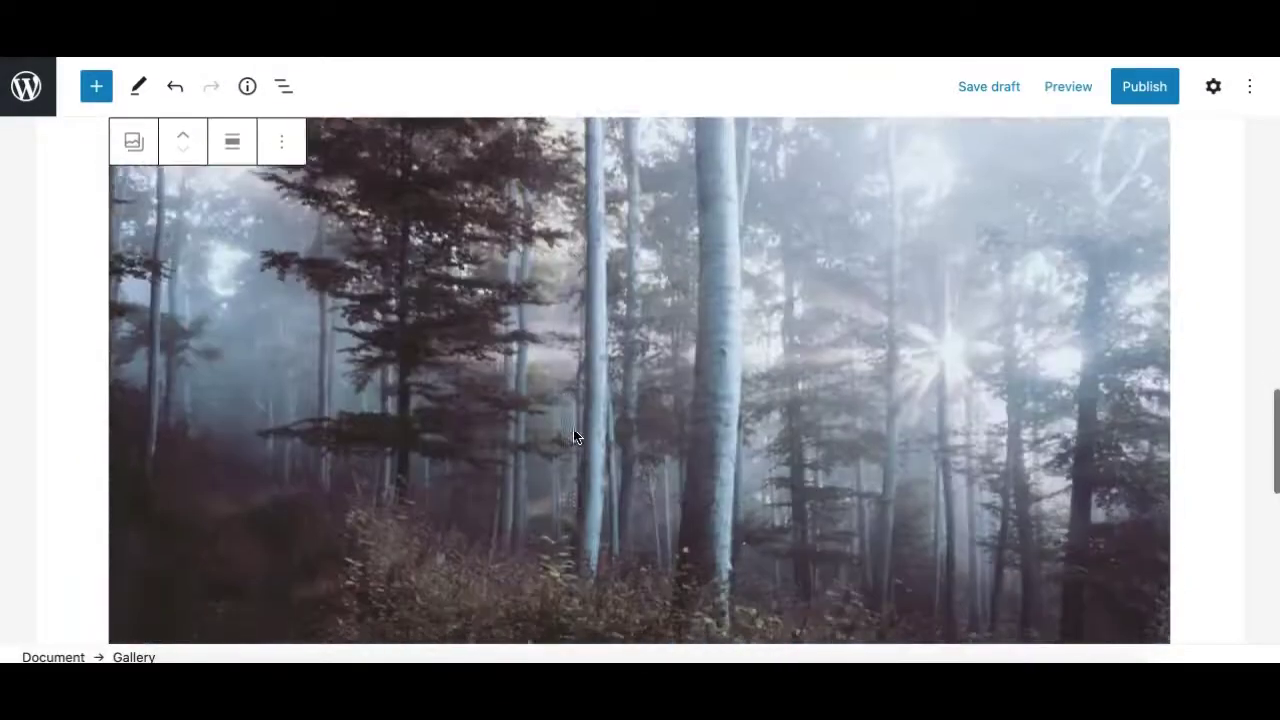
# Deselect the second gallery and add an empty paragraph beneath it
pyautogui.click(407, 341)
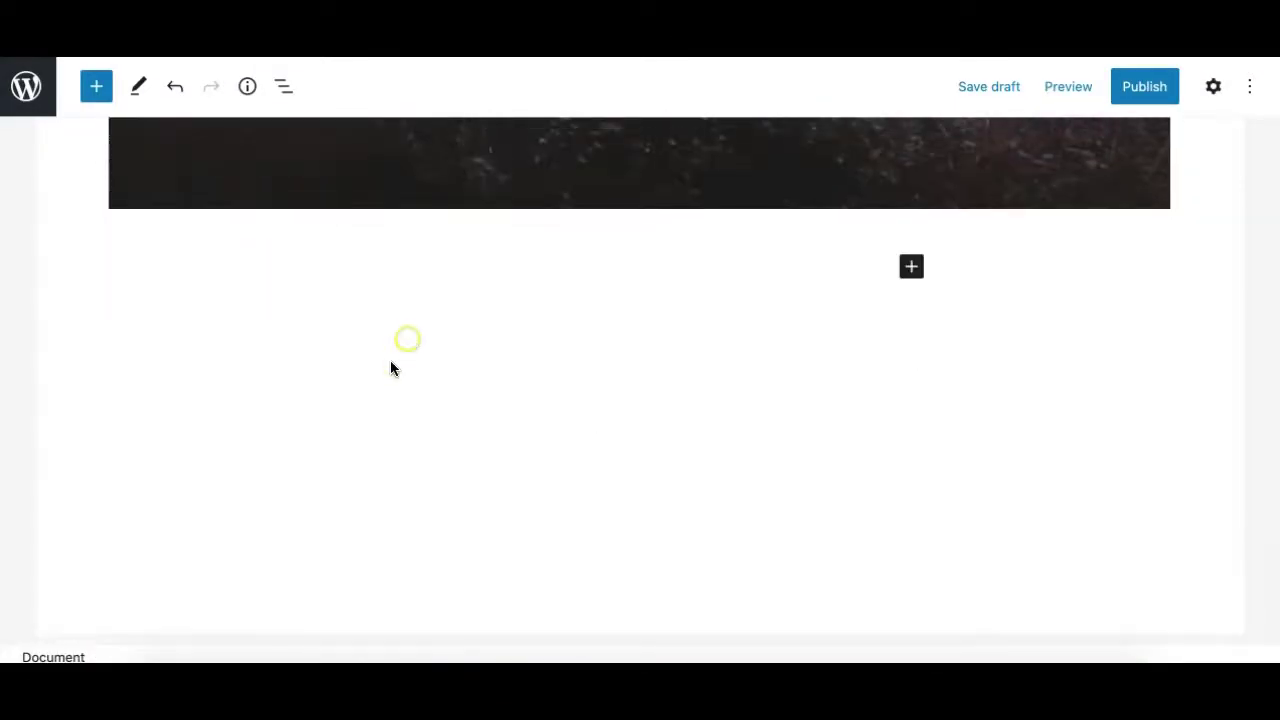
pyautogui.click(388, 263)
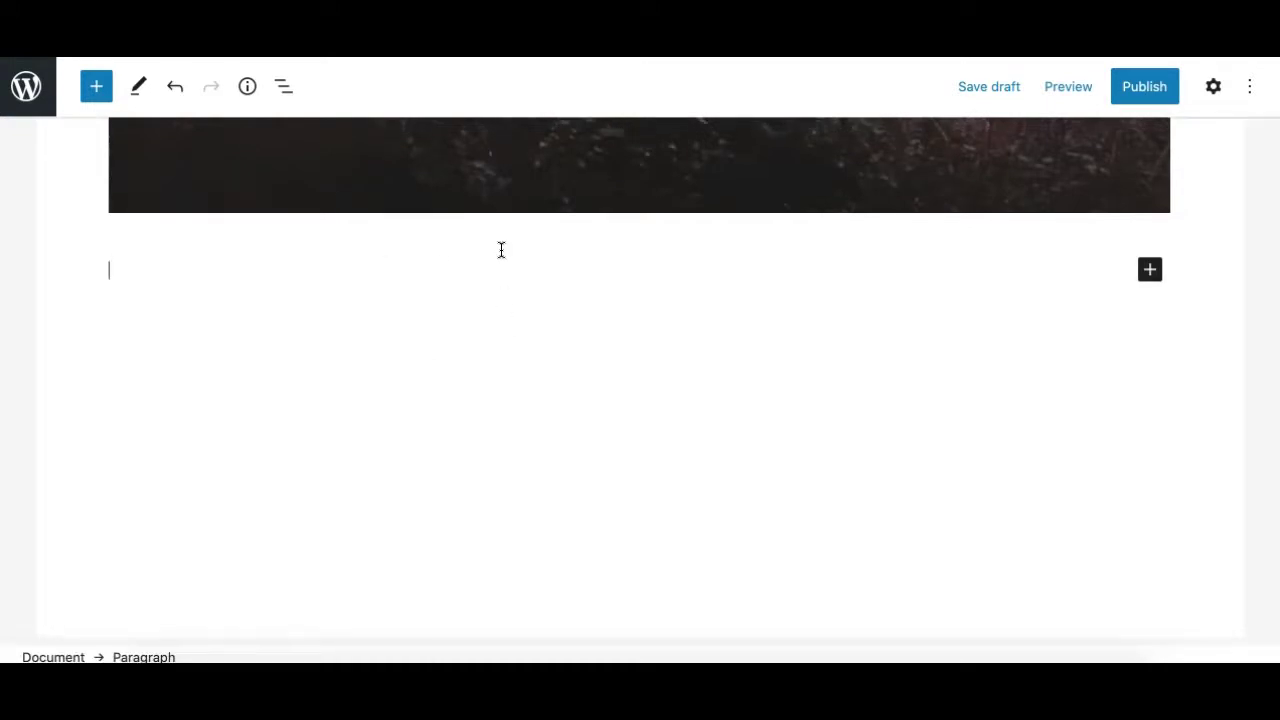
pyautogui.scroll(8, 501, 250)
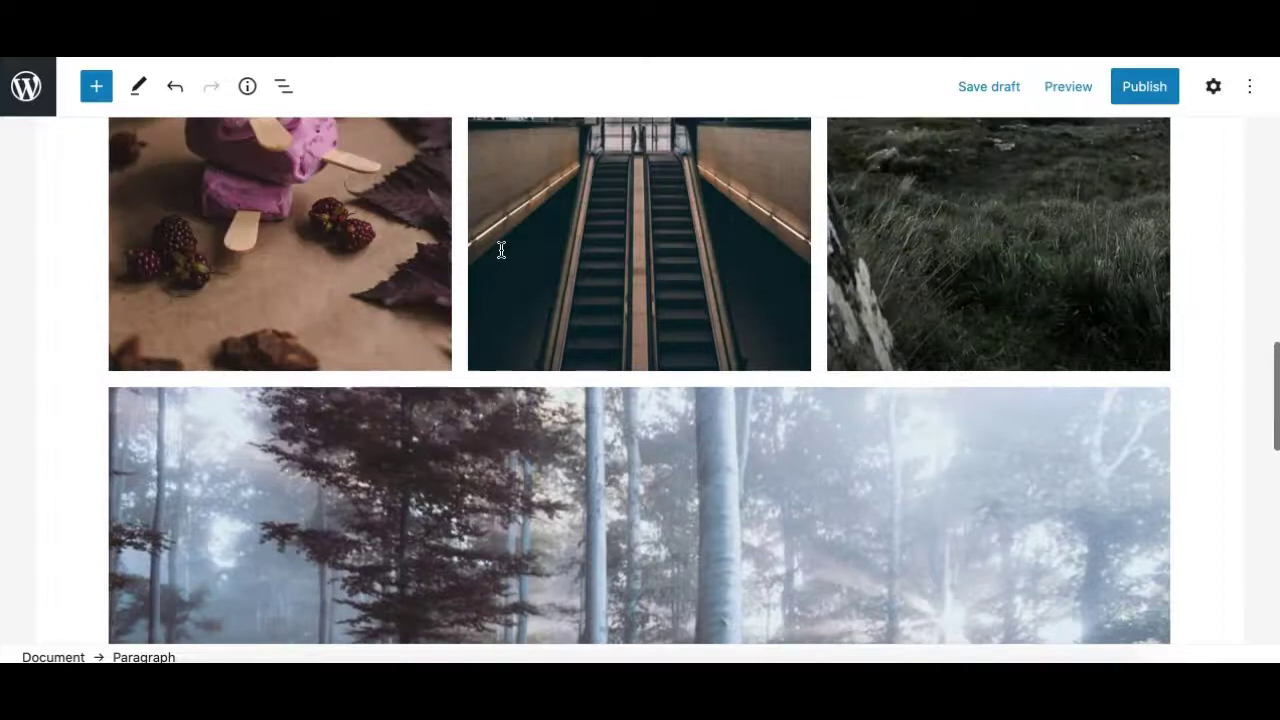
pyautogui.scroll(1, 501, 252)
pyautogui.scroll(-3, 502, 255)
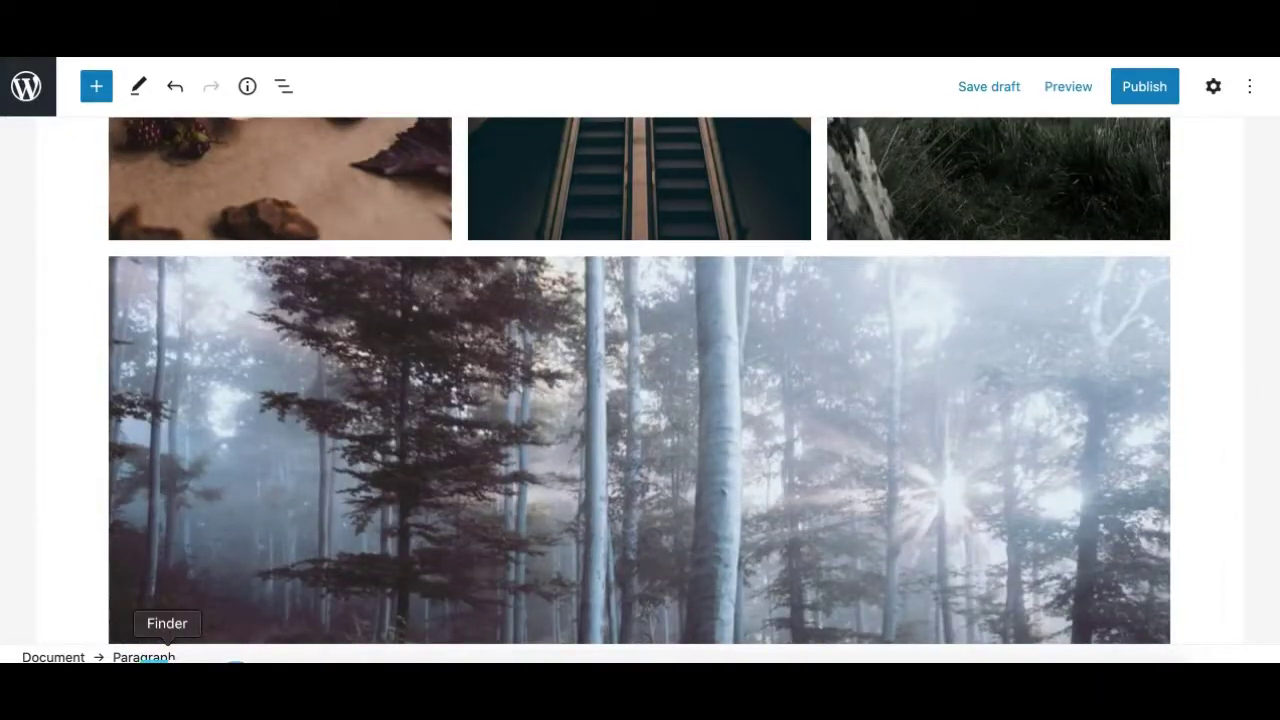
# Select the popsicle, berry parfait and salad bowl photos in Finder's Dummy Images folder
pyautogui.click(190, 657)
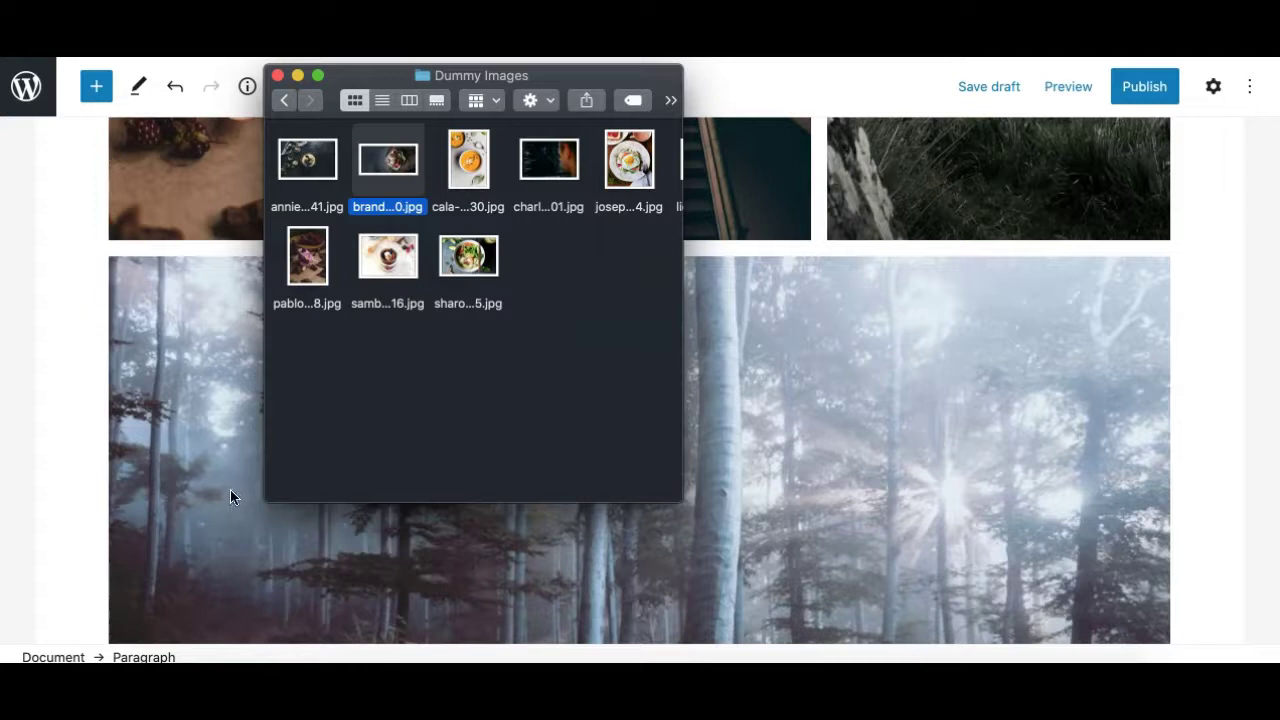
pyautogui.scroll(-5, 206, 480)
pyautogui.click(185, 345)
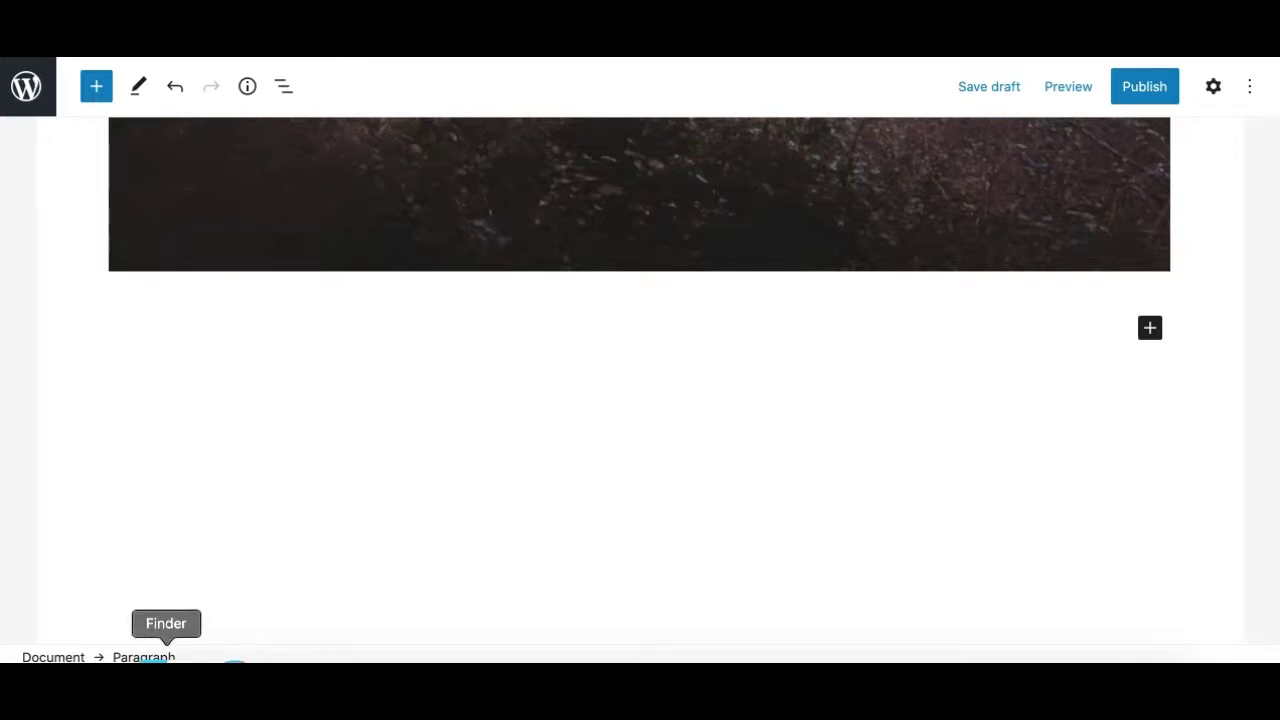
pyautogui.click(166, 658)
pyautogui.click(313, 300)
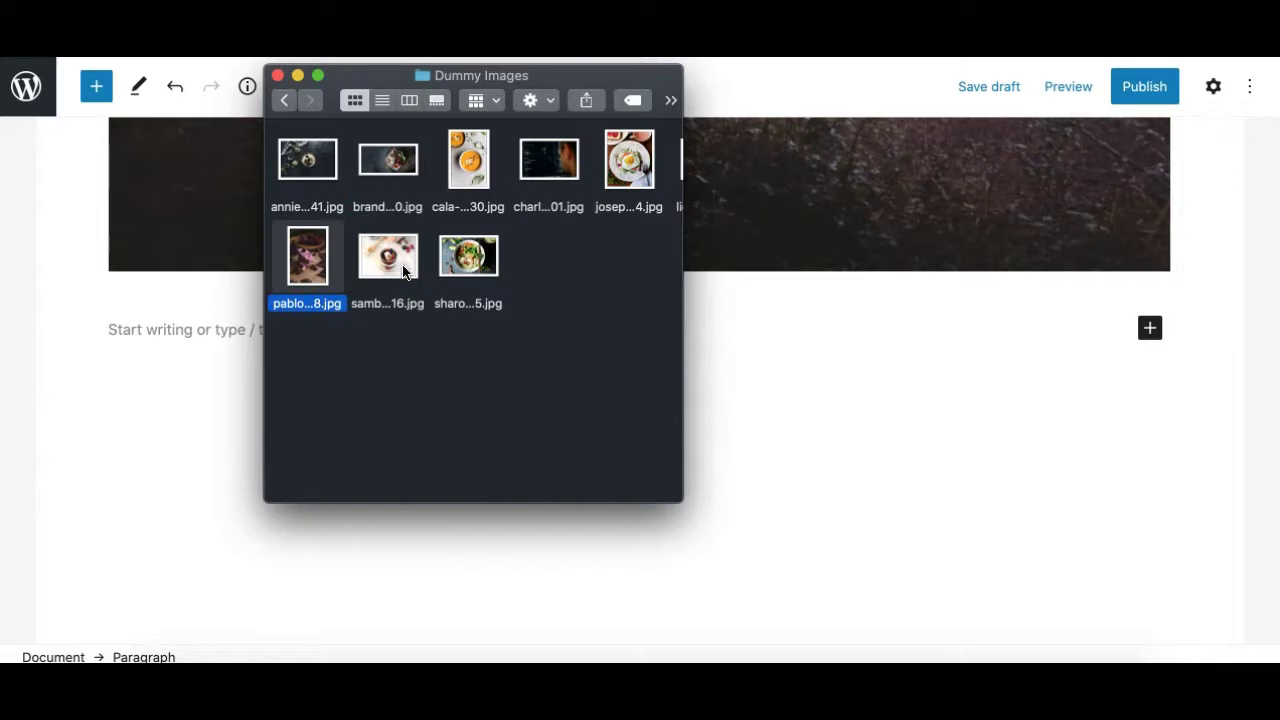
pyautogui.keyDown('super'); pyautogui.click(404, 270); pyautogui.keyUp('super')
pyautogui.keyDown('super'); pyautogui.click(466, 262); pyautogui.keyUp('super')
# Drag the three selected photos onto the empty paragraph to create an uploading gallery
pyautogui.moveTo(388, 270); pyautogui.dragTo(262, 360)
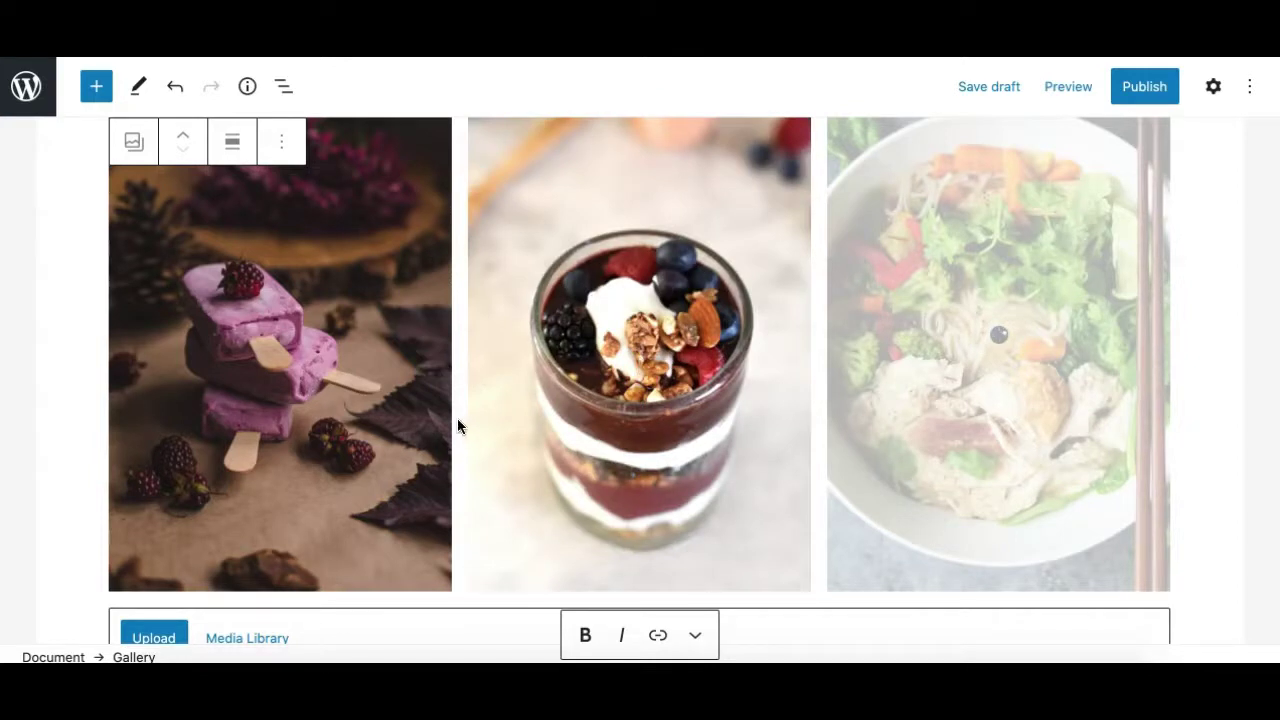
pyautogui.scroll(2, 781, 363)
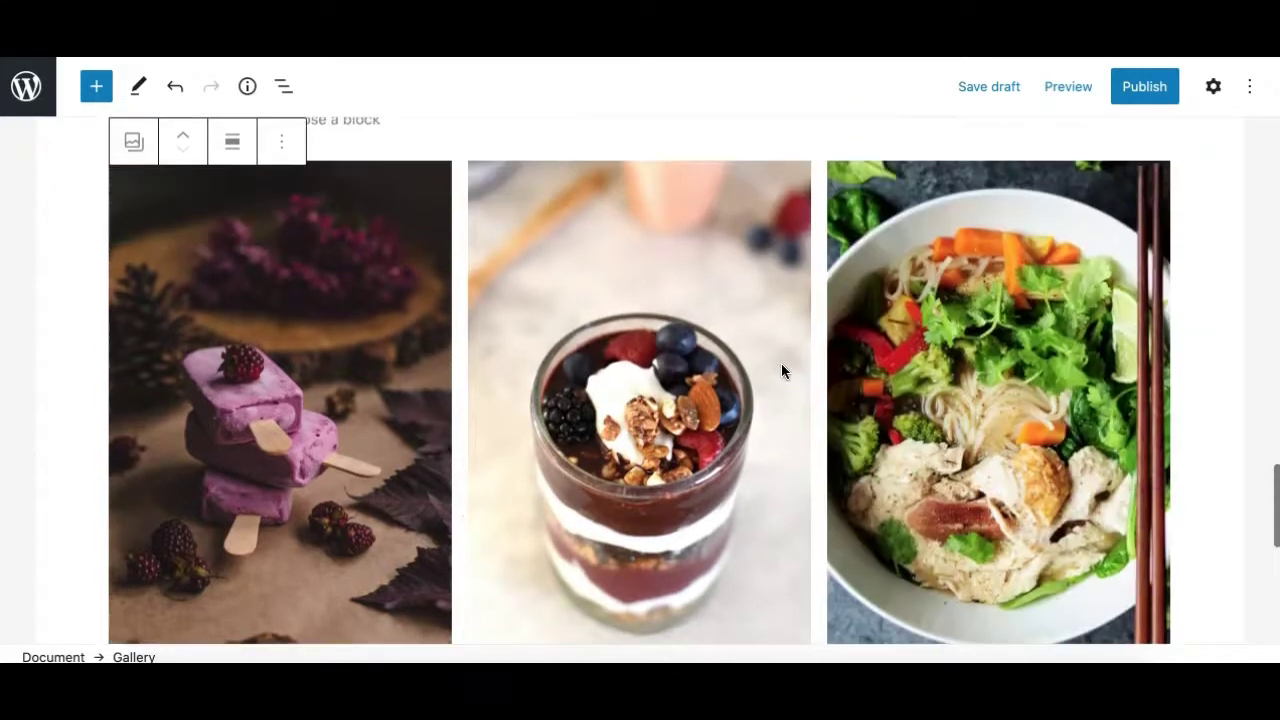
pyautogui.scroll(1, 808, 357)
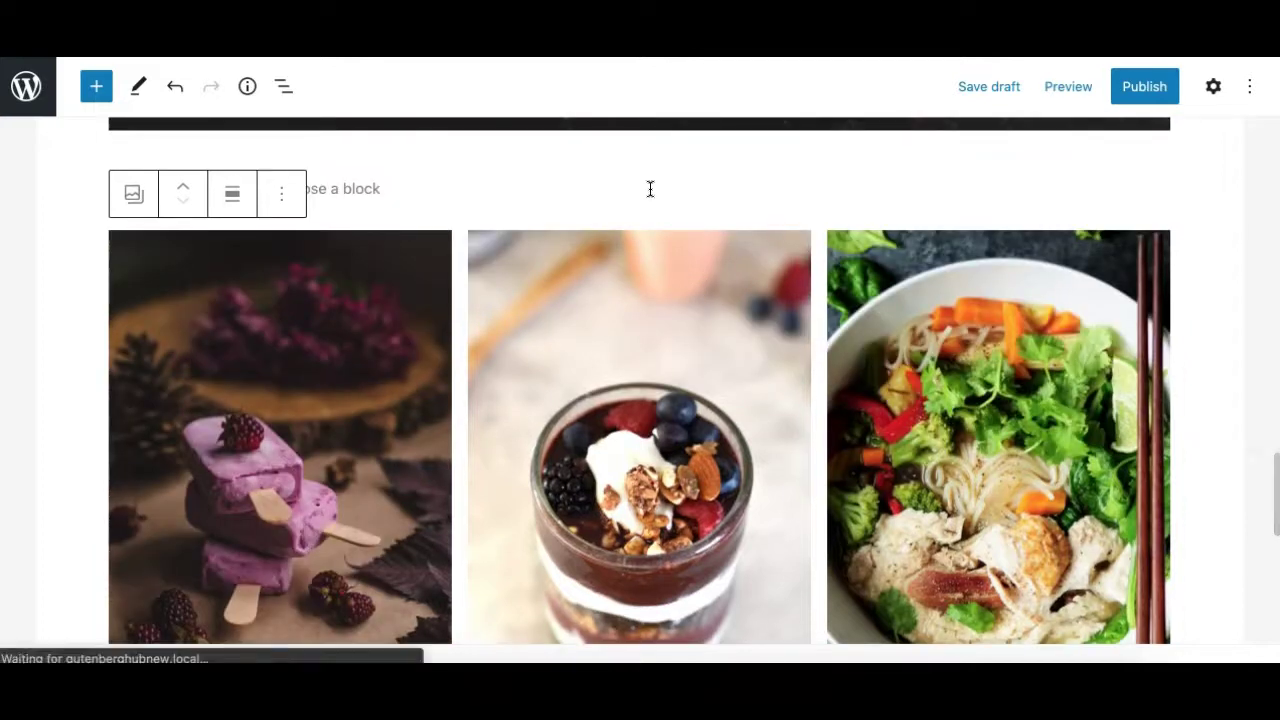
pyautogui.click(337, 360)
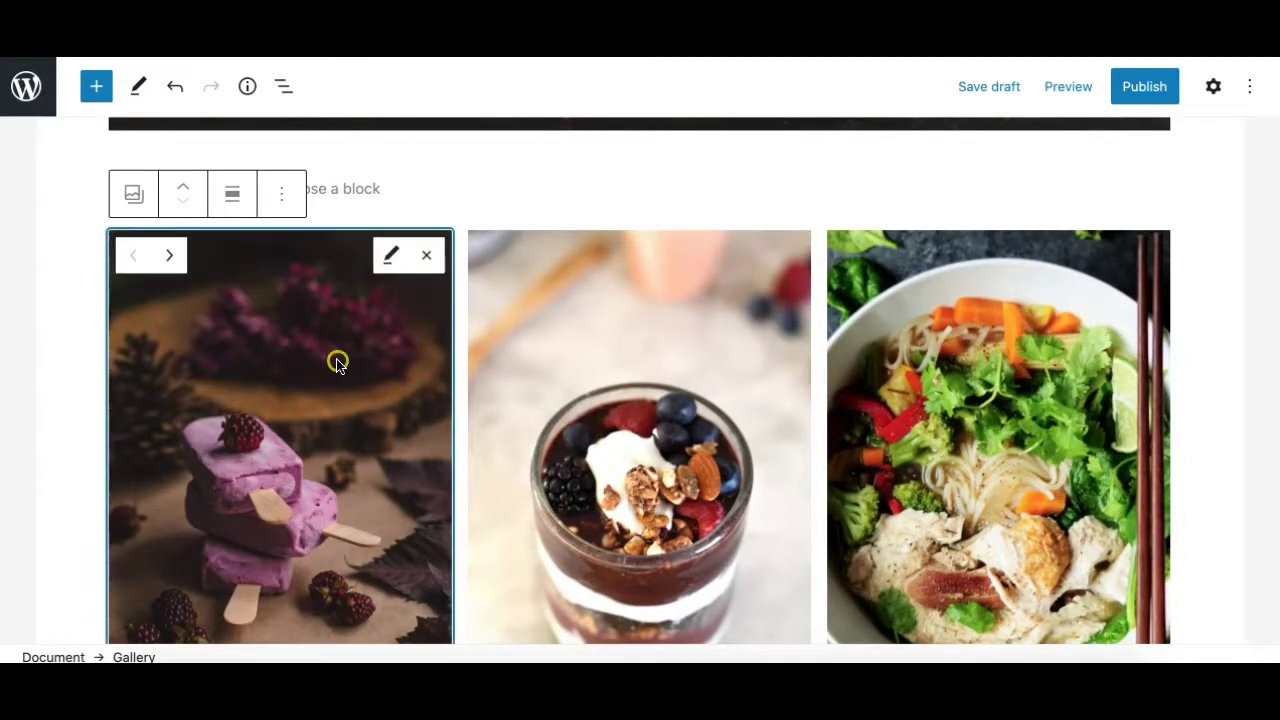
pyautogui.click(646, 349)
pyautogui.click(1057, 338)
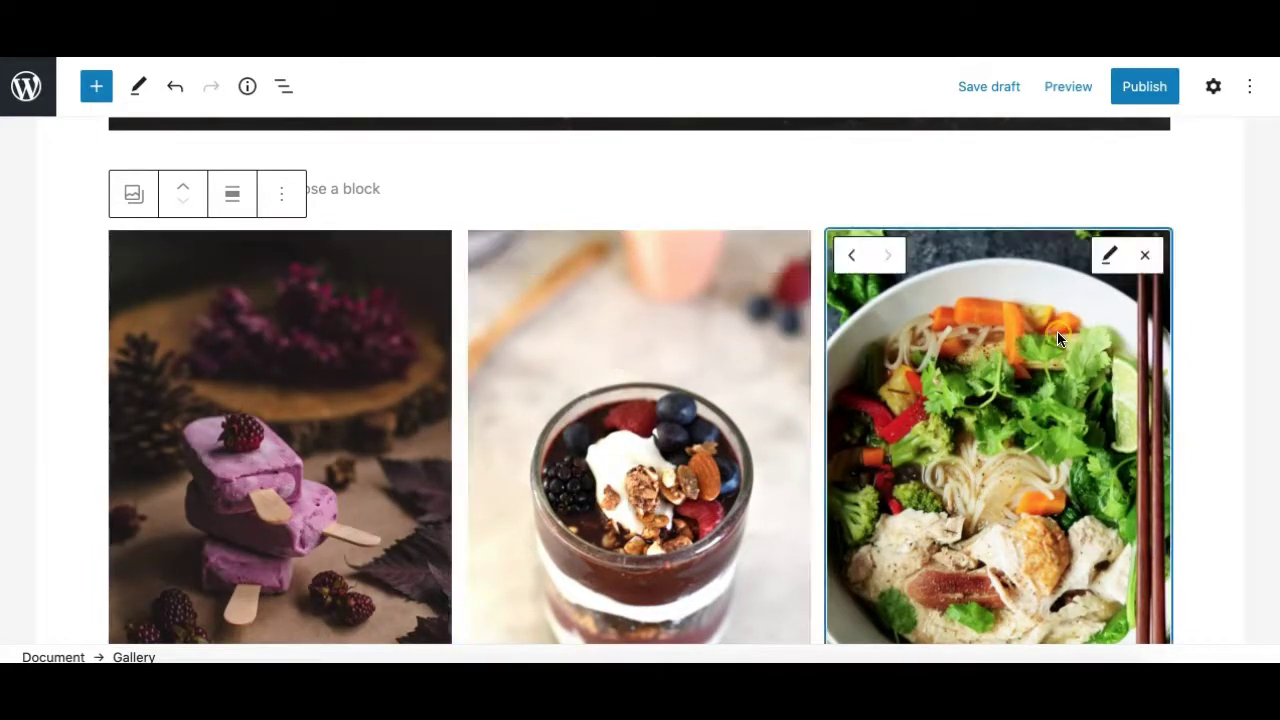
pyautogui.click(614, 398)
pyautogui.click(303, 398)
pyautogui.scroll(-5, 303, 398)
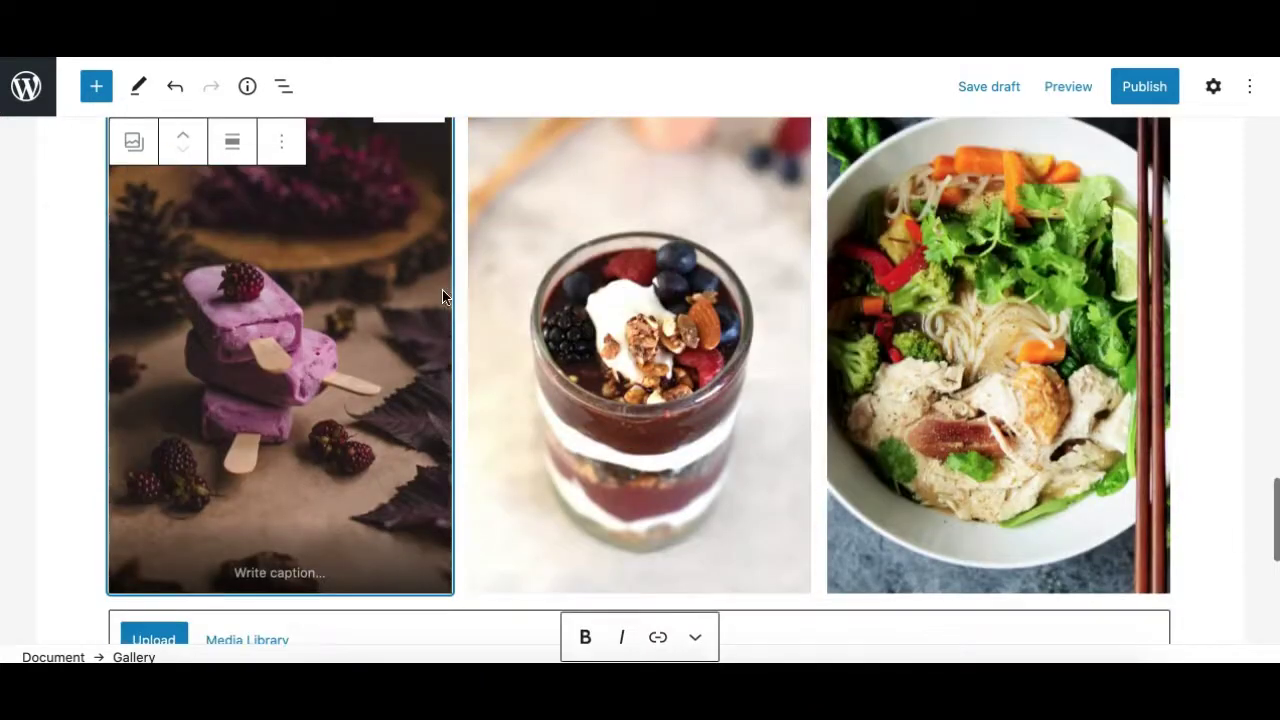
pyautogui.scroll(10, 428, 289)
pyautogui.scroll(15, 427, 291)
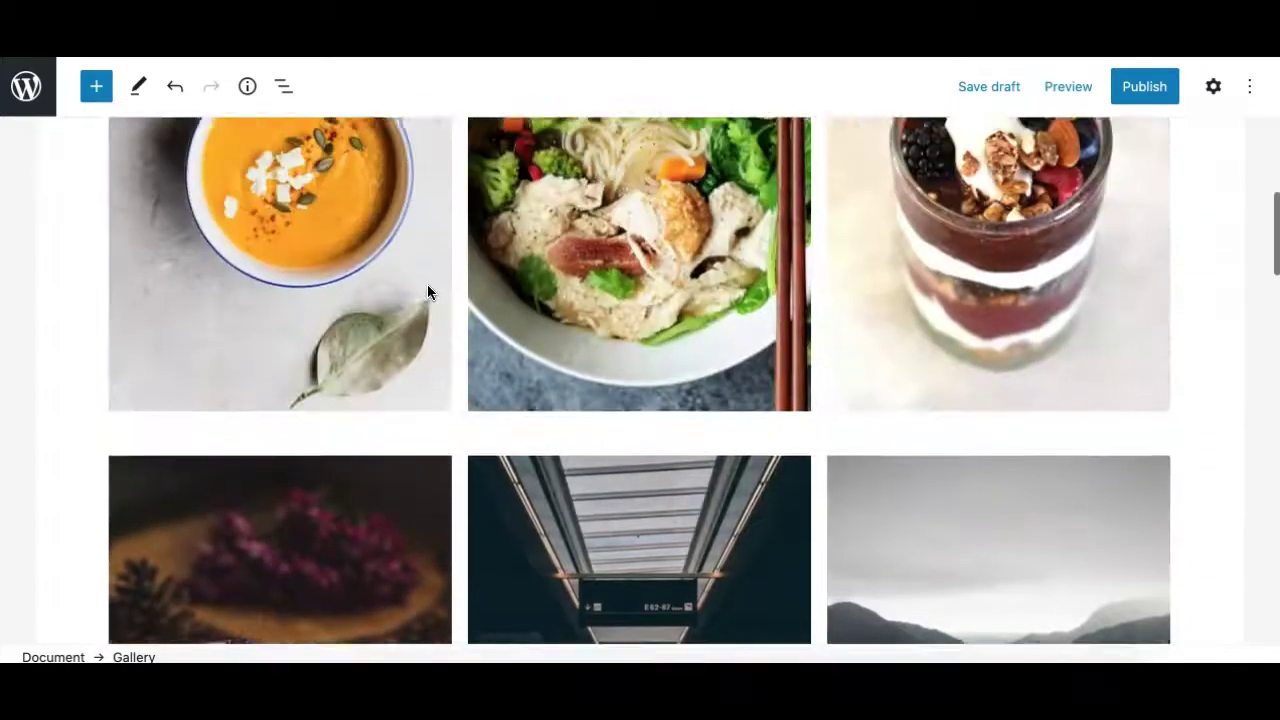
pyautogui.scroll(3, 427, 291)
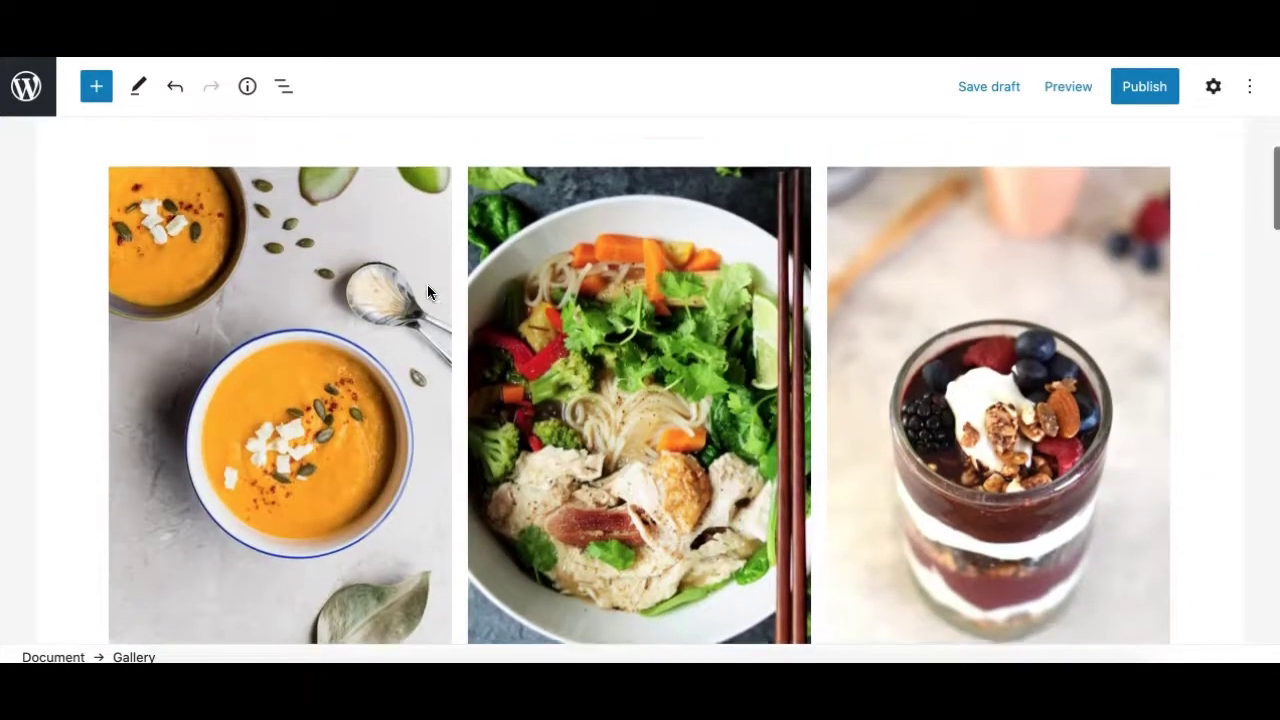
pyautogui.scroll(-12, 379, 355)
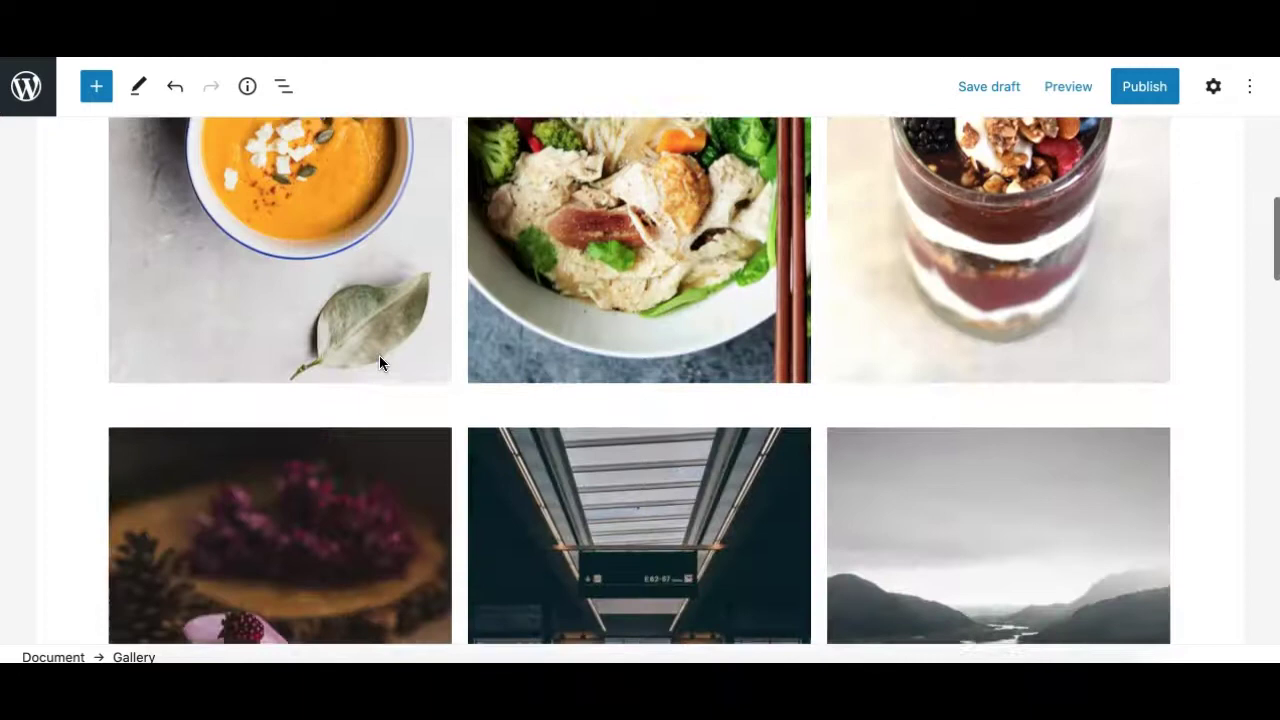
pyautogui.scroll(10, 349, 272)
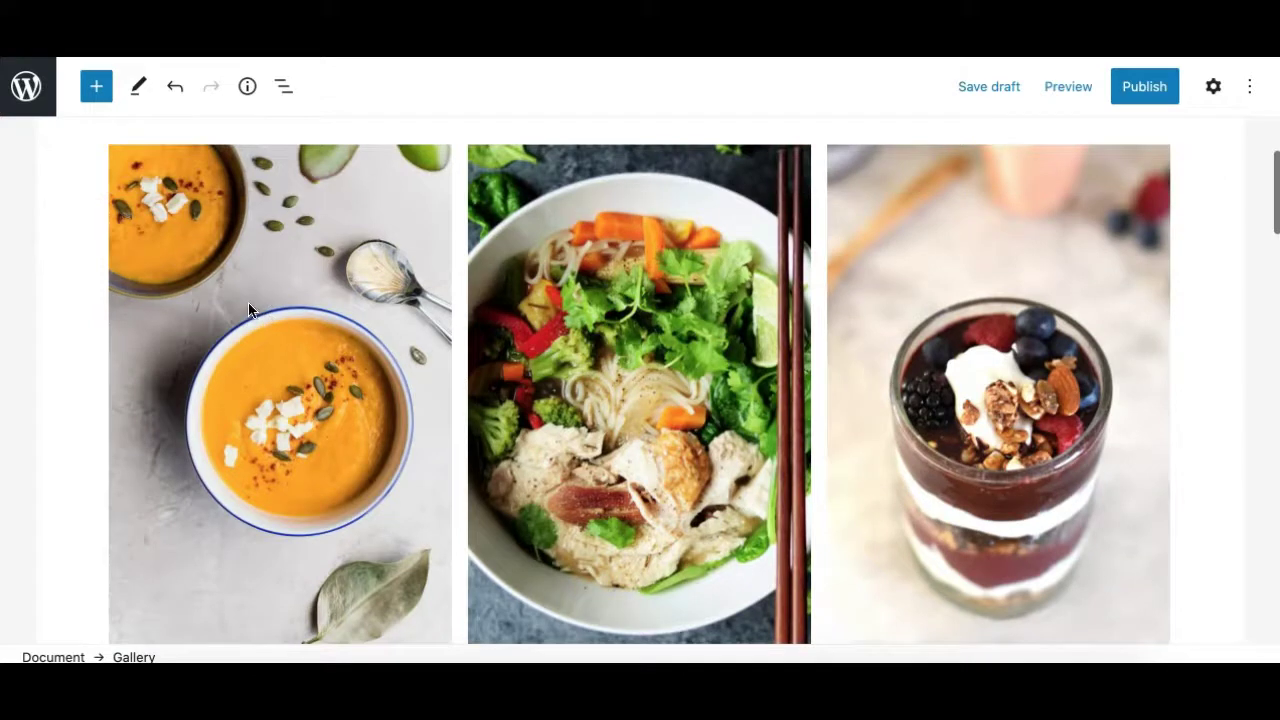
pyautogui.click(250, 308)
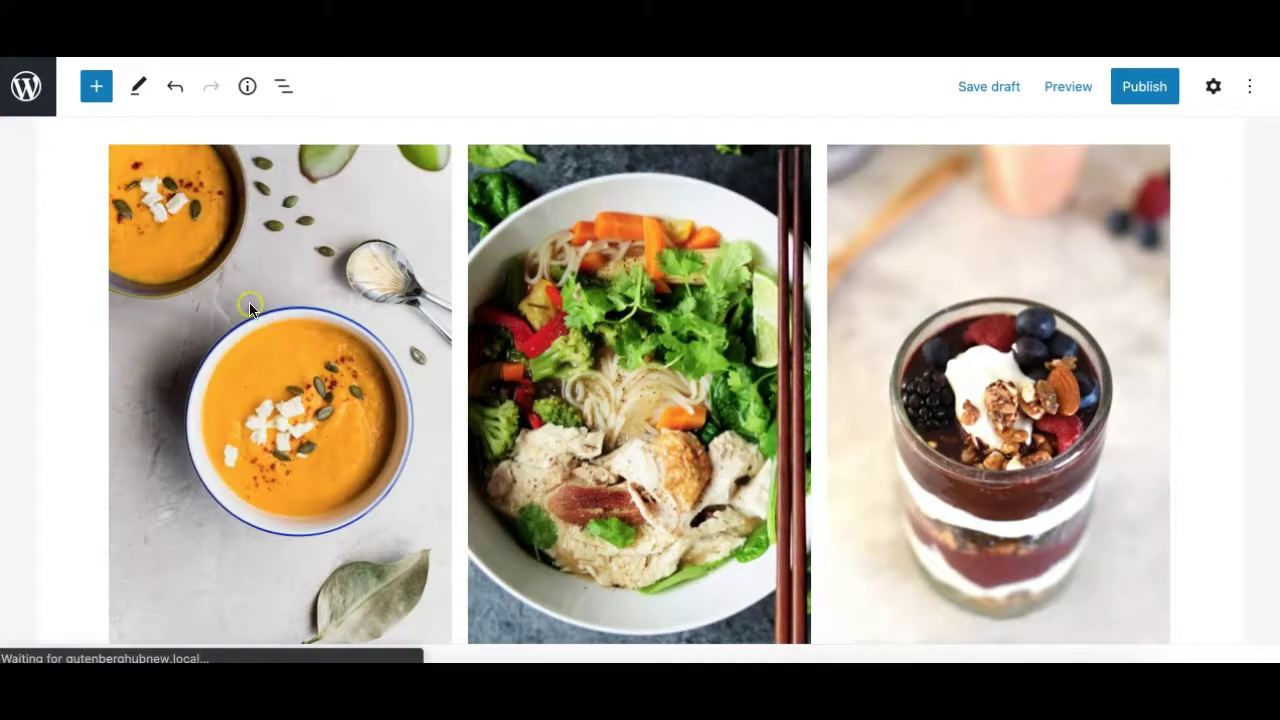
pyautogui.scroll(2, 470, 334)
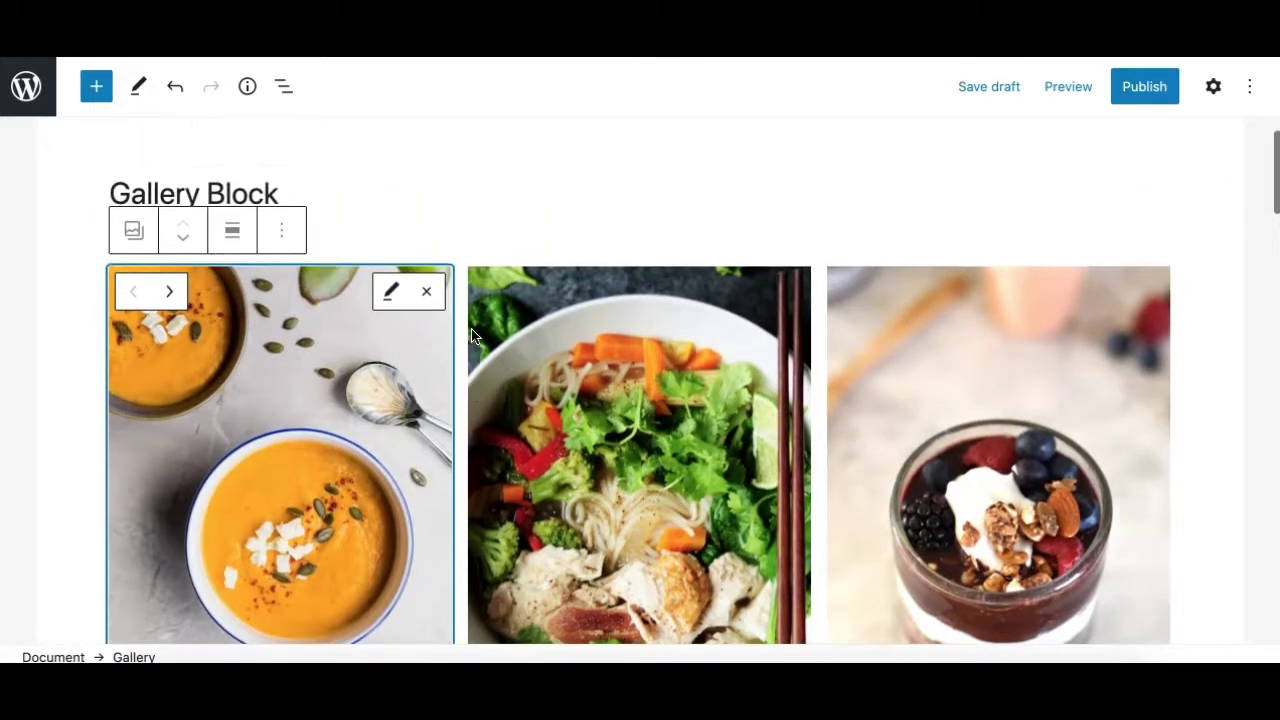
pyautogui.click(277, 86)
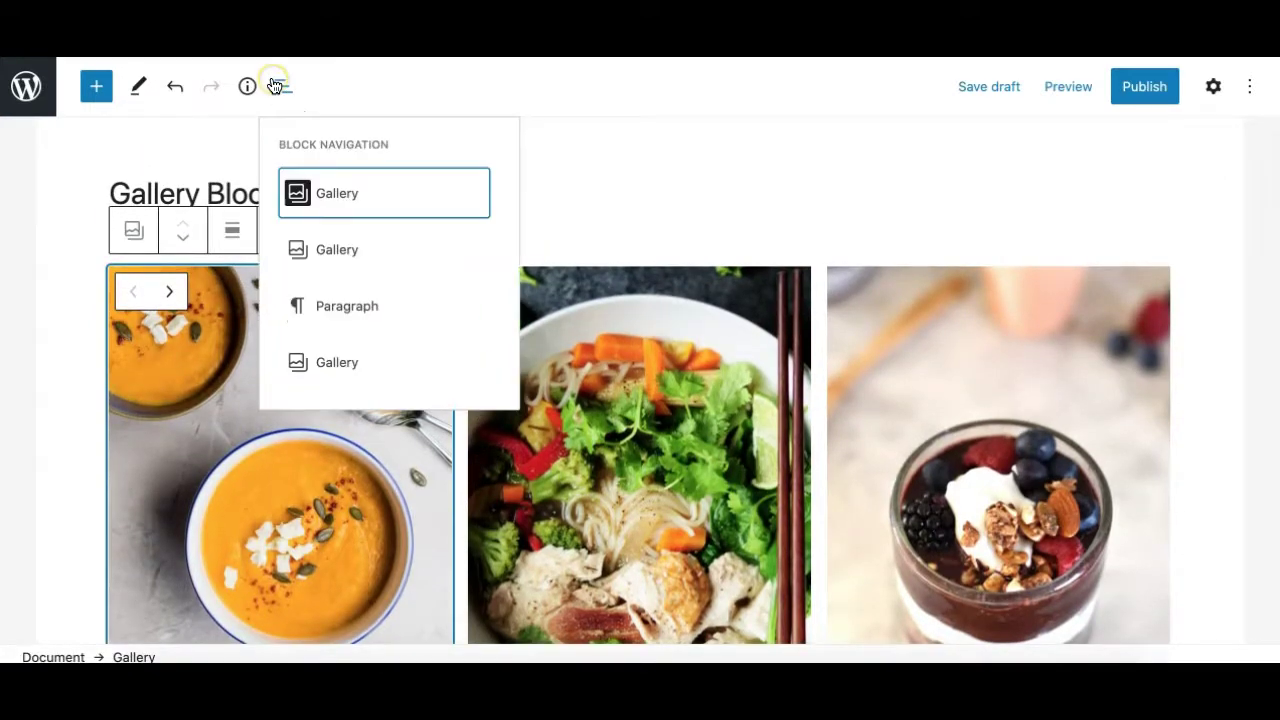
pyautogui.click(322, 212)
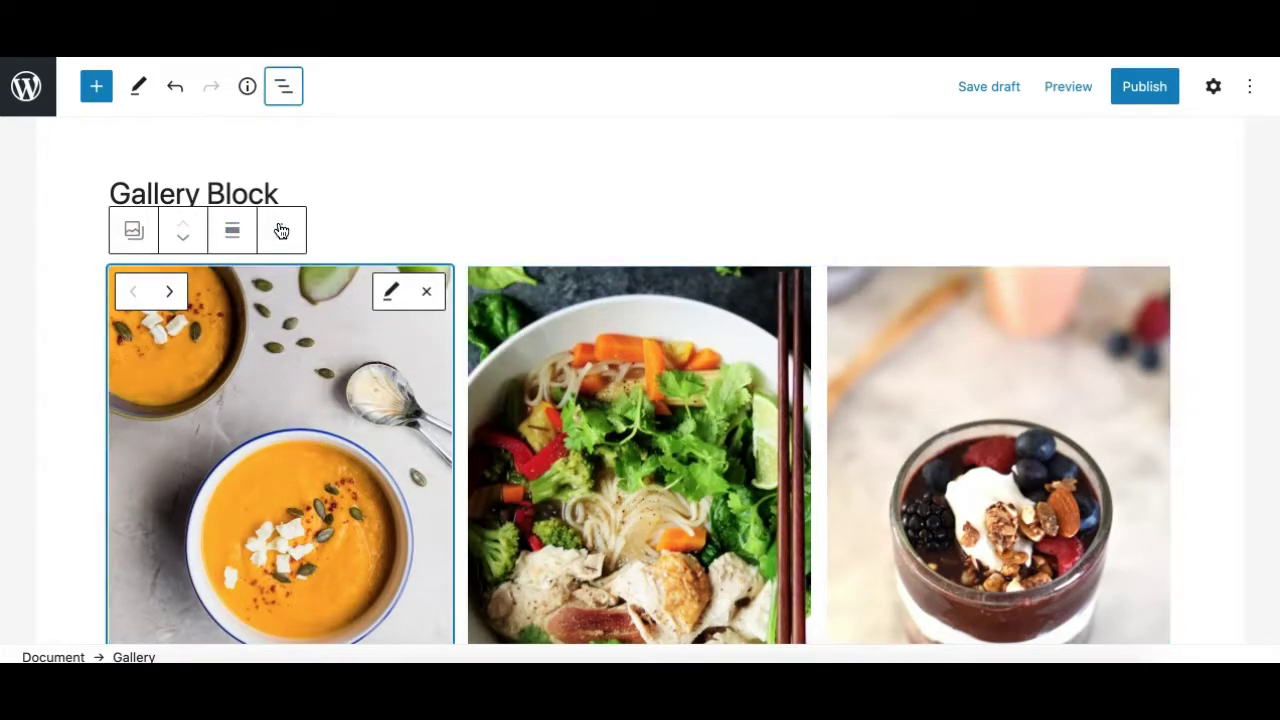
pyautogui.click(1213, 86)
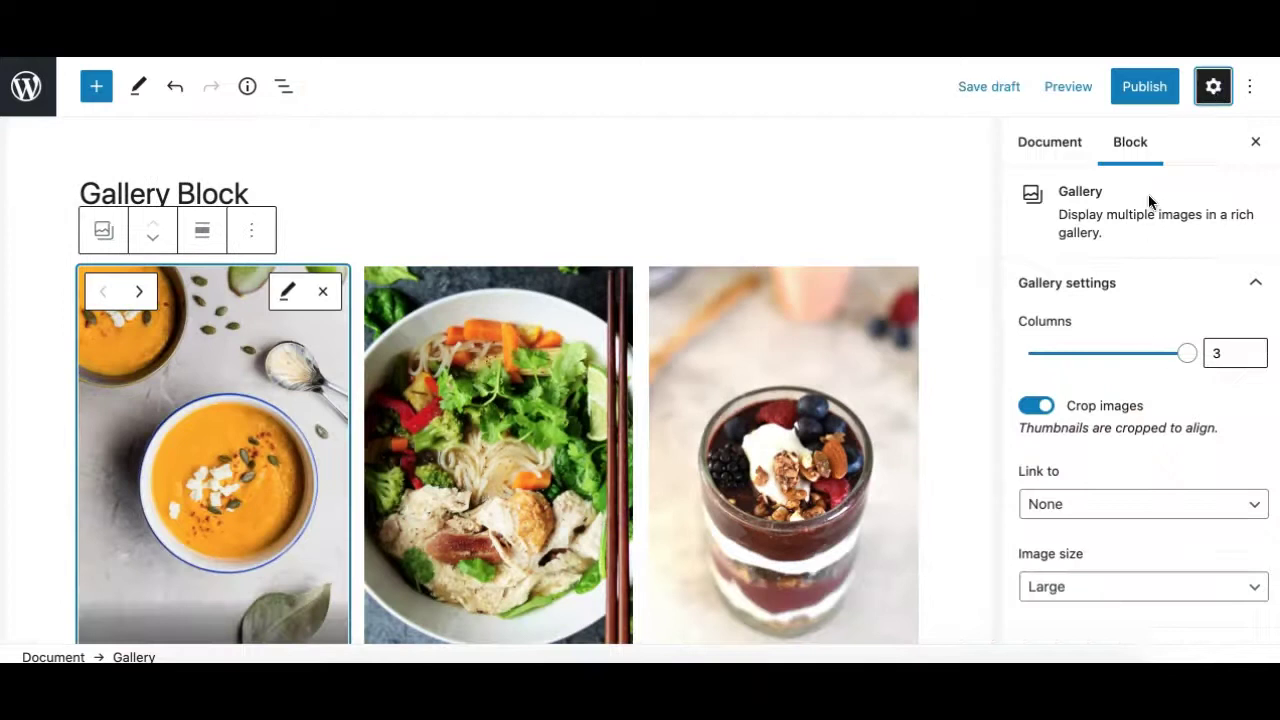
pyautogui.scroll(-1, 1149, 506)
pyautogui.scroll(1, 1150, 480)
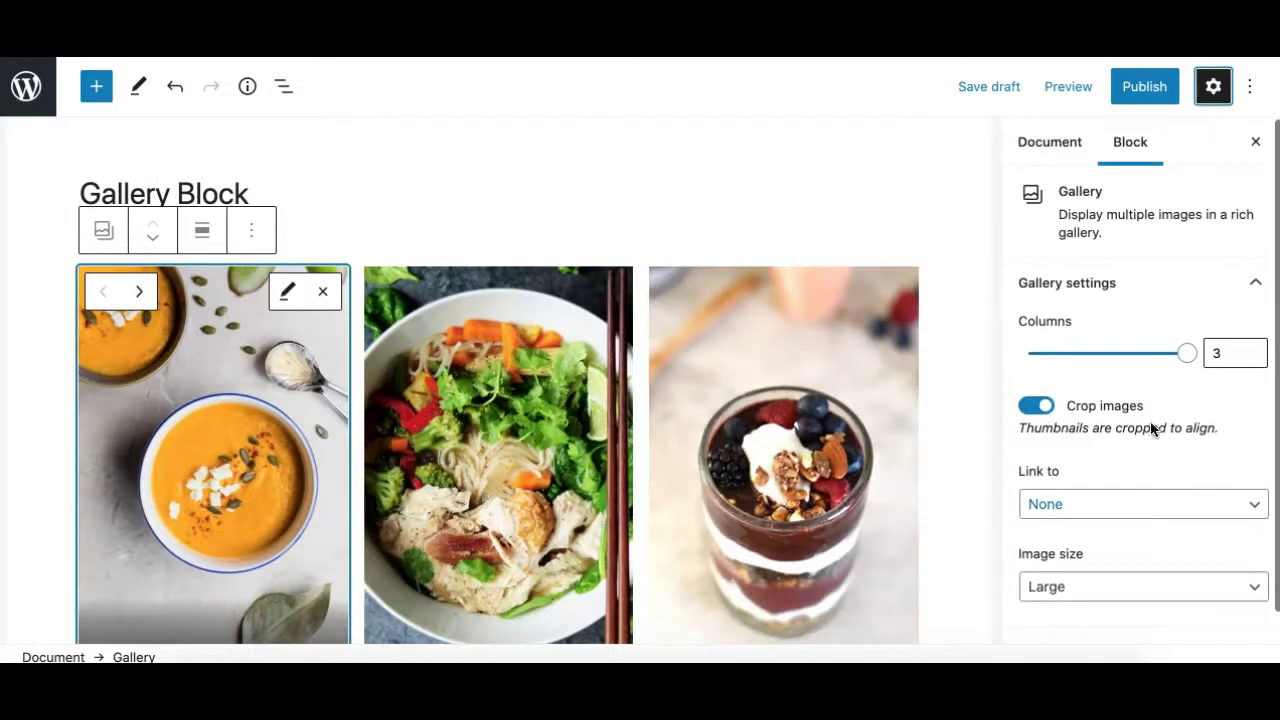
pyautogui.click(1216, 94)
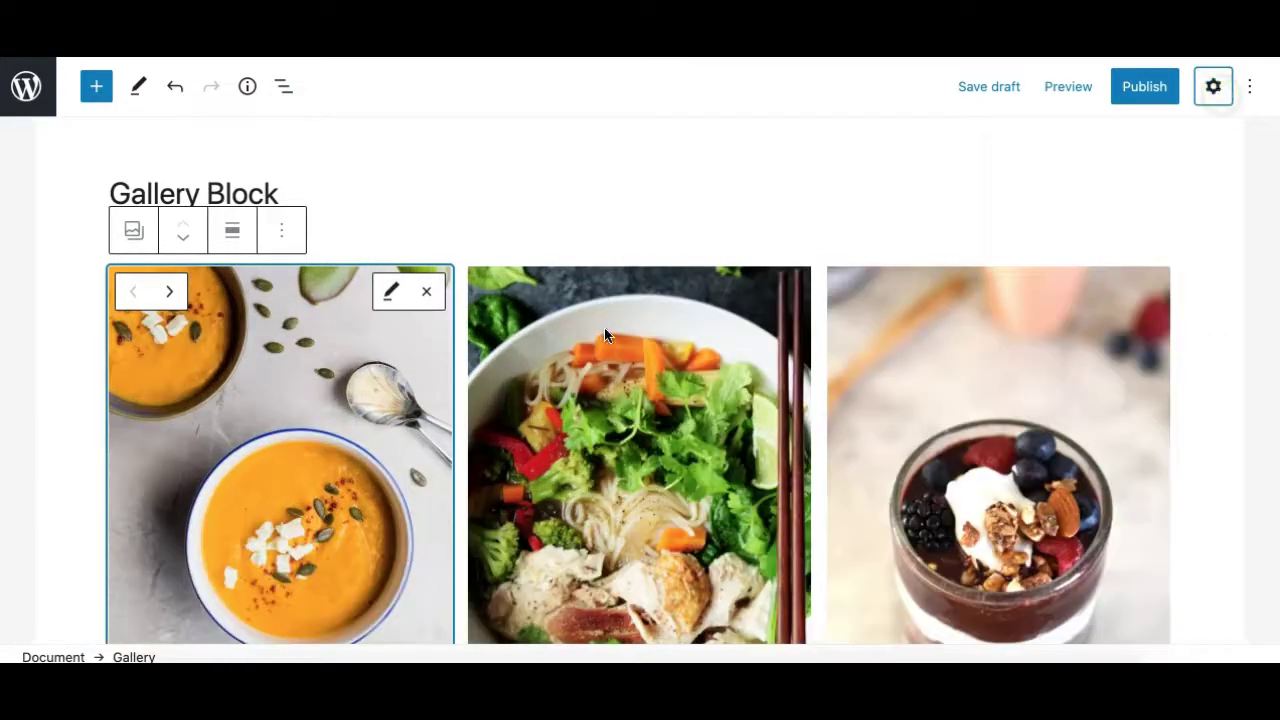
pyautogui.scroll(-2, 622, 380)
pyautogui.scroll(1, 619, 400)
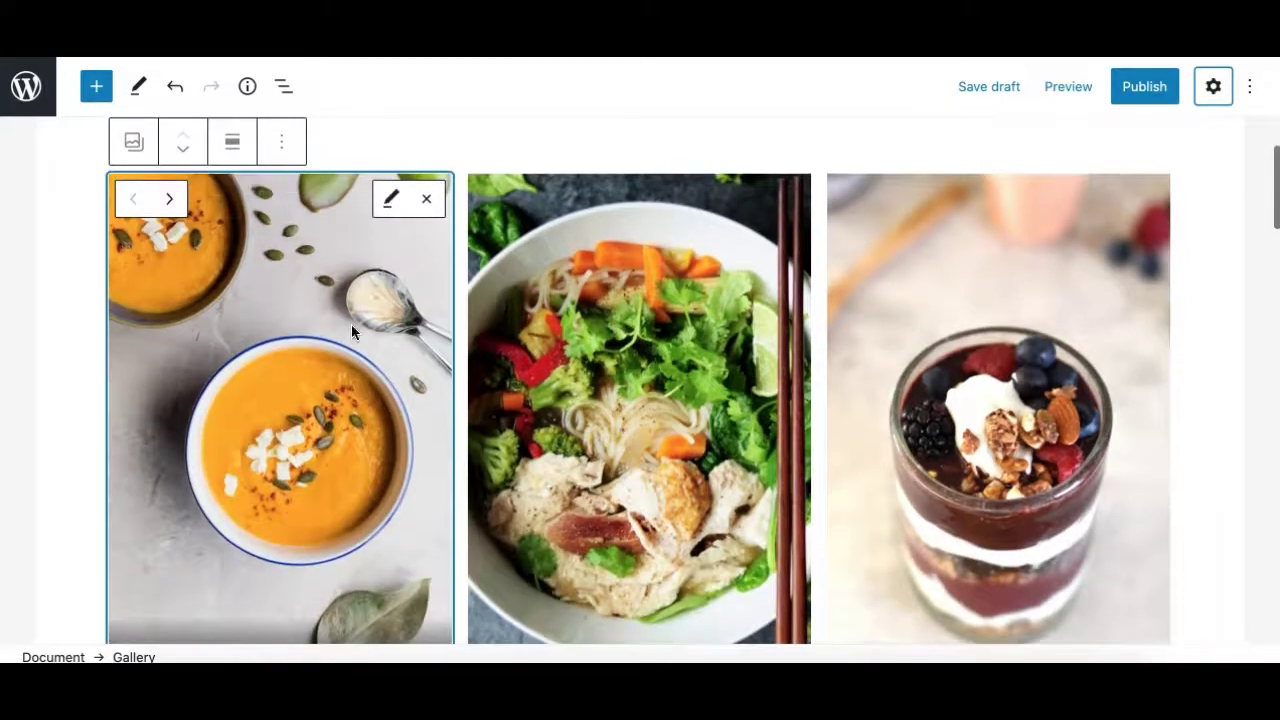
pyautogui.click(601, 317)
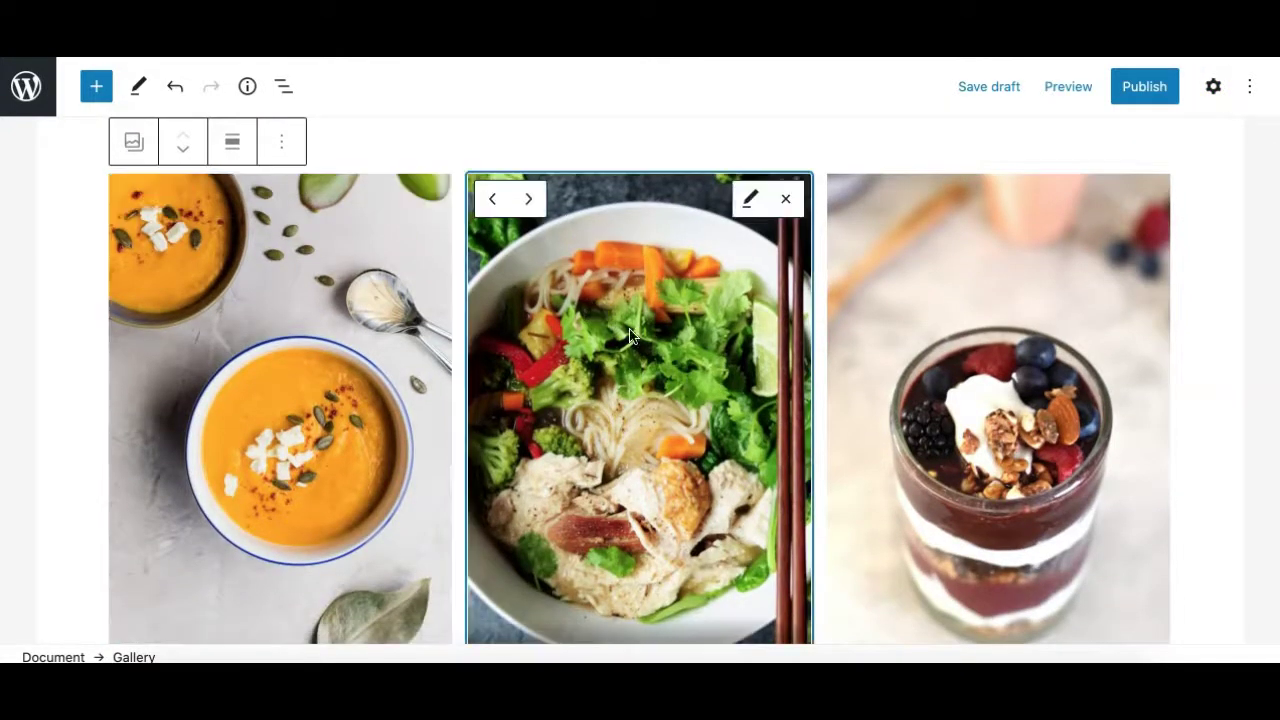
pyautogui.scroll(-1, 630, 335)
pyautogui.scroll(2, 632, 373)
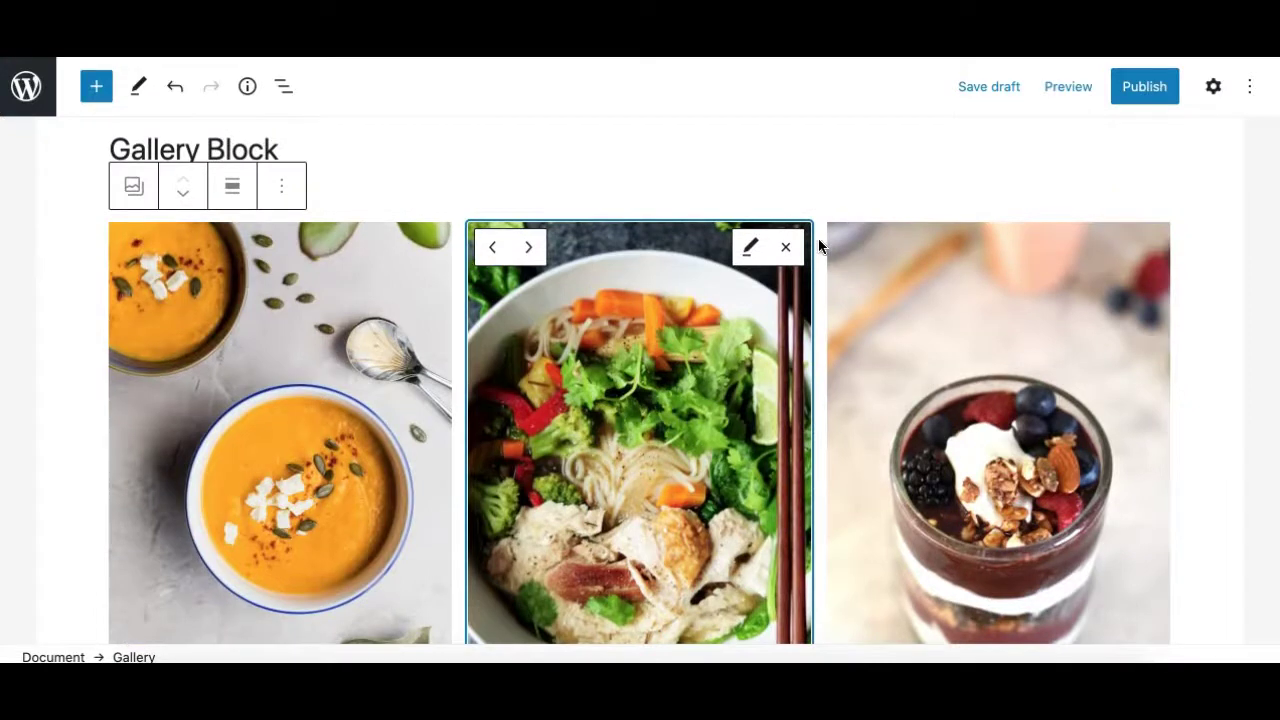
pyautogui.click(268, 374)
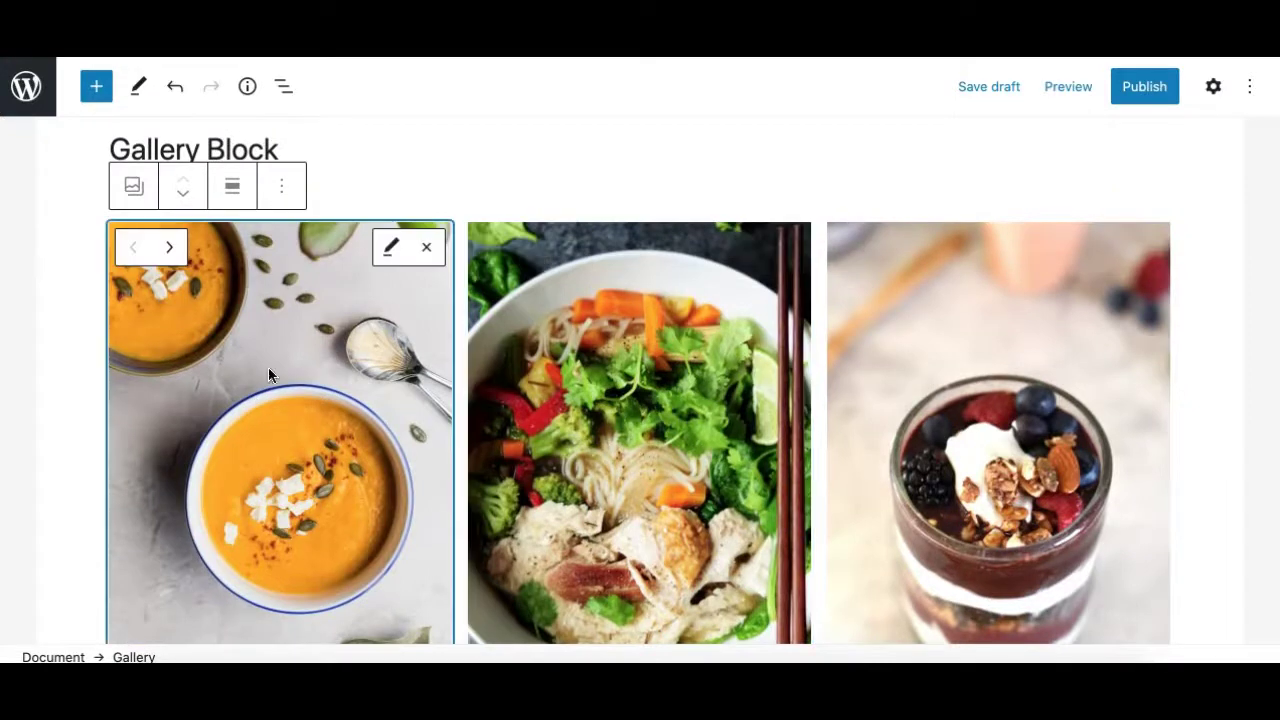
# Convert the first food gallery into separate Image blocks via Transform to > Image
pyautogui.click(135, 192)
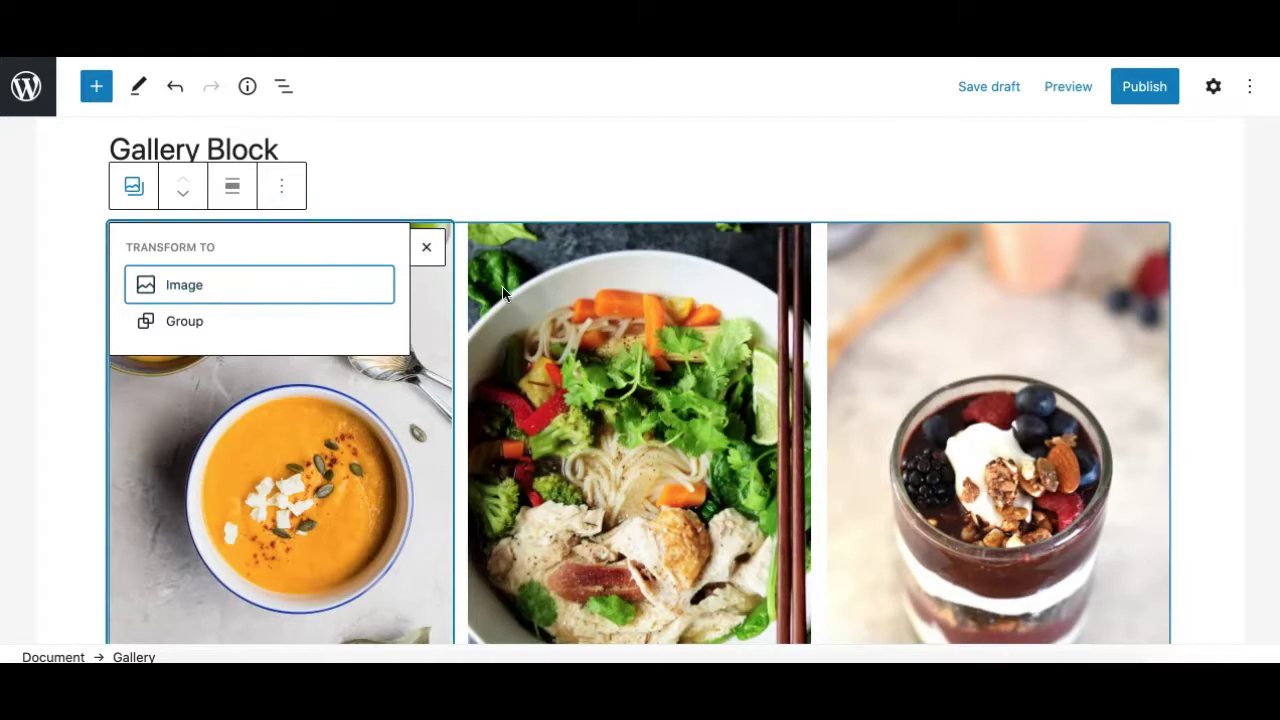
pyautogui.scroll(-3, 930, 437)
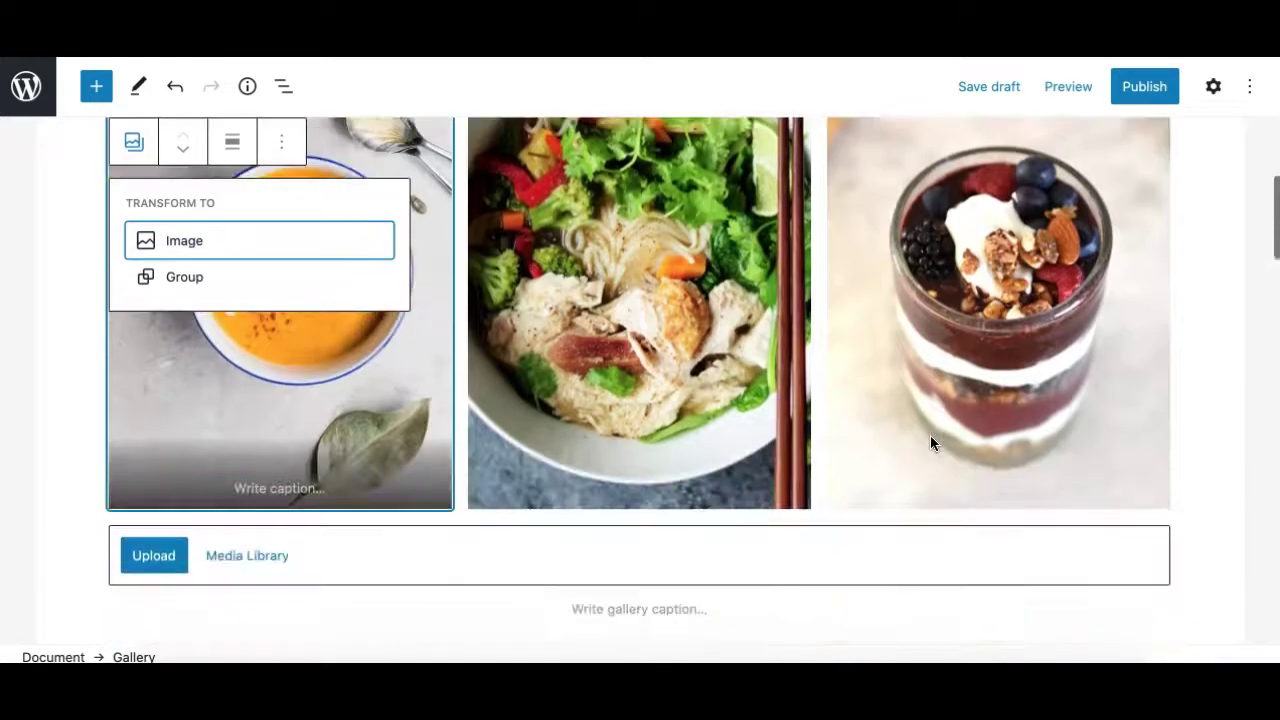
pyautogui.scroll(4, 930, 435)
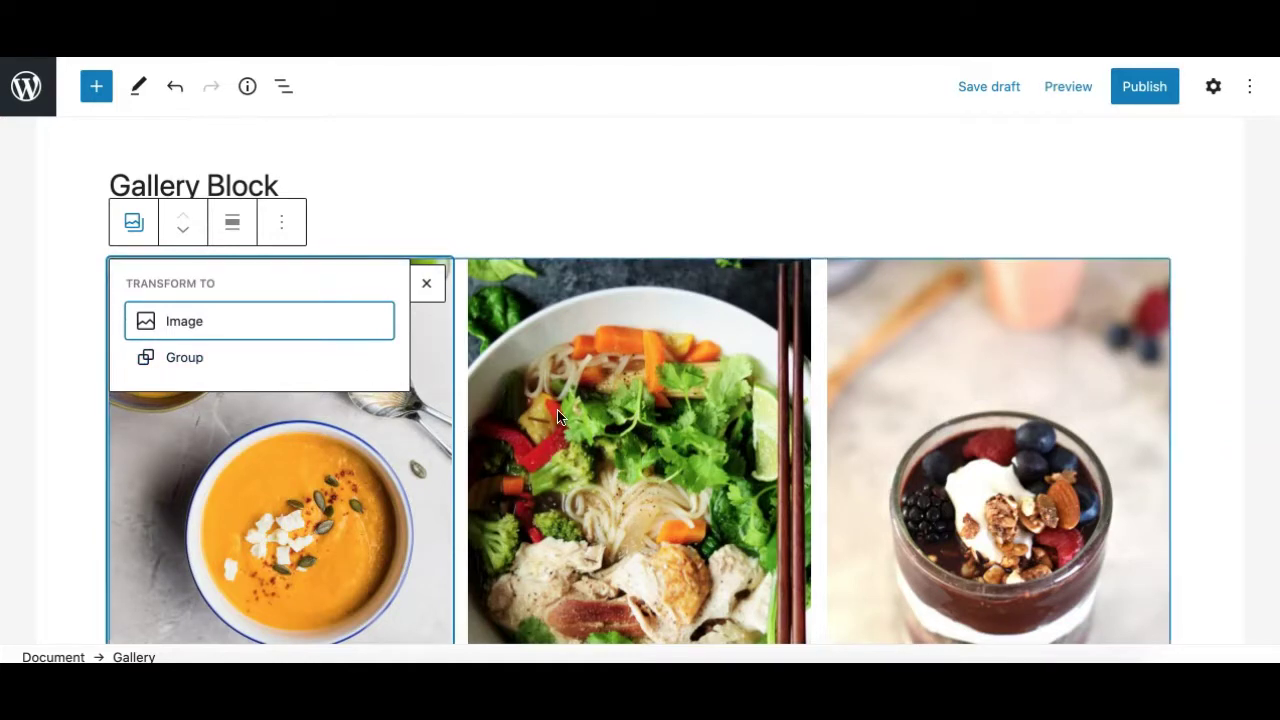
pyautogui.click(208, 329)
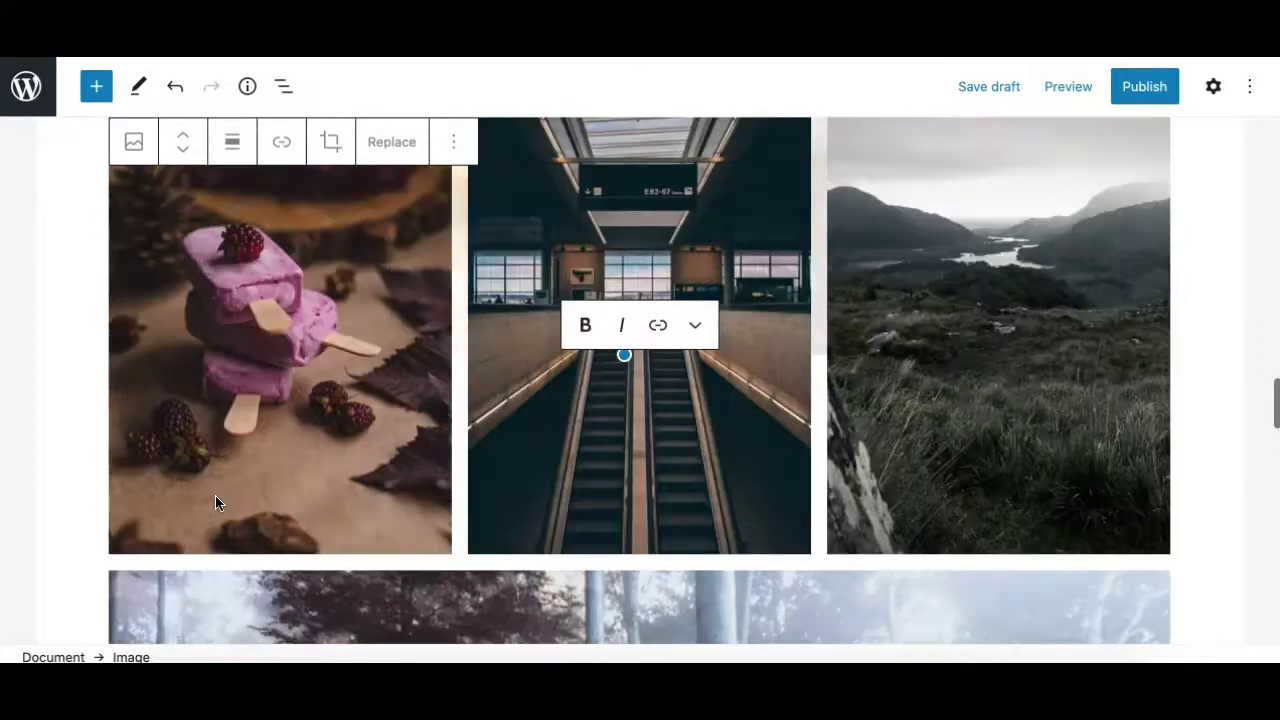
# Scroll through the split image blocks and select the parfait image block
pyautogui.scroll(10, 215, 503)
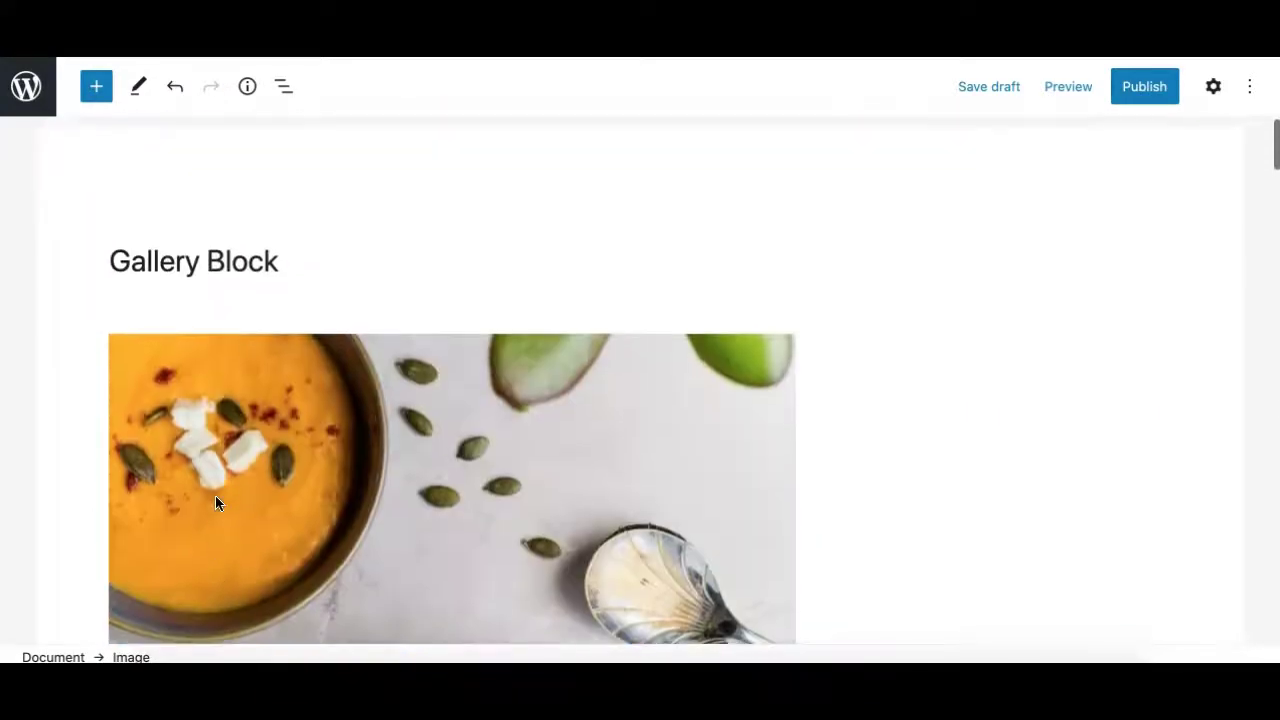
pyautogui.scroll(-3, 215, 503)
pyautogui.scroll(-6, 323, 448)
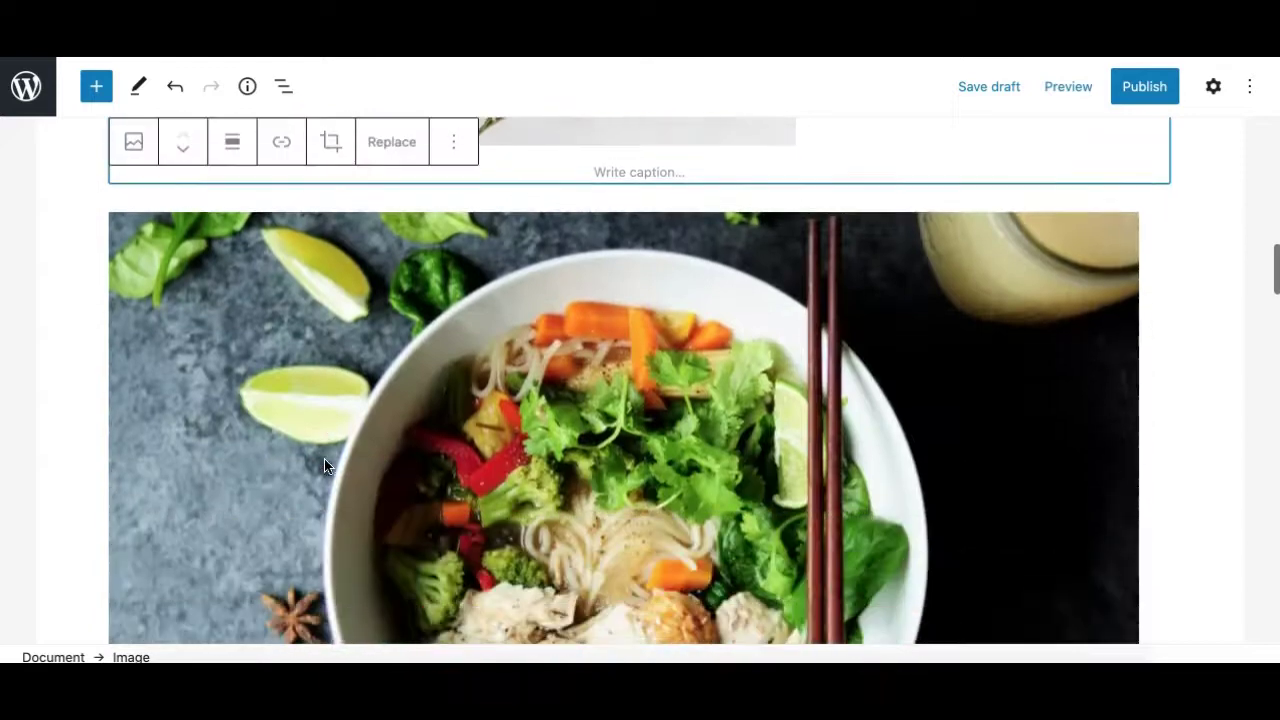
pyautogui.scroll(-8, 333, 443)
pyautogui.click(333, 443)
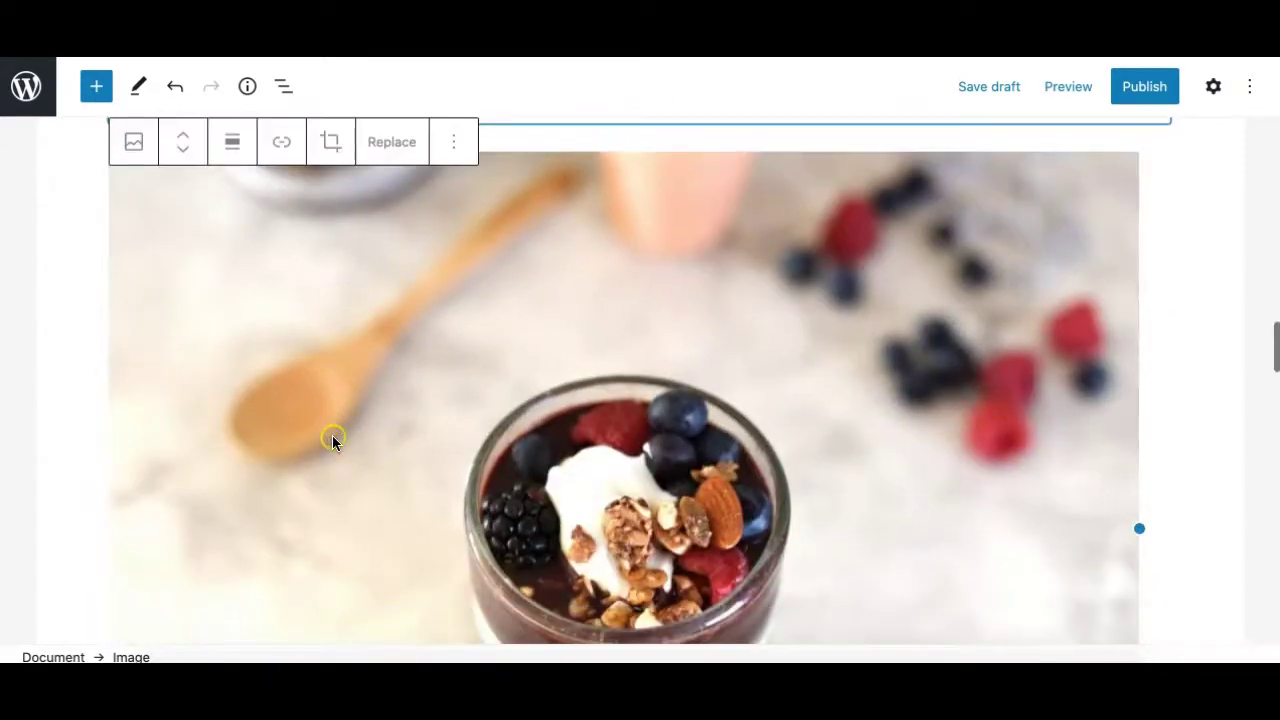
pyautogui.scroll(-3, 333, 443)
pyautogui.scroll(-2, 332, 443)
pyautogui.scroll(6, 332, 443)
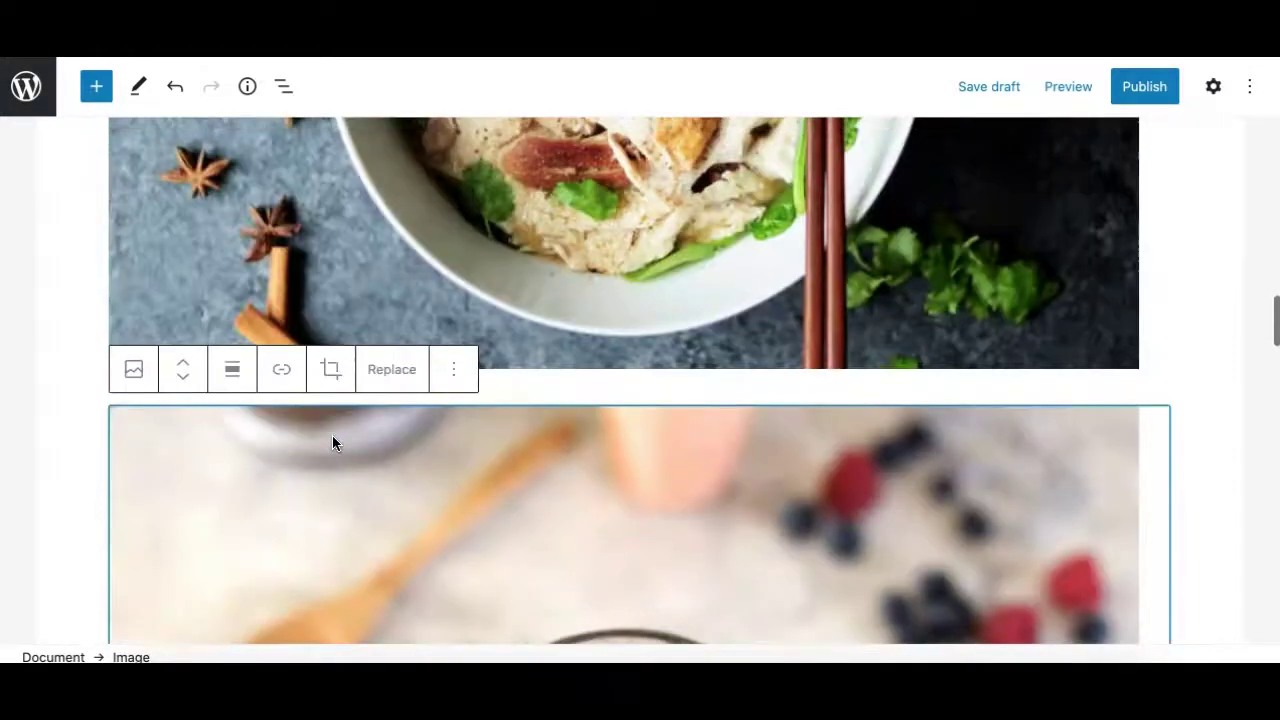
pyautogui.scroll(10, 332, 443)
pyautogui.scroll(-2, 332, 443)
pyautogui.scroll(-4, 333, 440)
pyautogui.scroll(8, 333, 440)
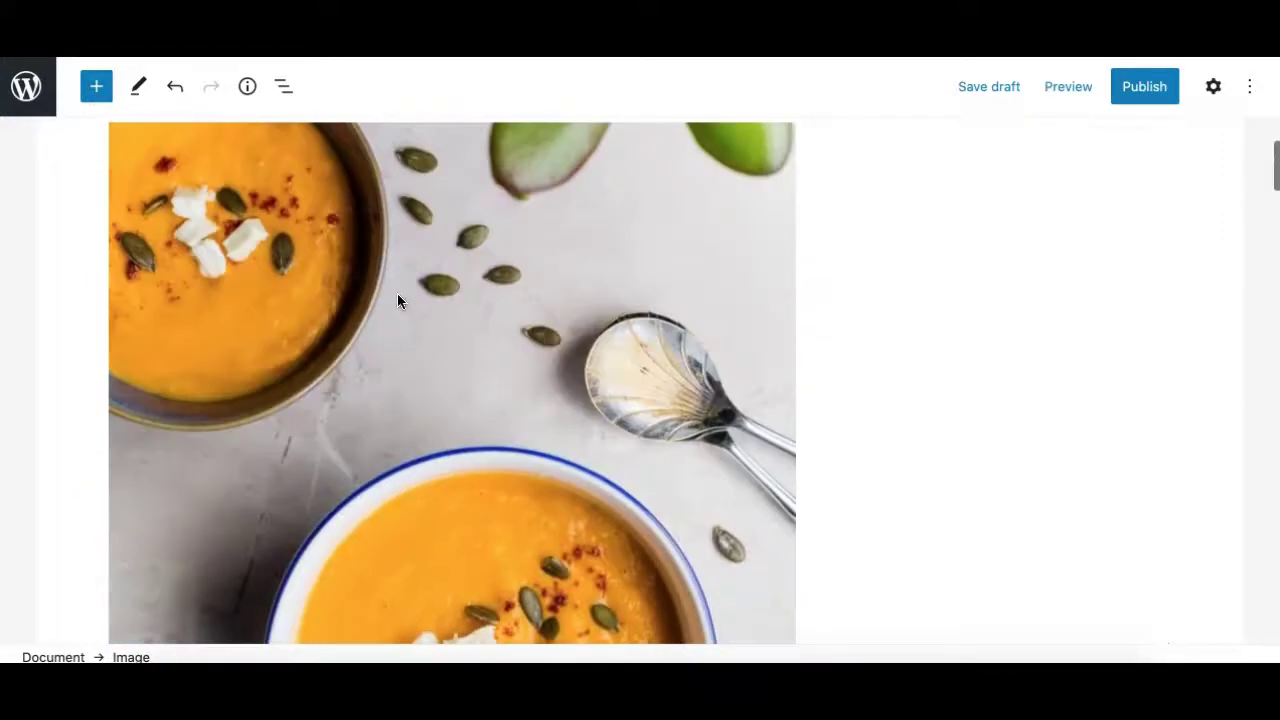
pyautogui.scroll(2, 338, 274)
pyautogui.scroll(-1, 338, 274)
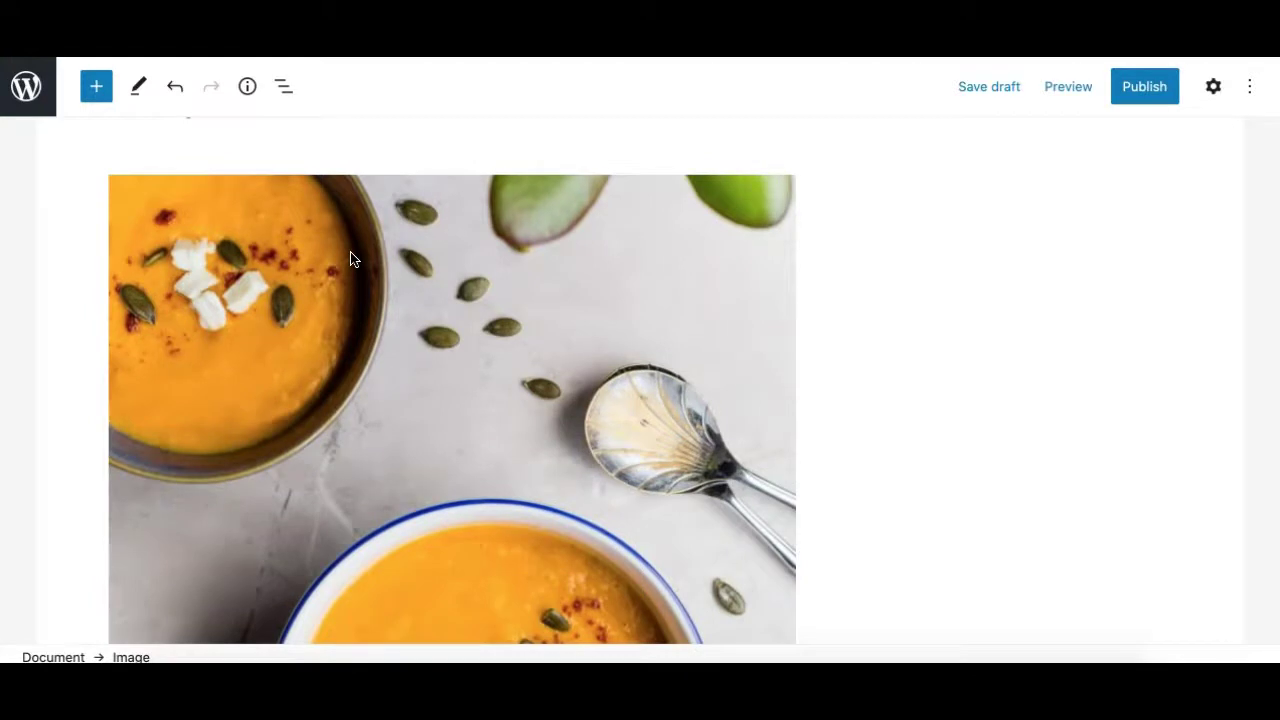
# Multi-select the soup, noodle-bowl and parfait image blocks and show their Transform to choices
pyautogui.click(279, 280)
pyautogui.scroll(-9, 285, 312)
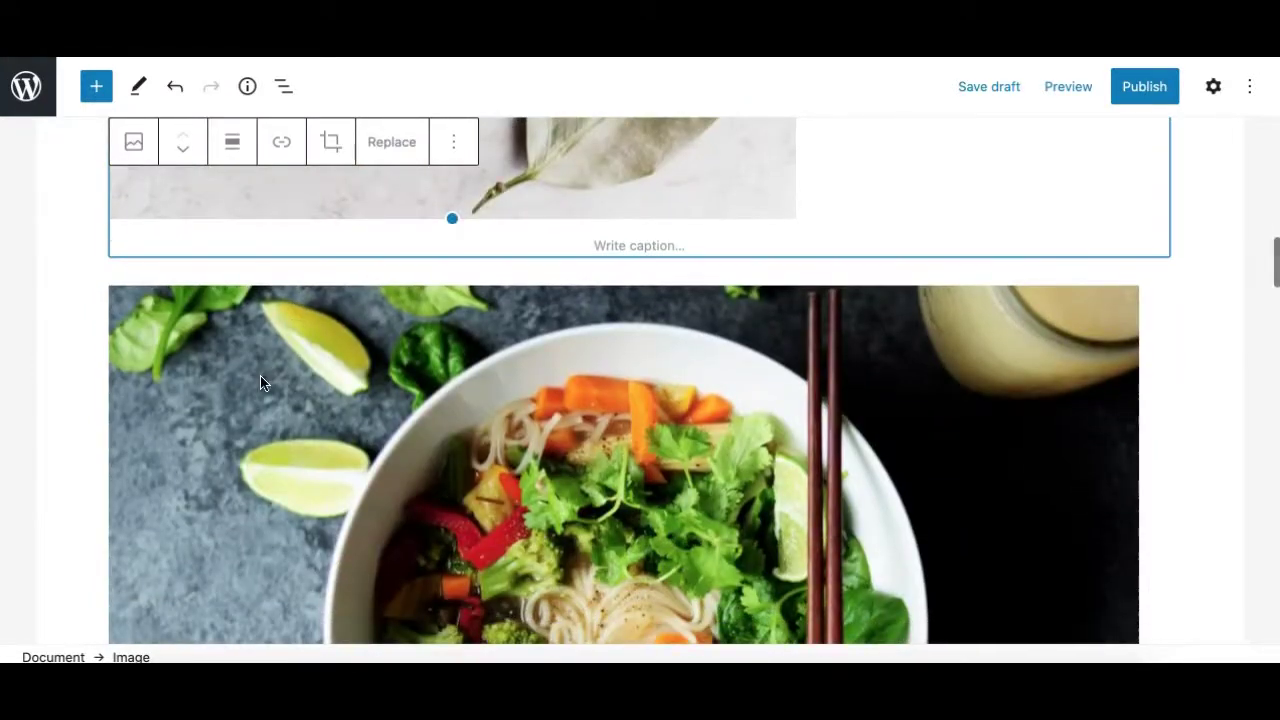
pyautogui.click(260, 375)
pyautogui.scroll(-10, 260, 375)
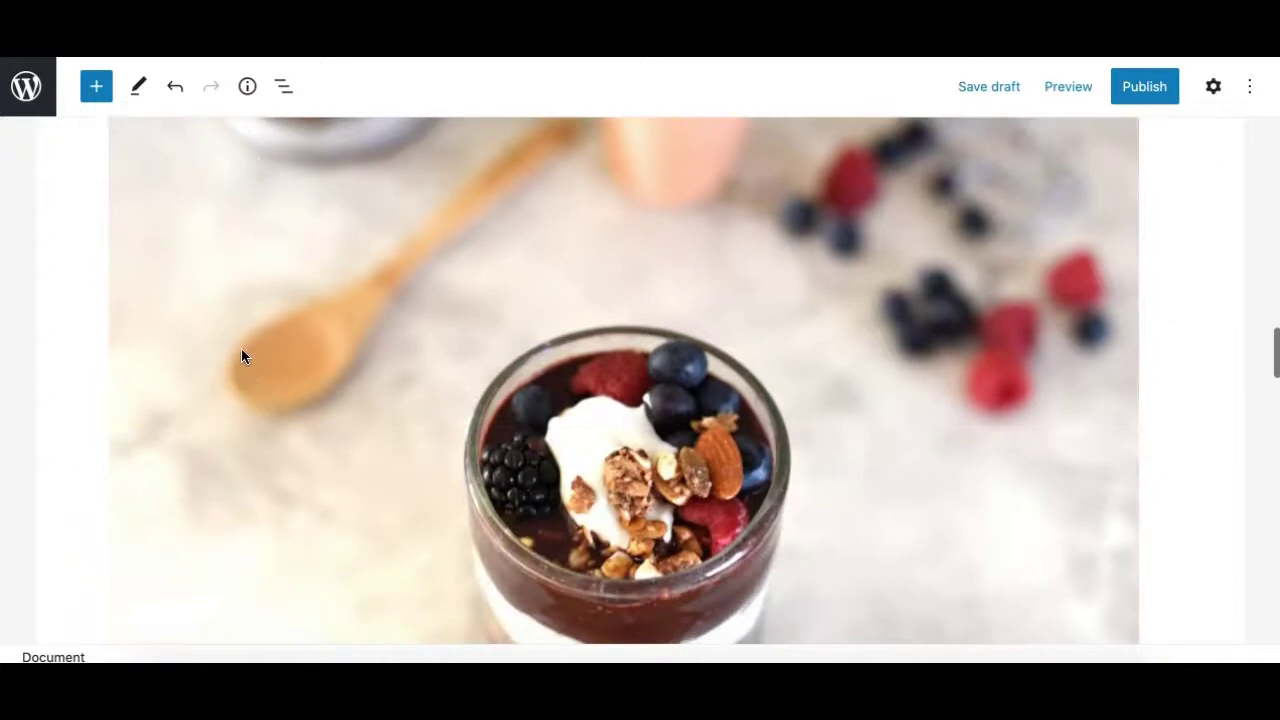
pyautogui.click(259, 331)
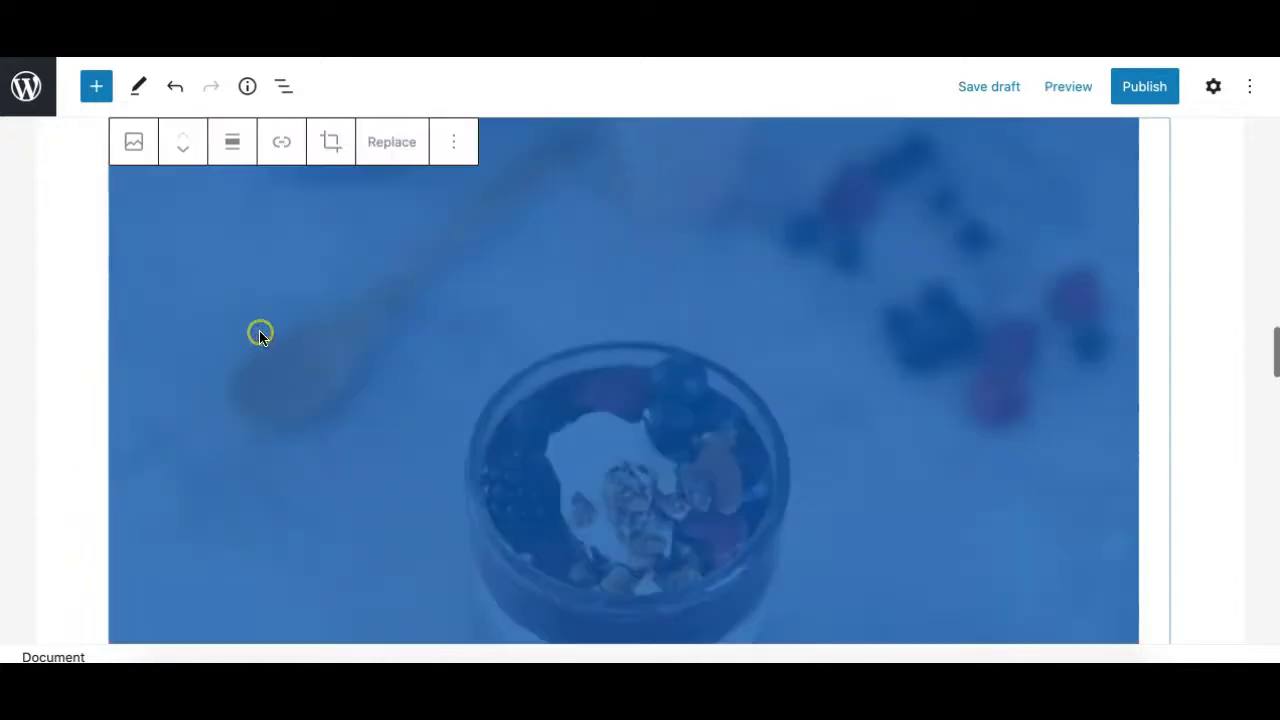
pyautogui.scroll(3, 350, 306)
pyautogui.scroll(5, 350, 313)
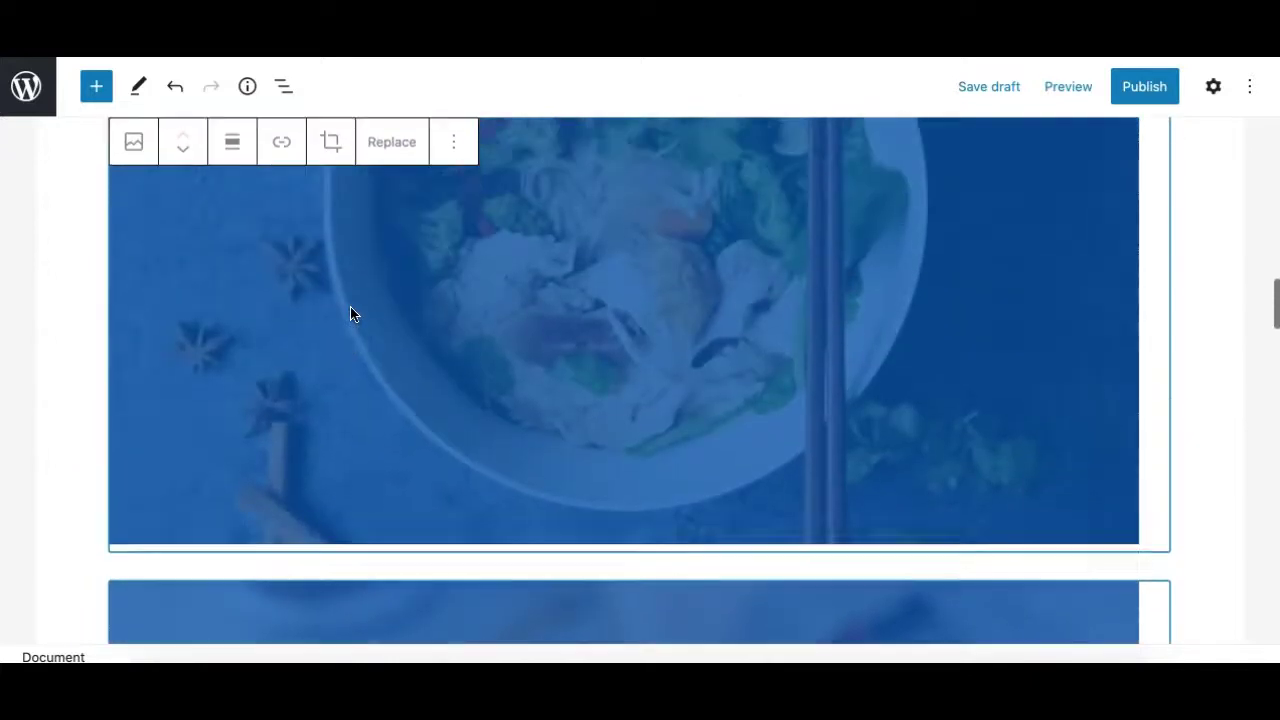
pyautogui.click(134, 142)
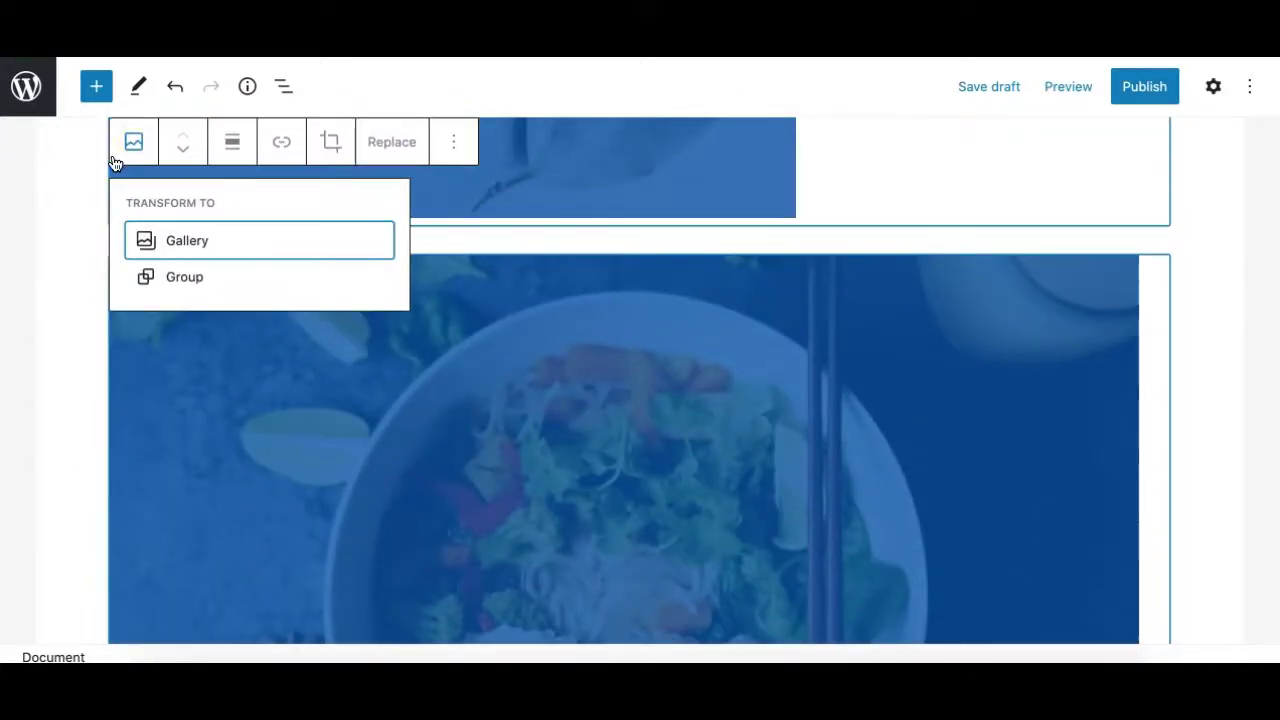
# Transform the soup, noodle-bowl and parfait images into one Gallery block and select its soup image
pyautogui.click(166, 245)
pyautogui.scroll(5, 431, 233)
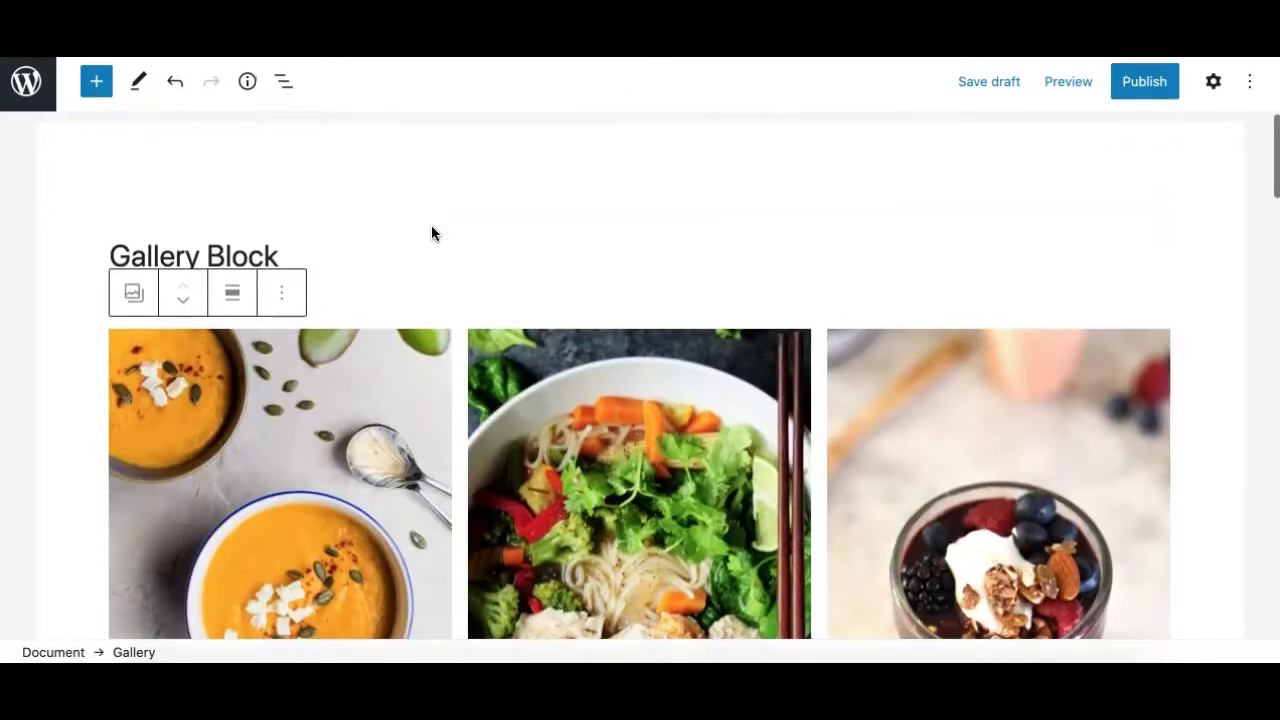
pyautogui.scroll(-3, 493, 435)
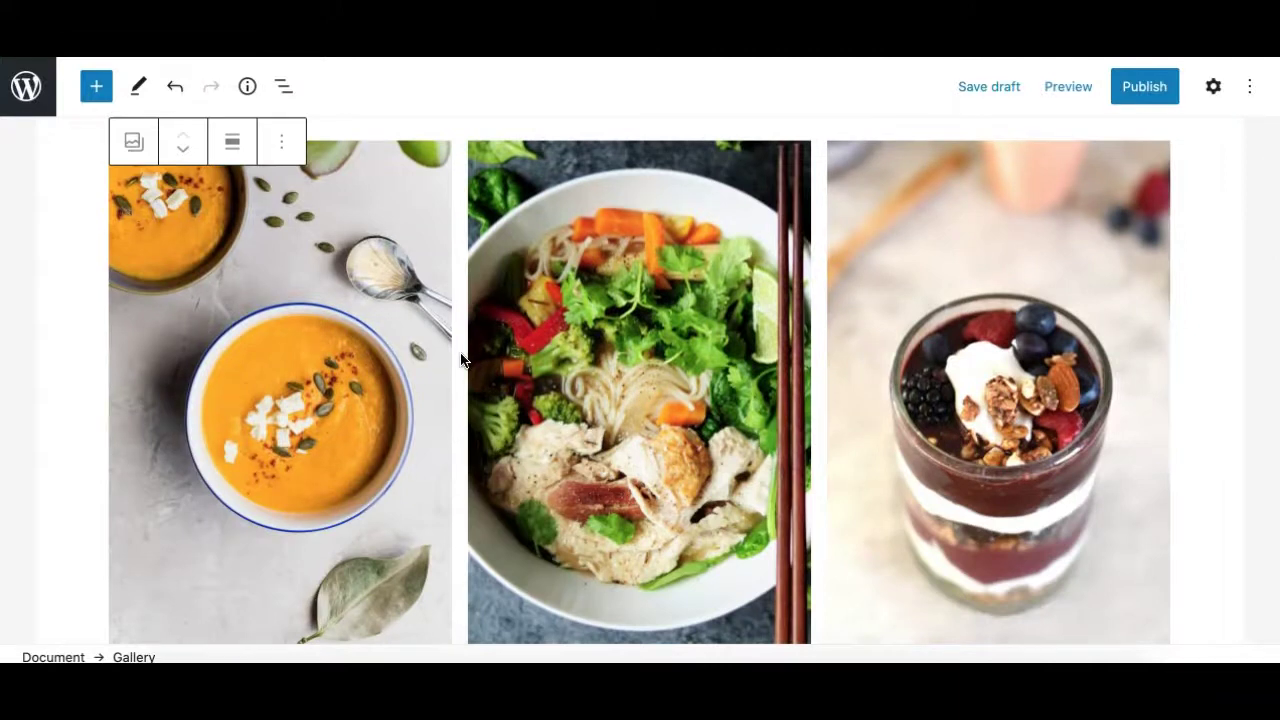
pyautogui.scroll(-2, 479, 431)
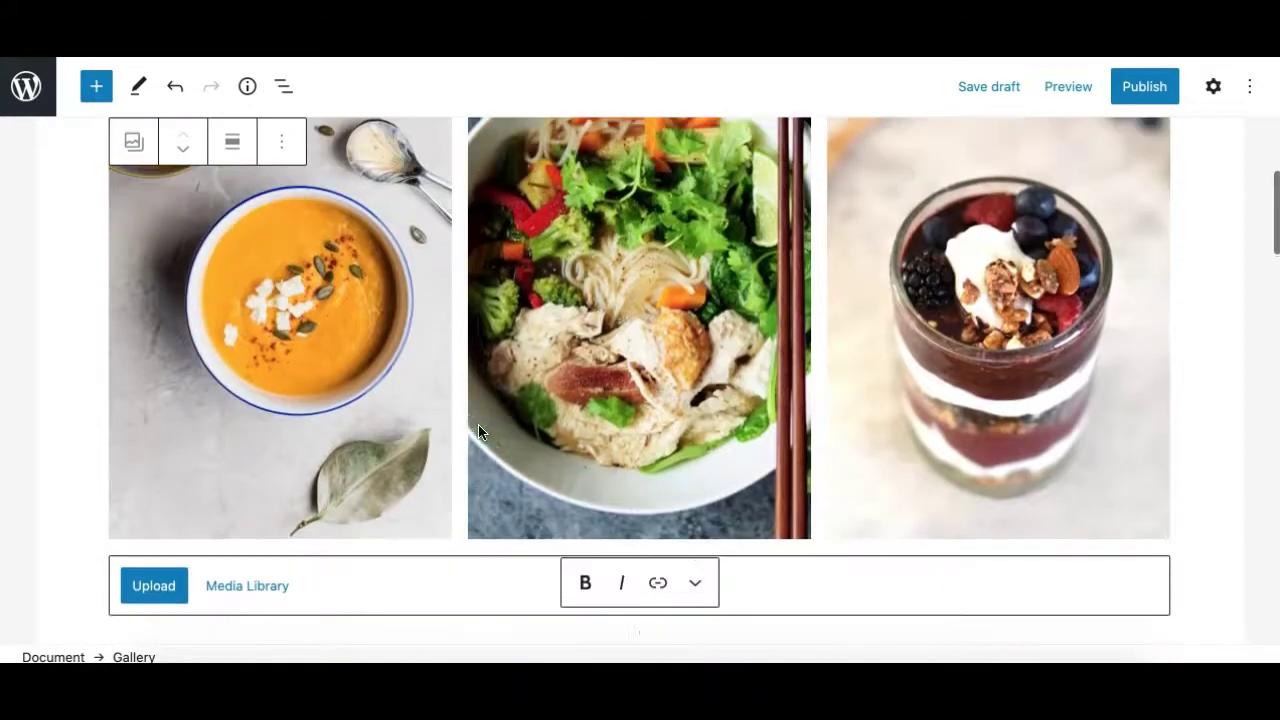
pyautogui.click(315, 374)
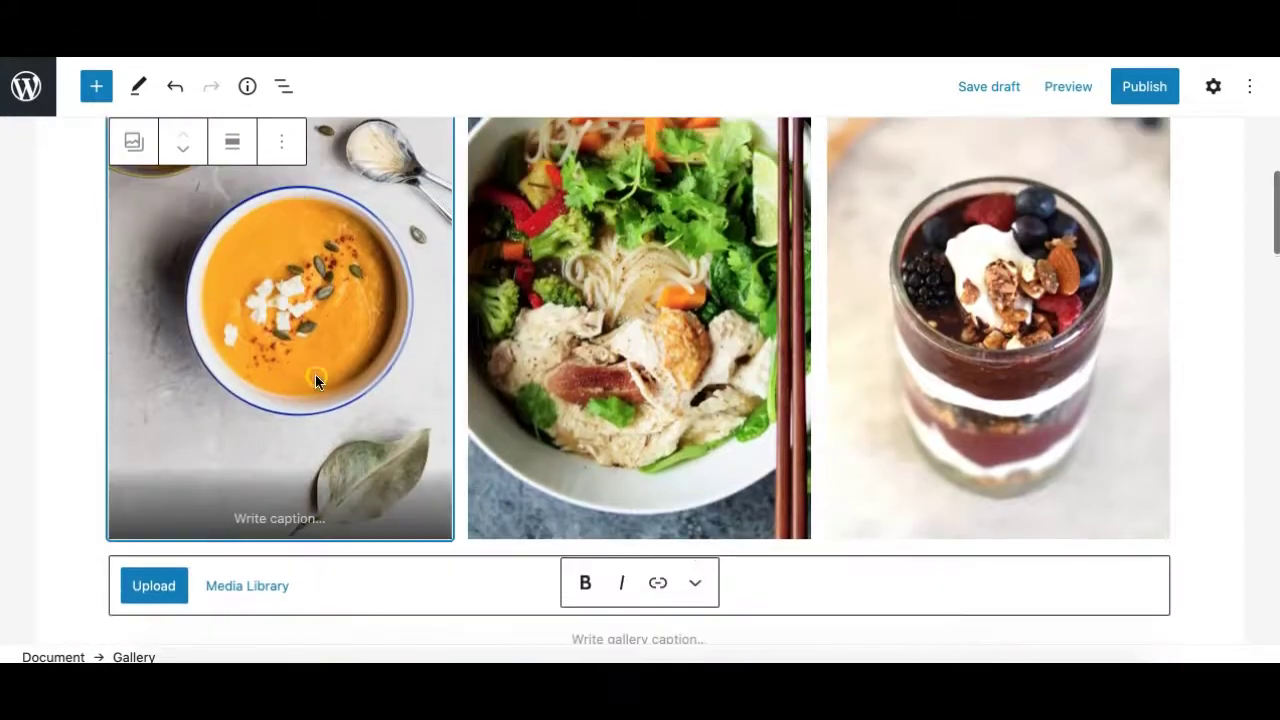
# Move the soup, noodle and parfait gallery down until it sits below the ice-cream gallery
pyautogui.click(182, 150)
pyautogui.click(182, 137)
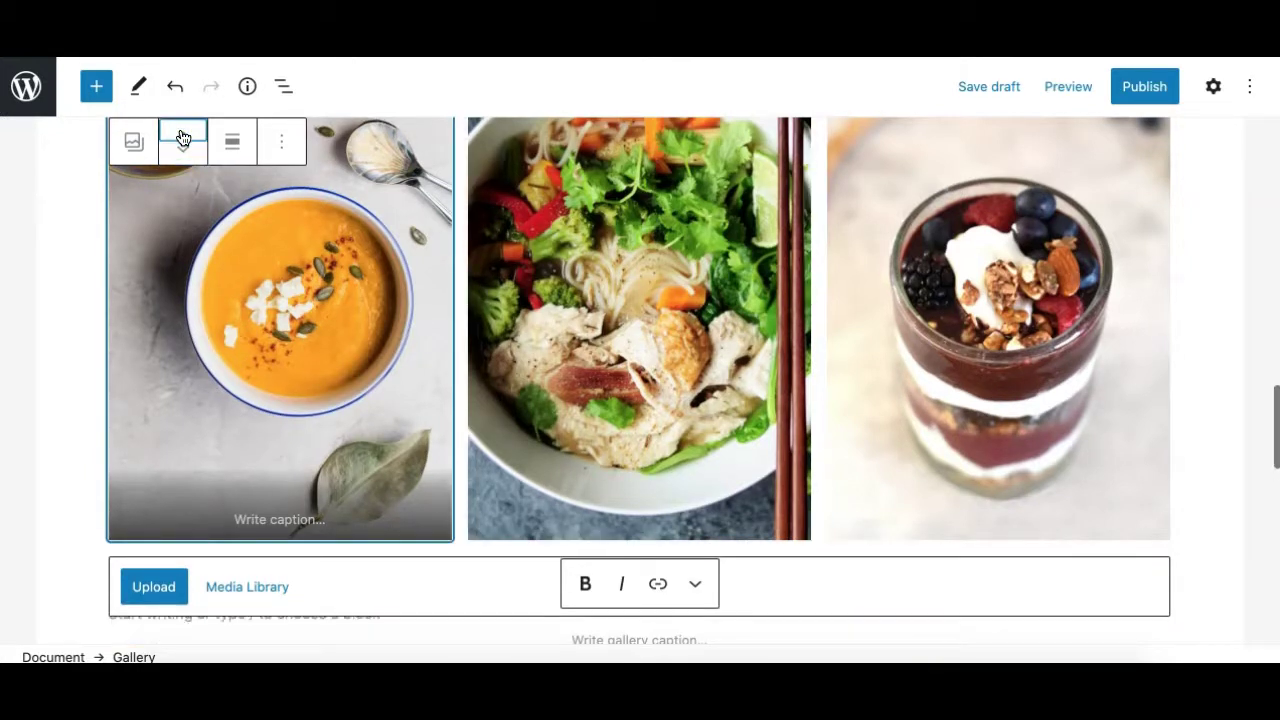
pyautogui.click(343, 241)
pyautogui.scroll(2, 343, 241)
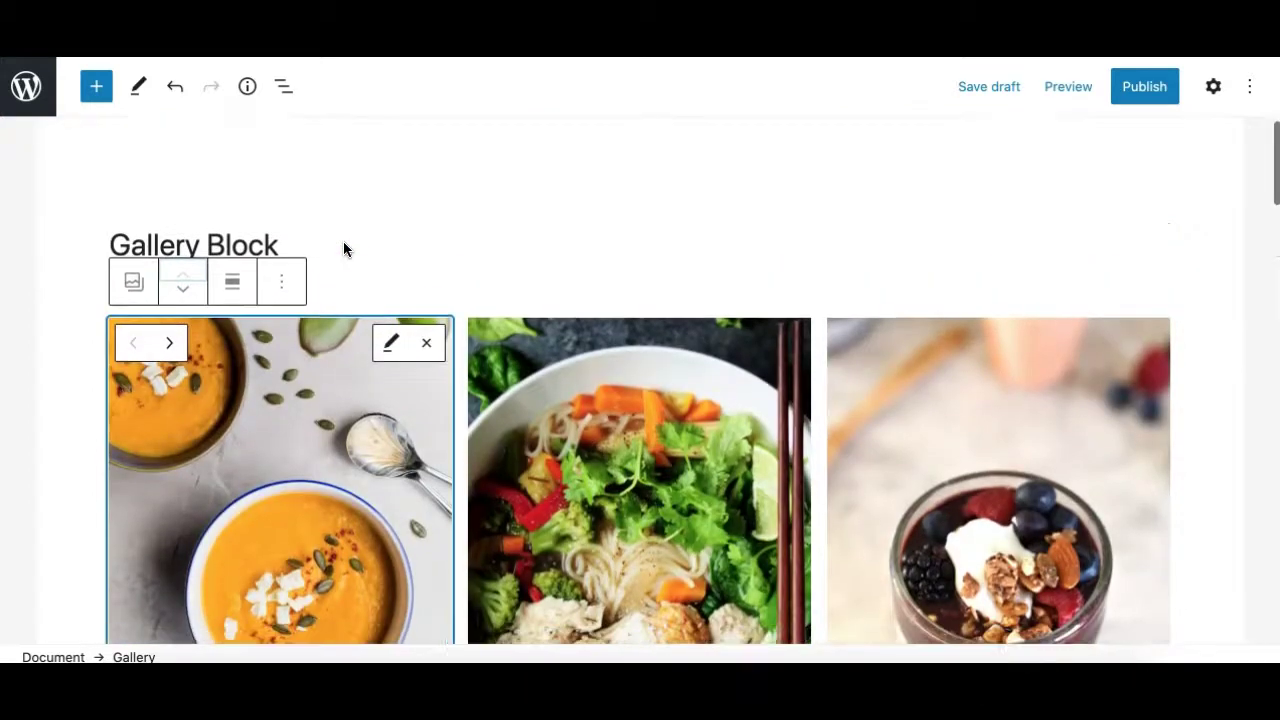
pyautogui.scroll(-2, 343, 241)
pyautogui.hotkey('ctrl', '-')
pyautogui.hotkey('ctrl', '-')
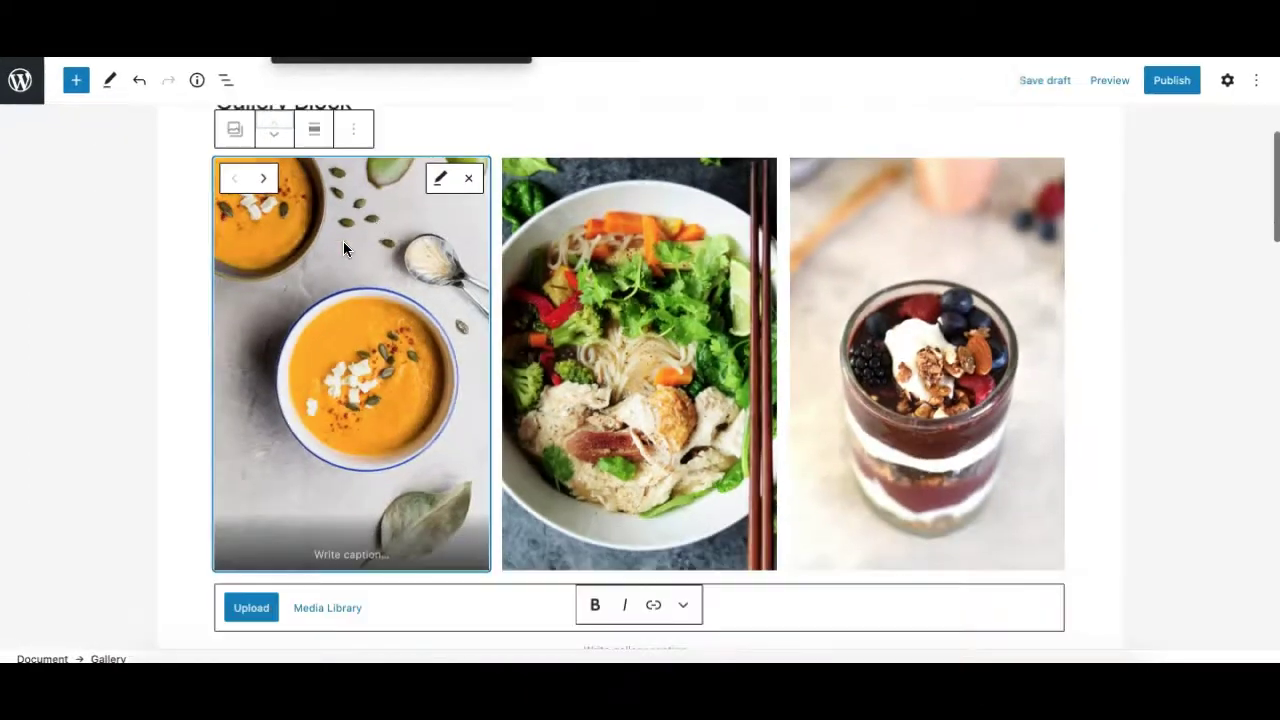
pyautogui.click(275, 140)
pyautogui.click(275, 140)
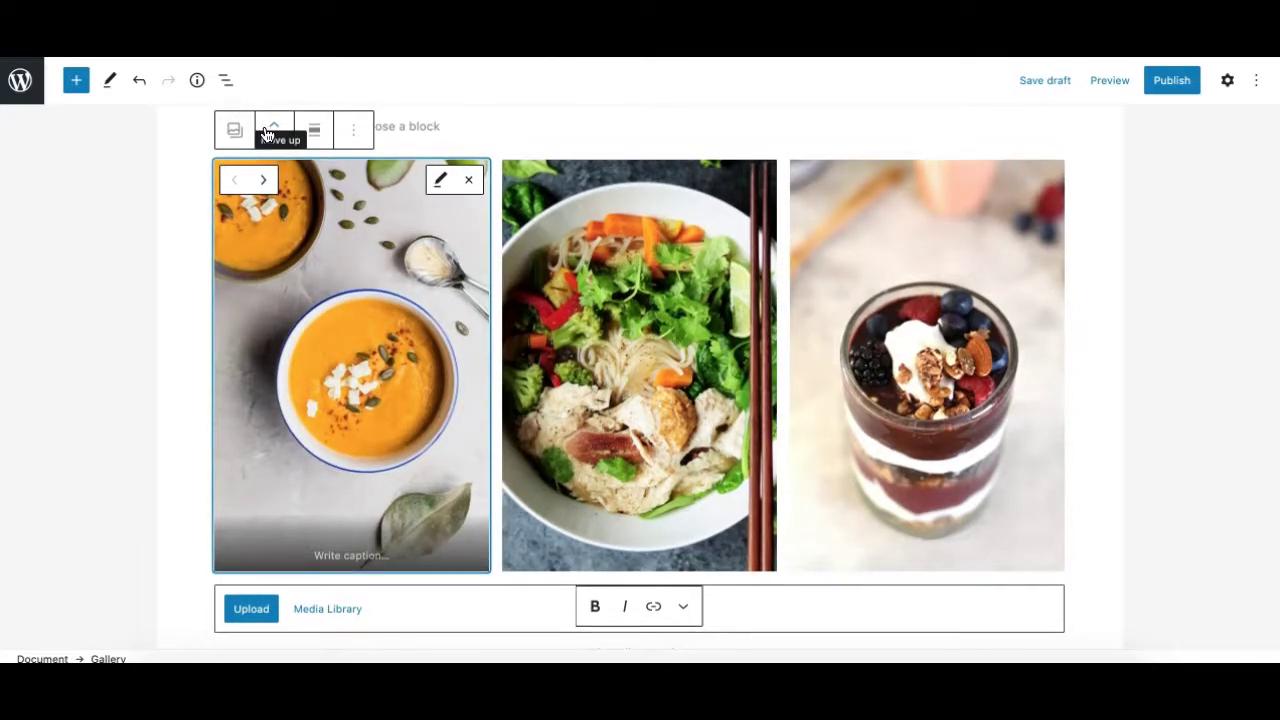
pyautogui.click(277, 130)
pyautogui.scroll(-3, 360, 288)
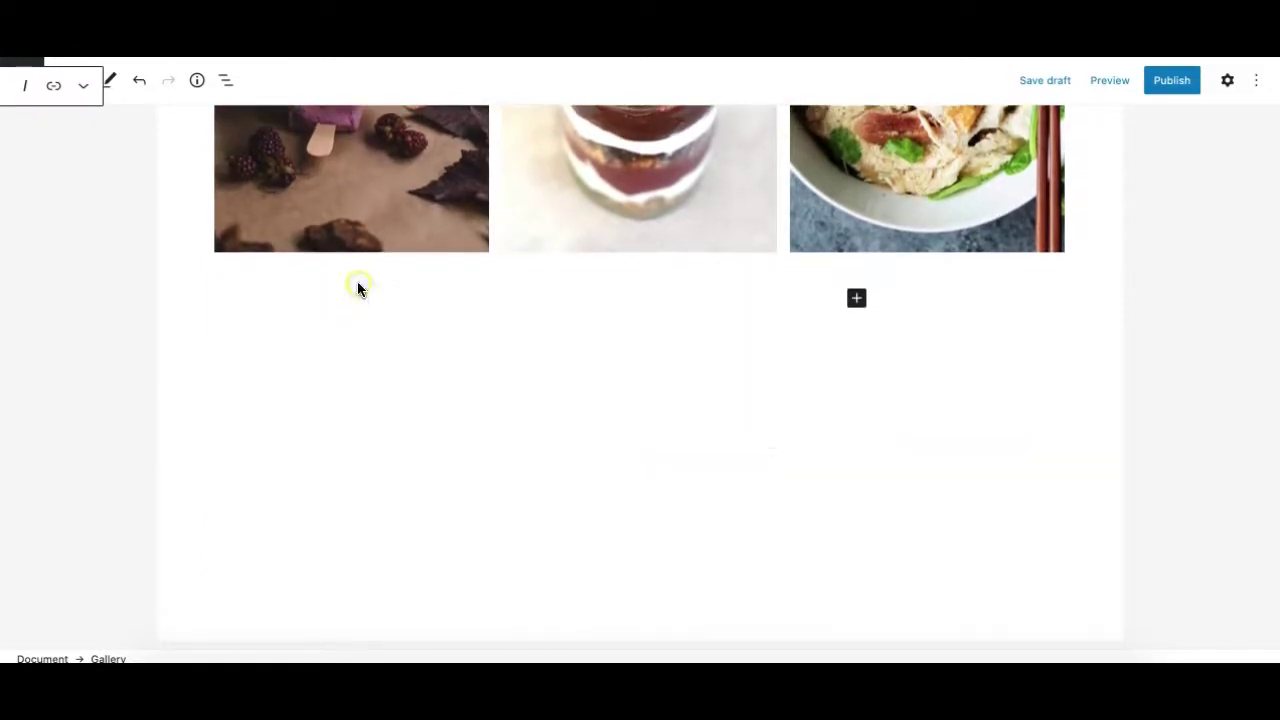
pyautogui.click(404, 360)
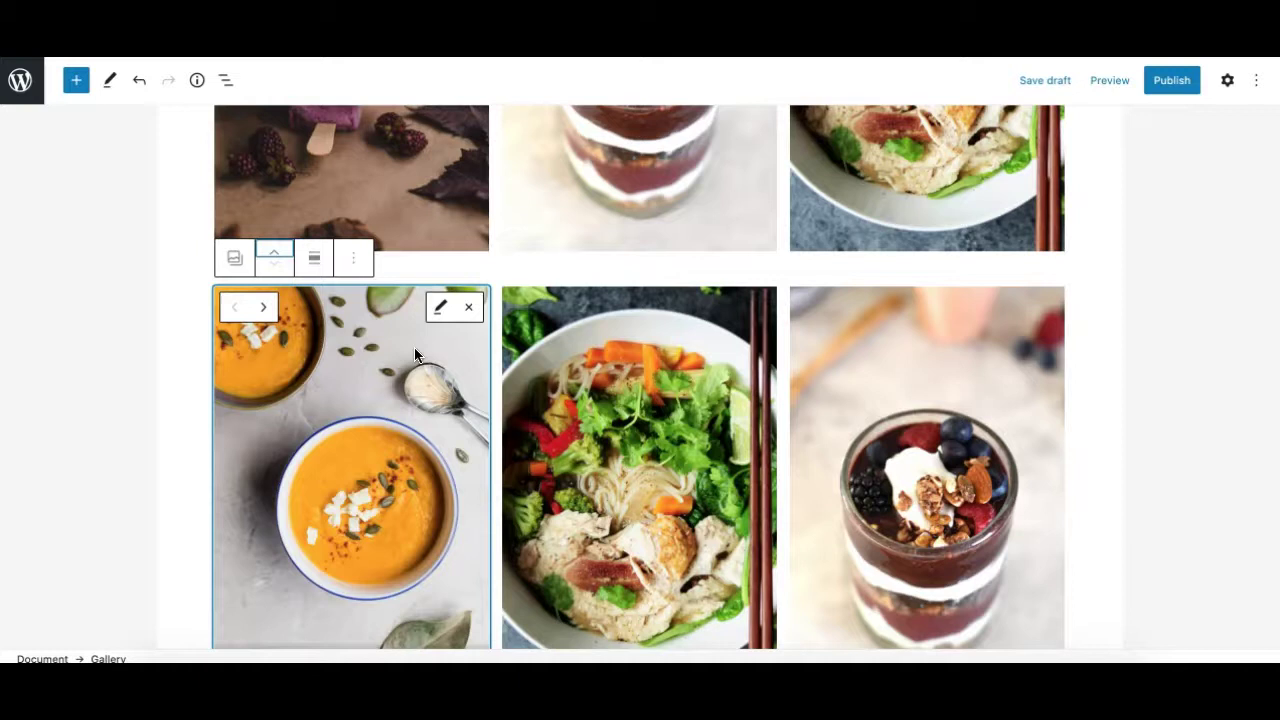
pyautogui.hotkey('ctrl', '+')
pyautogui.hotkey('ctrl', '+')
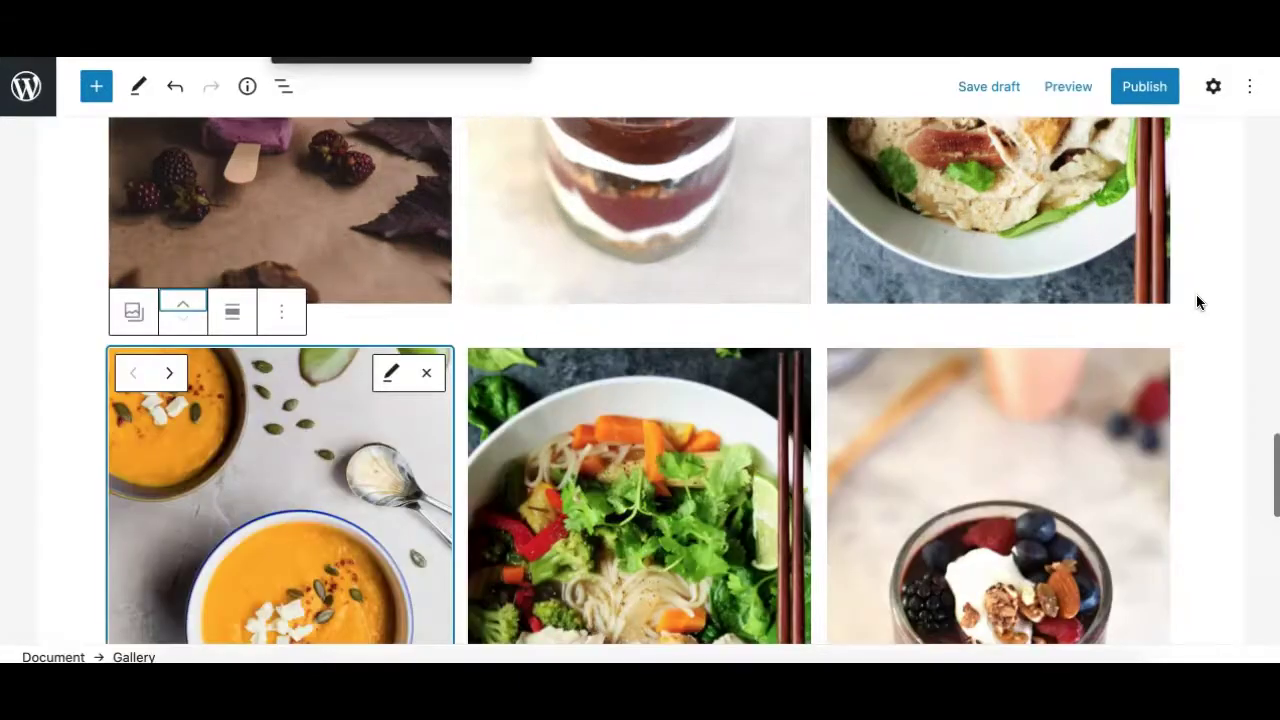
pyautogui.click(231, 318)
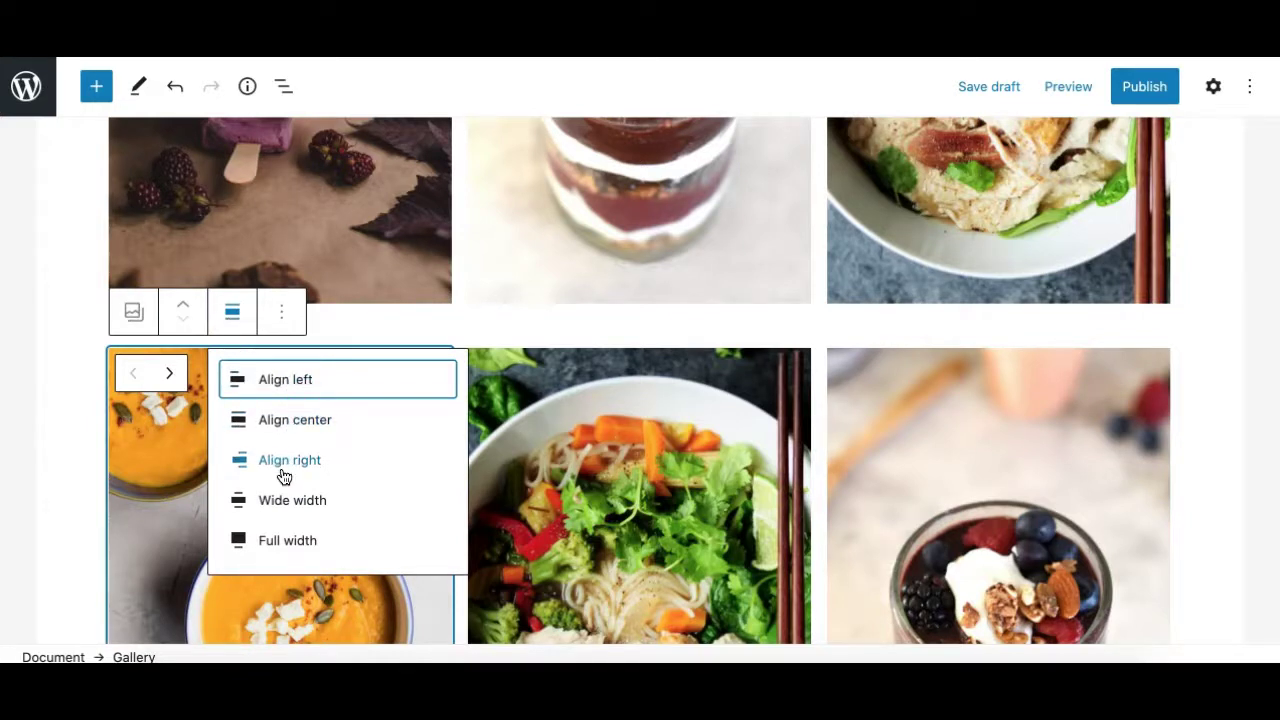
pyautogui.click(281, 545)
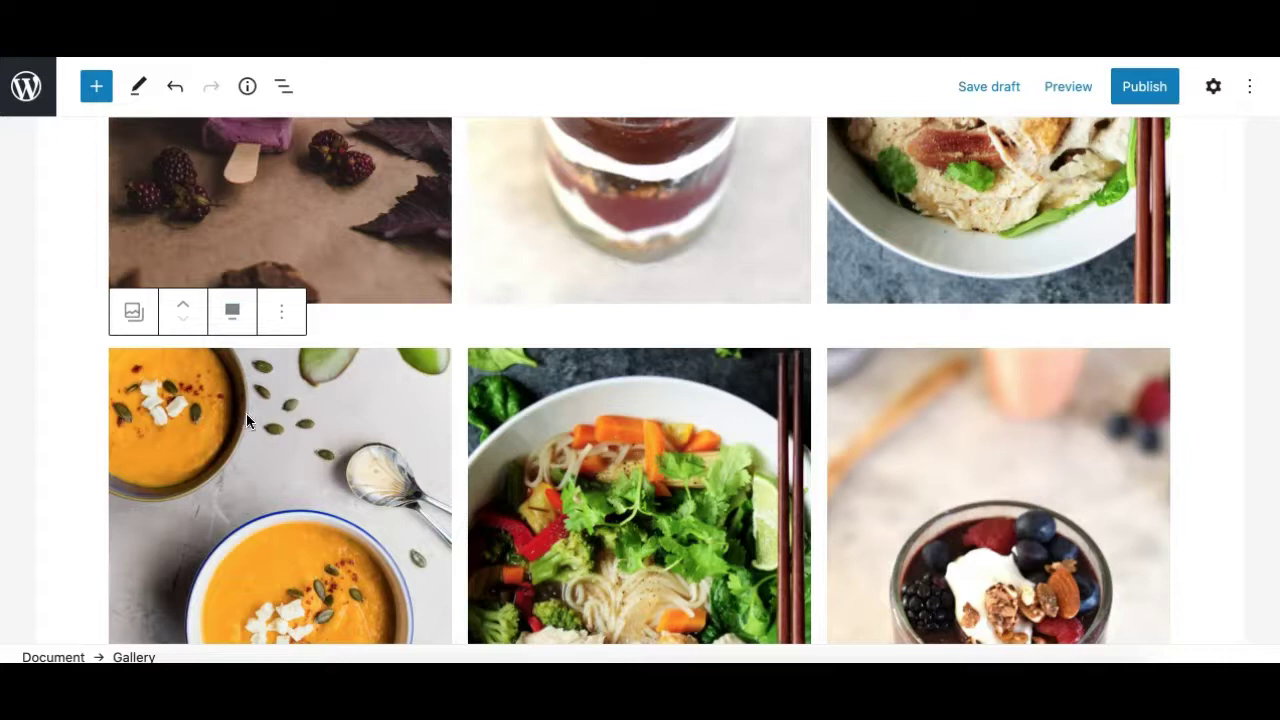
pyautogui.click(232, 311)
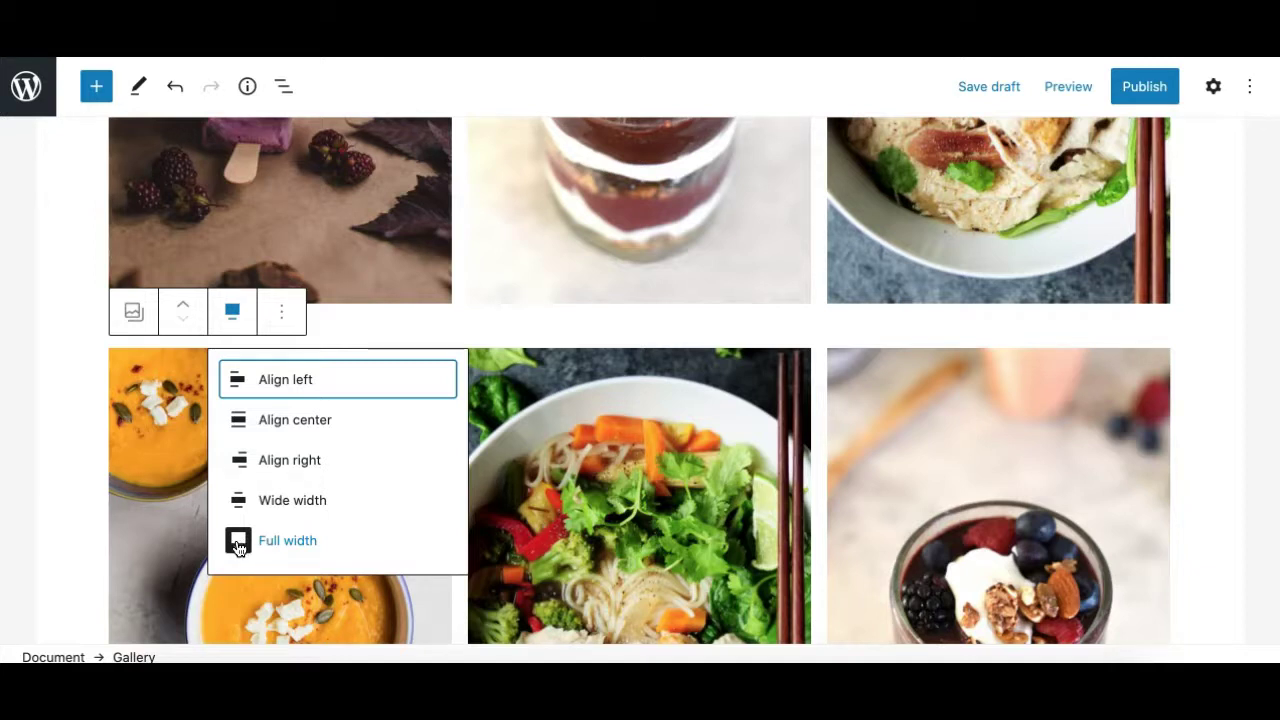
pyautogui.press('Escape')
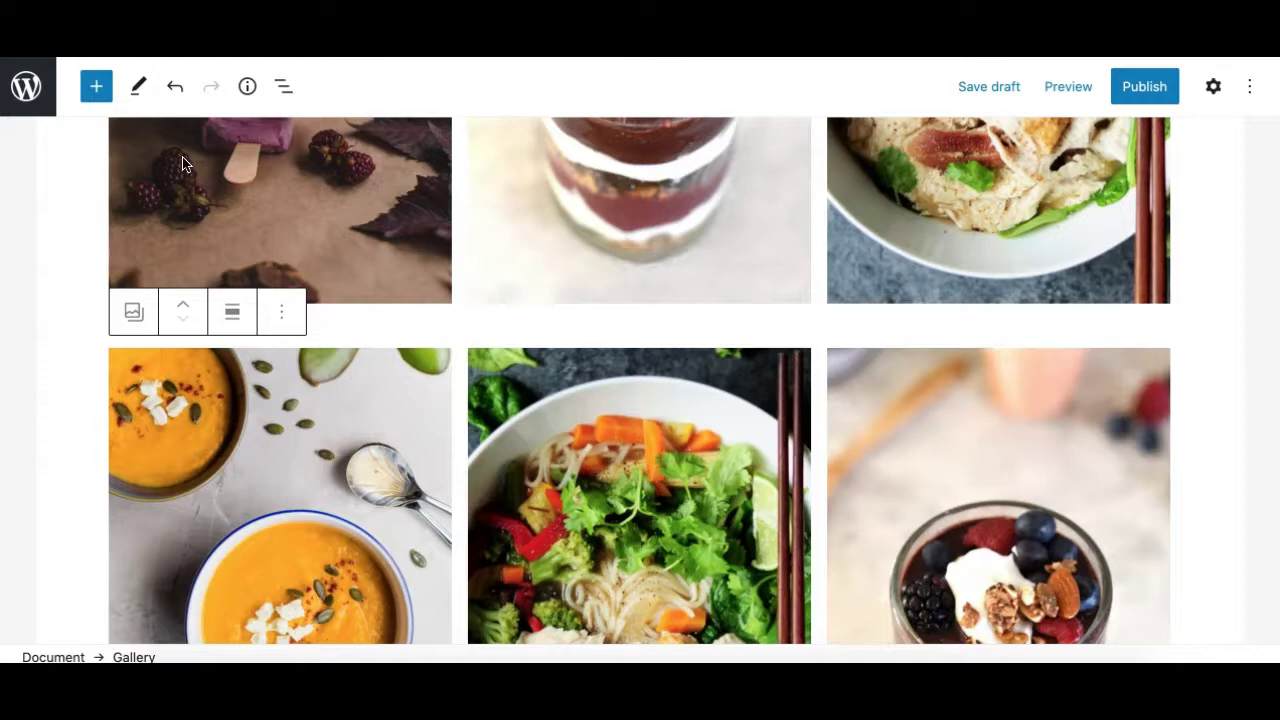
pyautogui.click(326, 463)
pyautogui.scroll(-2, 326, 463)
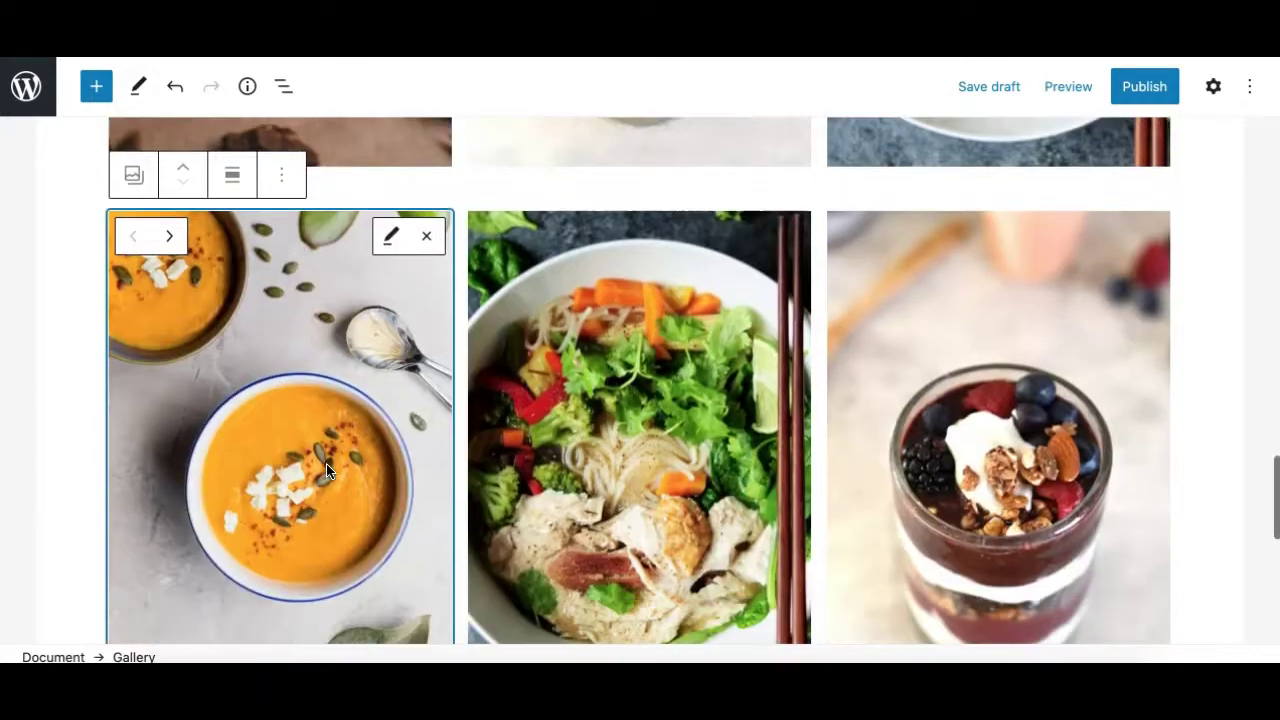
pyautogui.scroll(5, 331, 438)
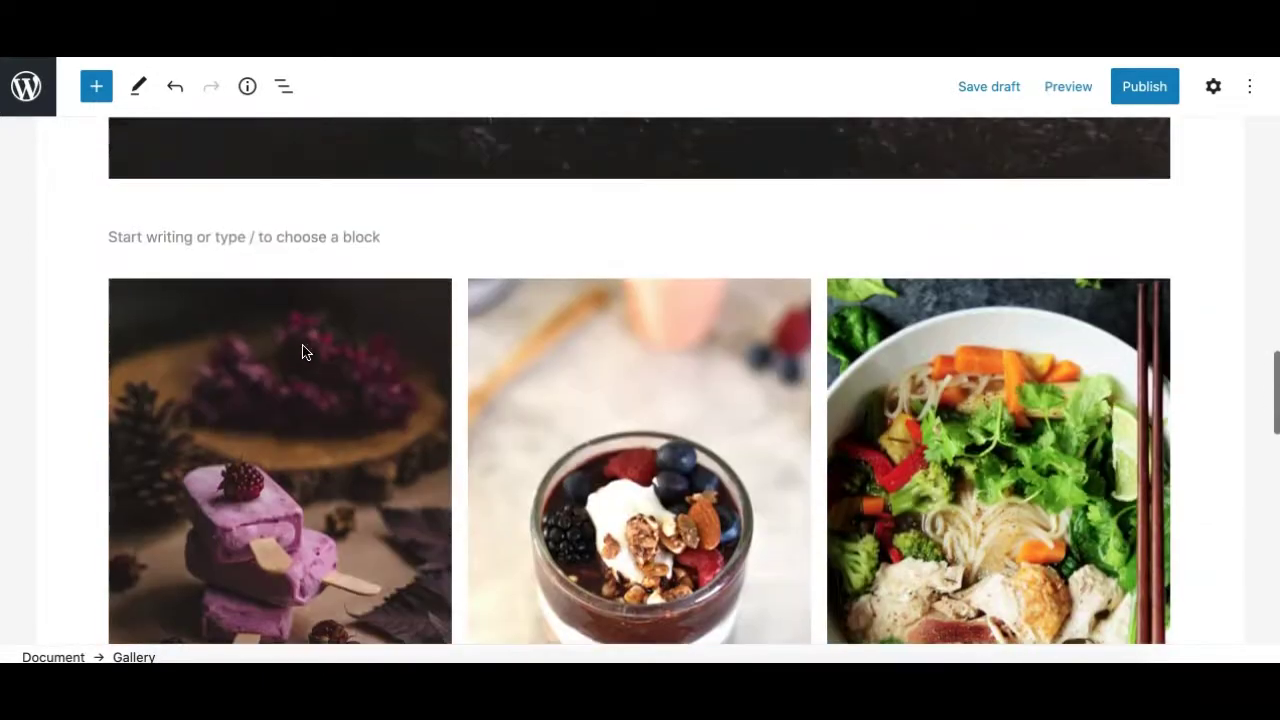
pyautogui.click(291, 346)
pyautogui.scroll(-1, 334, 443)
pyautogui.click(655, 375)
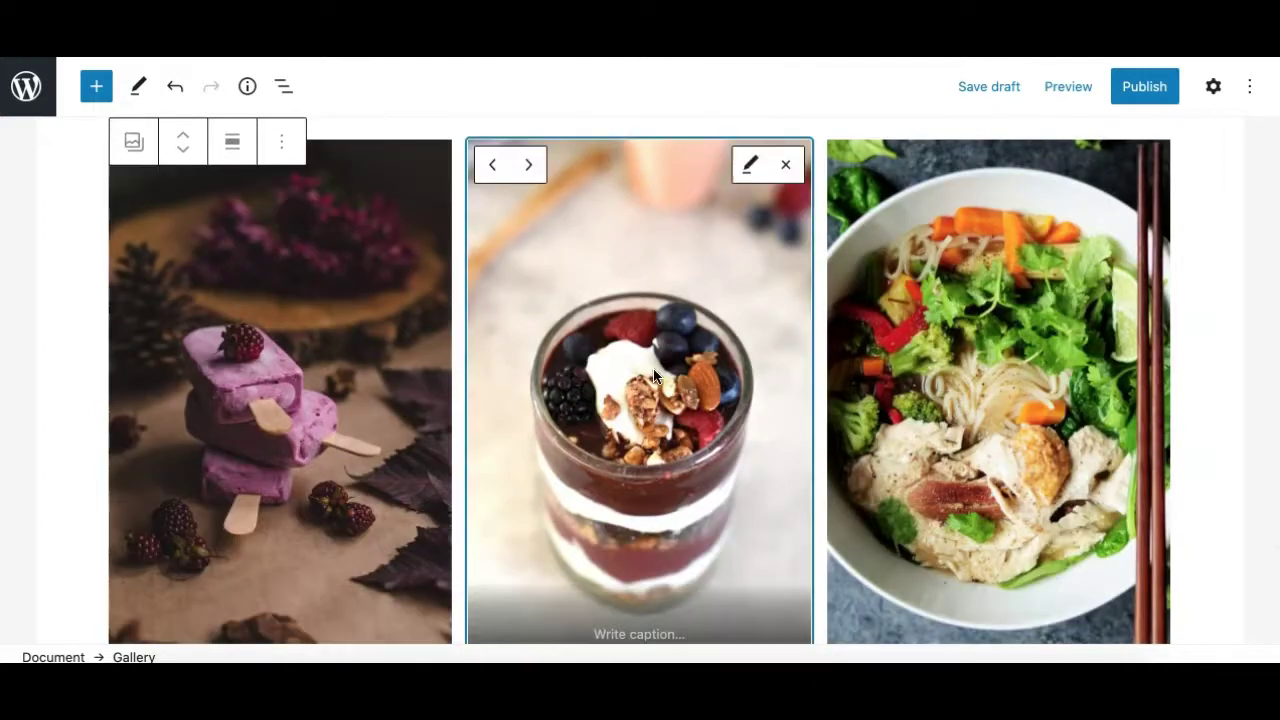
pyautogui.click(953, 340)
pyautogui.click(640, 345)
pyautogui.click(369, 323)
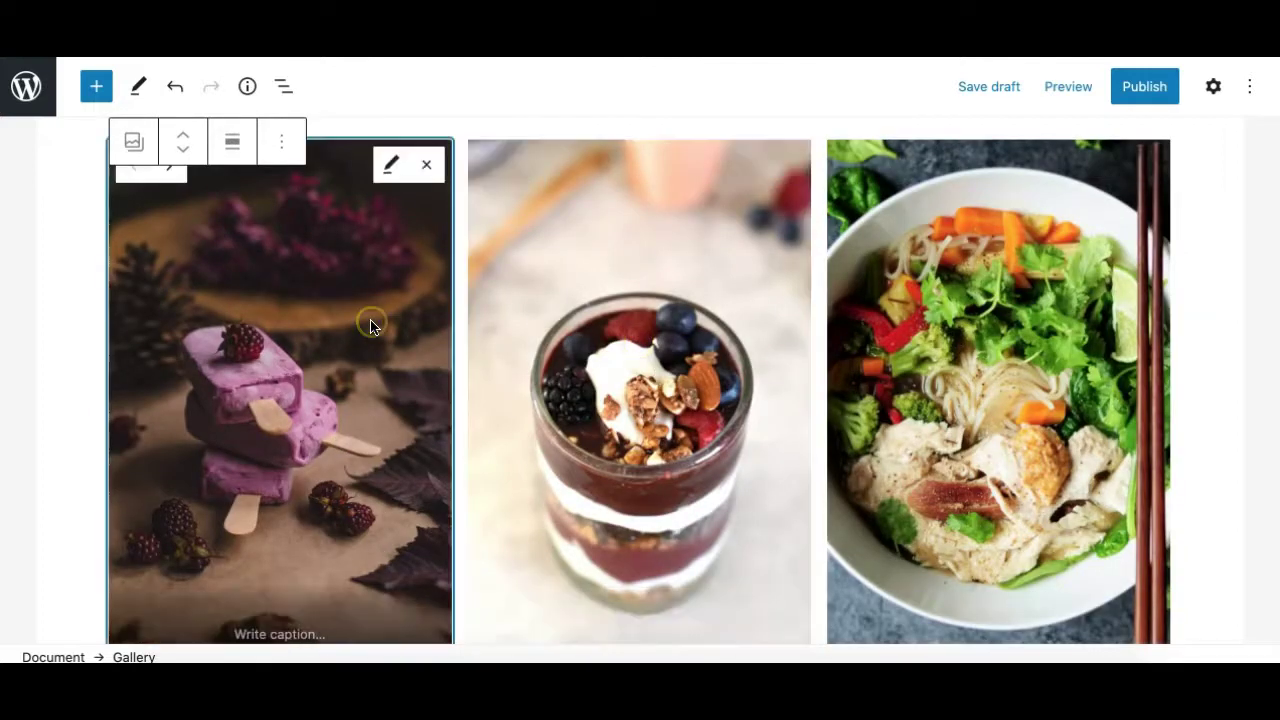
pyautogui.scroll(1, 370, 327)
pyautogui.click(651, 368)
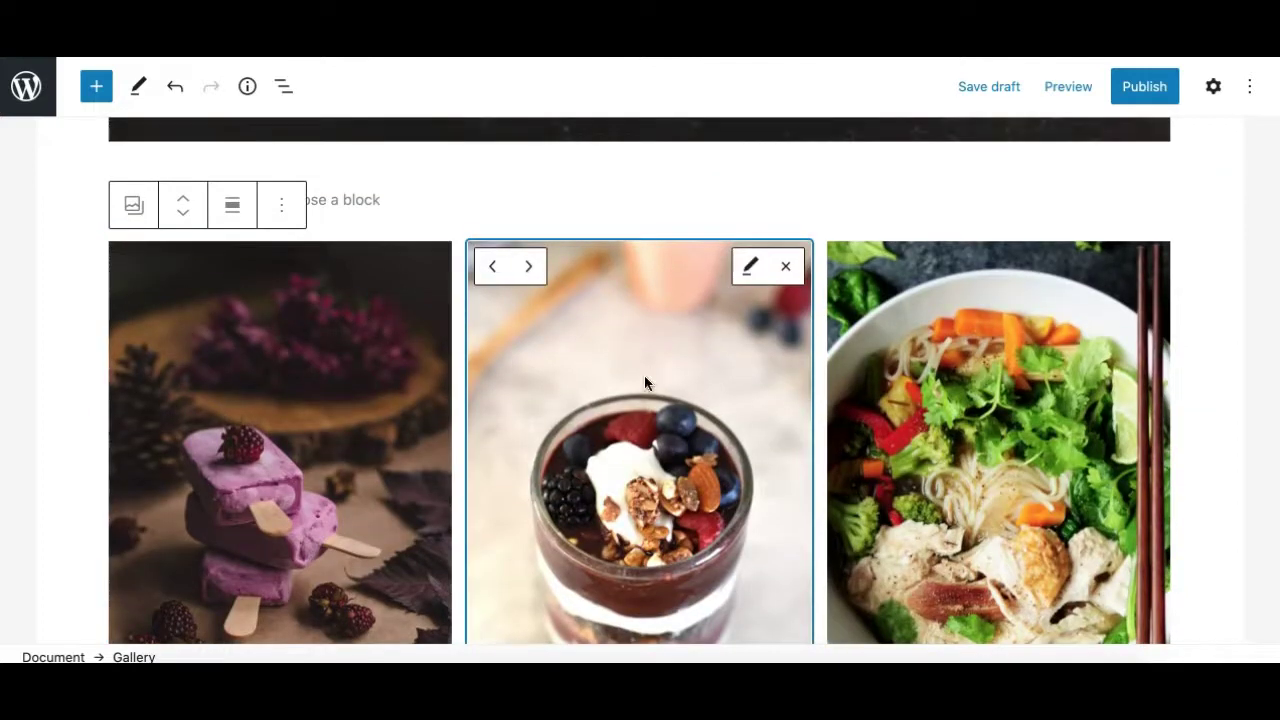
pyautogui.scroll(-1, 621, 421)
pyautogui.scroll(1, 602, 315)
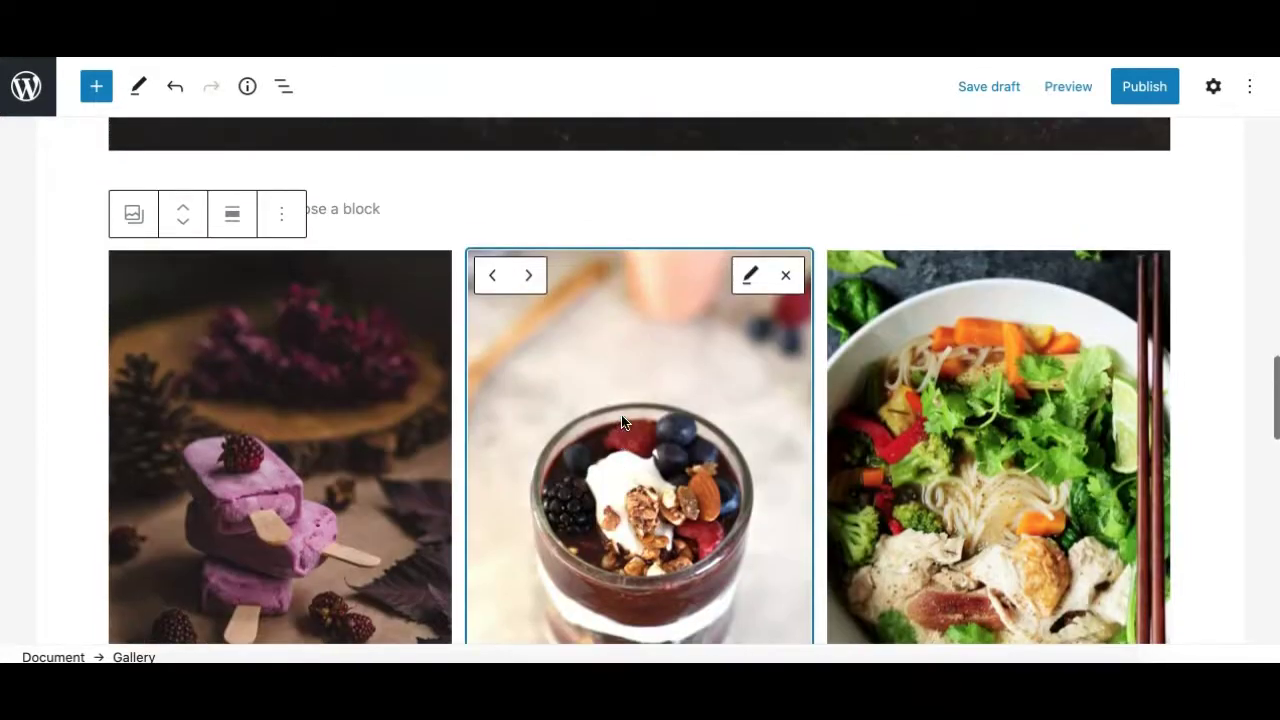
pyautogui.scroll(-2, 637, 487)
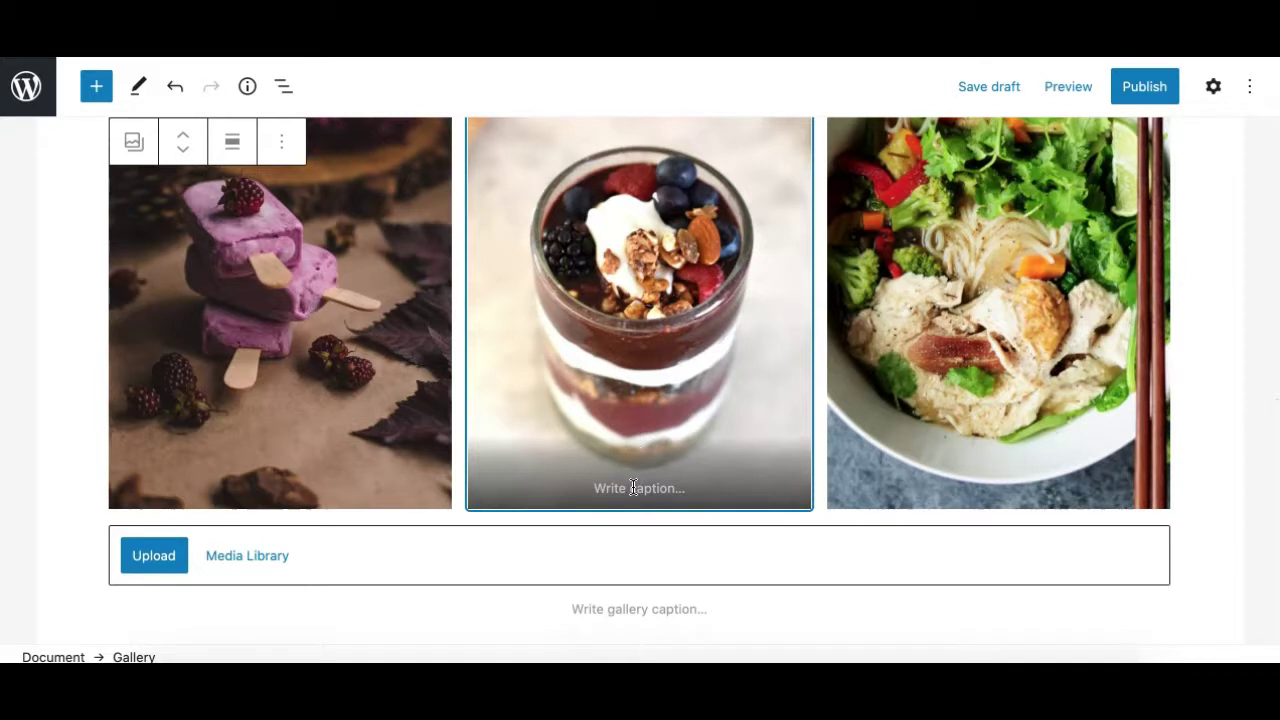
pyautogui.scroll(2, 608, 269)
pyautogui.scroll(-2, 608, 269)
# Caption the parfait image 'My Caption'
pyautogui.click(621, 501)
pyautogui.write('My Caption')
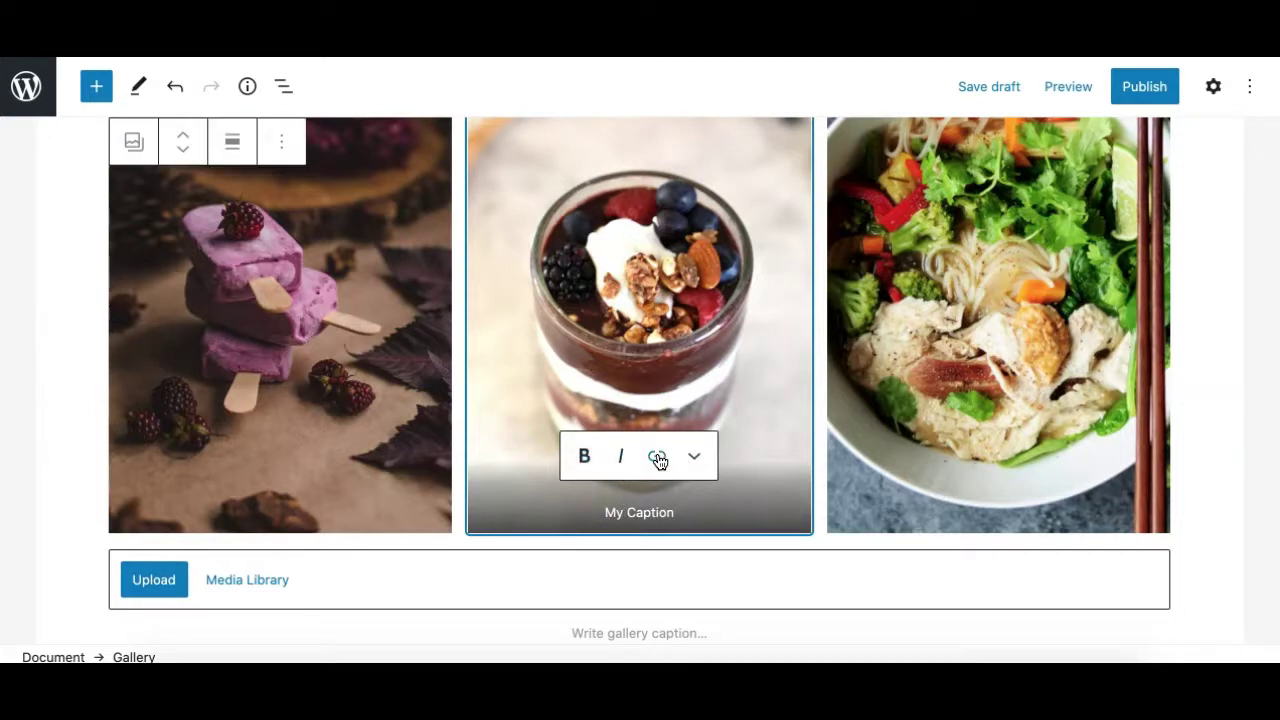
pyautogui.click(694, 456)
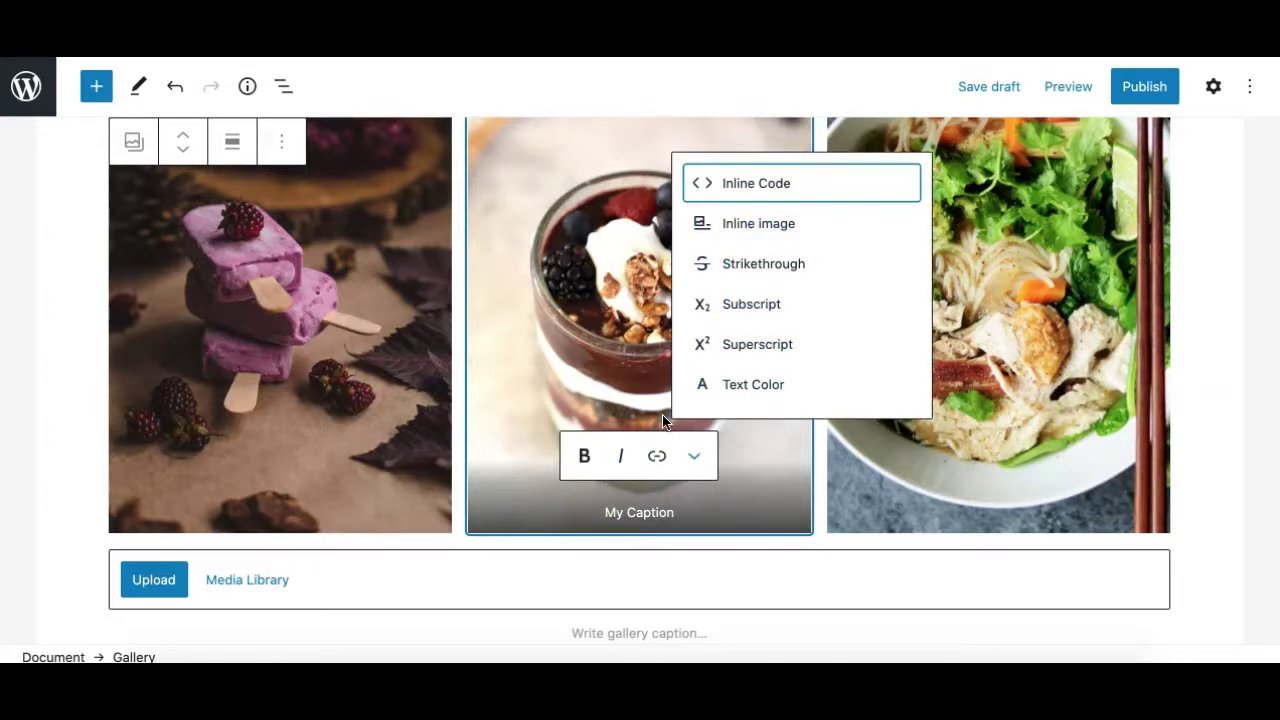
pyautogui.click(482, 406)
# Caption the popsicle image 'ndjksn dkj'
pyautogui.click(348, 489)
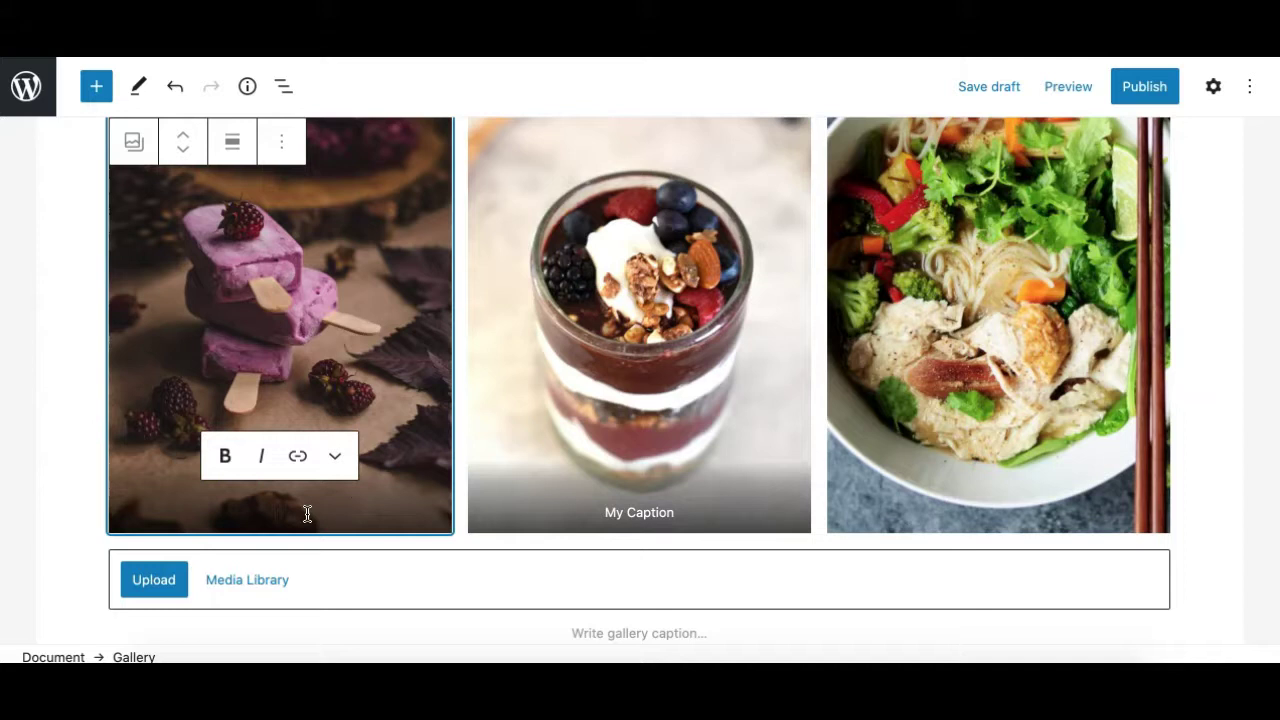
pyautogui.write('ndjksn dkj')
pyautogui.scroll(2, 566, 330)
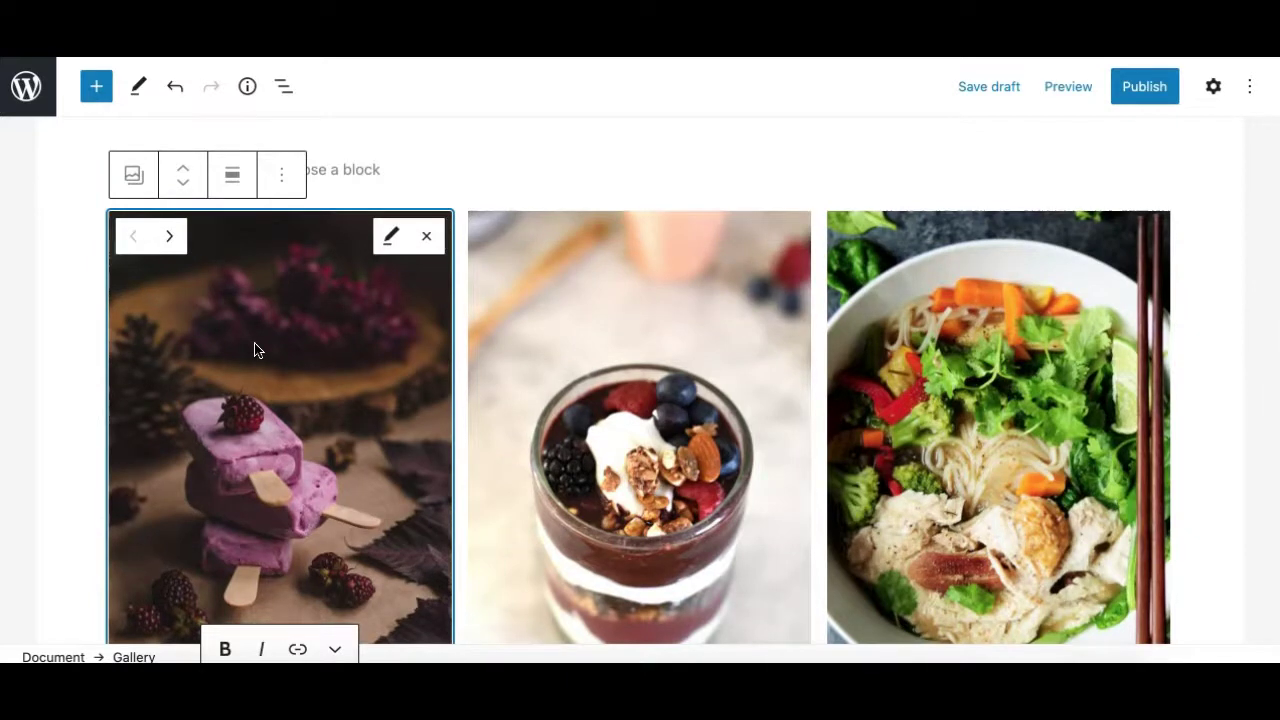
pyautogui.click(255, 349)
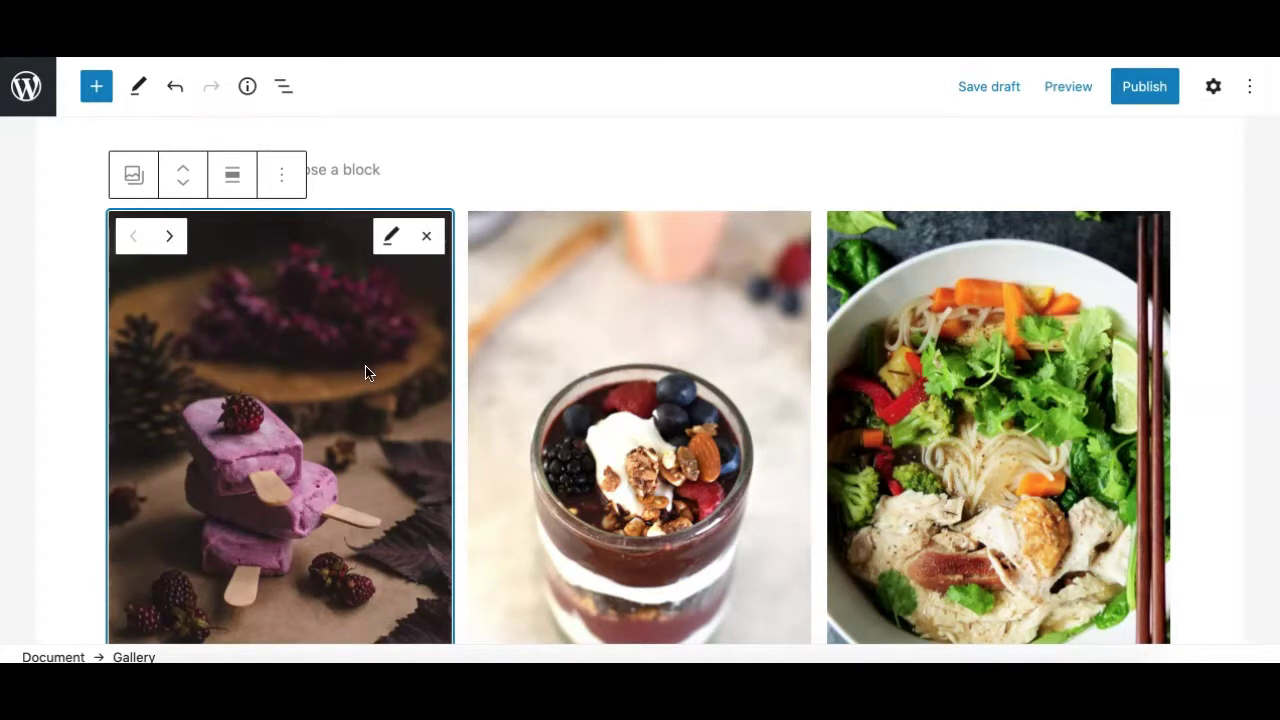
pyautogui.scroll(-2, 437, 466)
pyautogui.scroll(2, 437, 466)
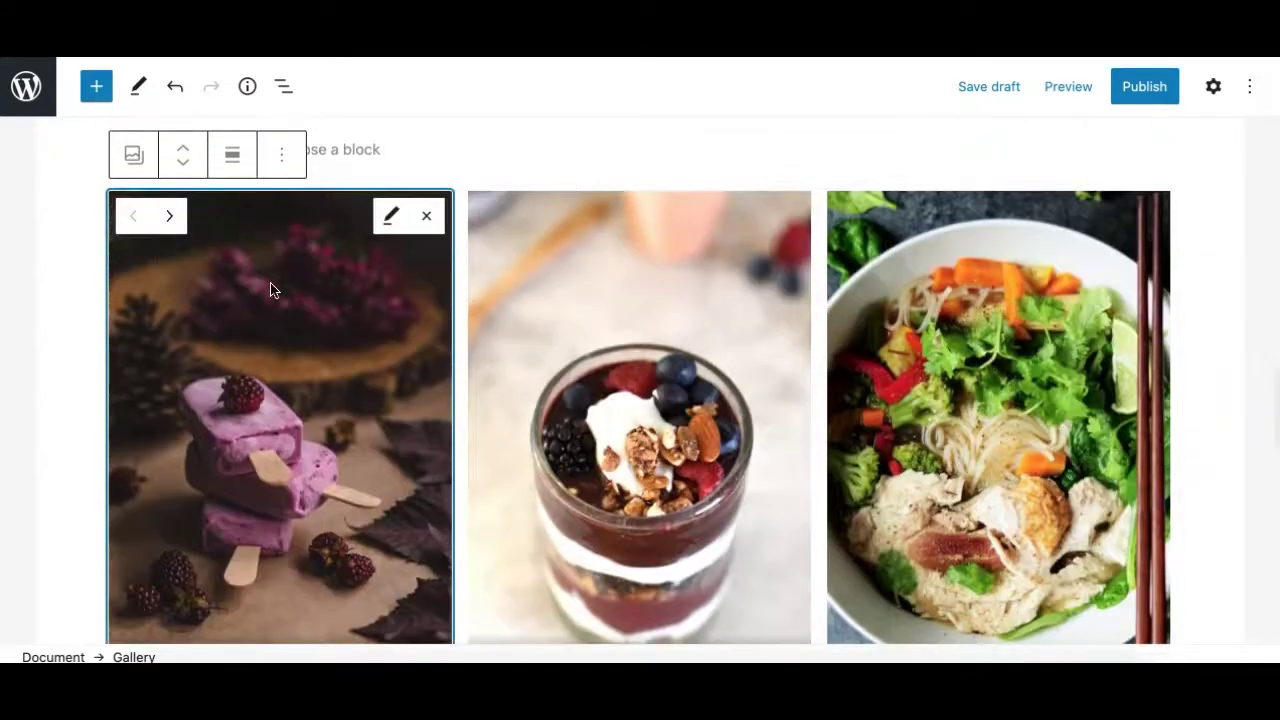
pyautogui.click(167, 218)
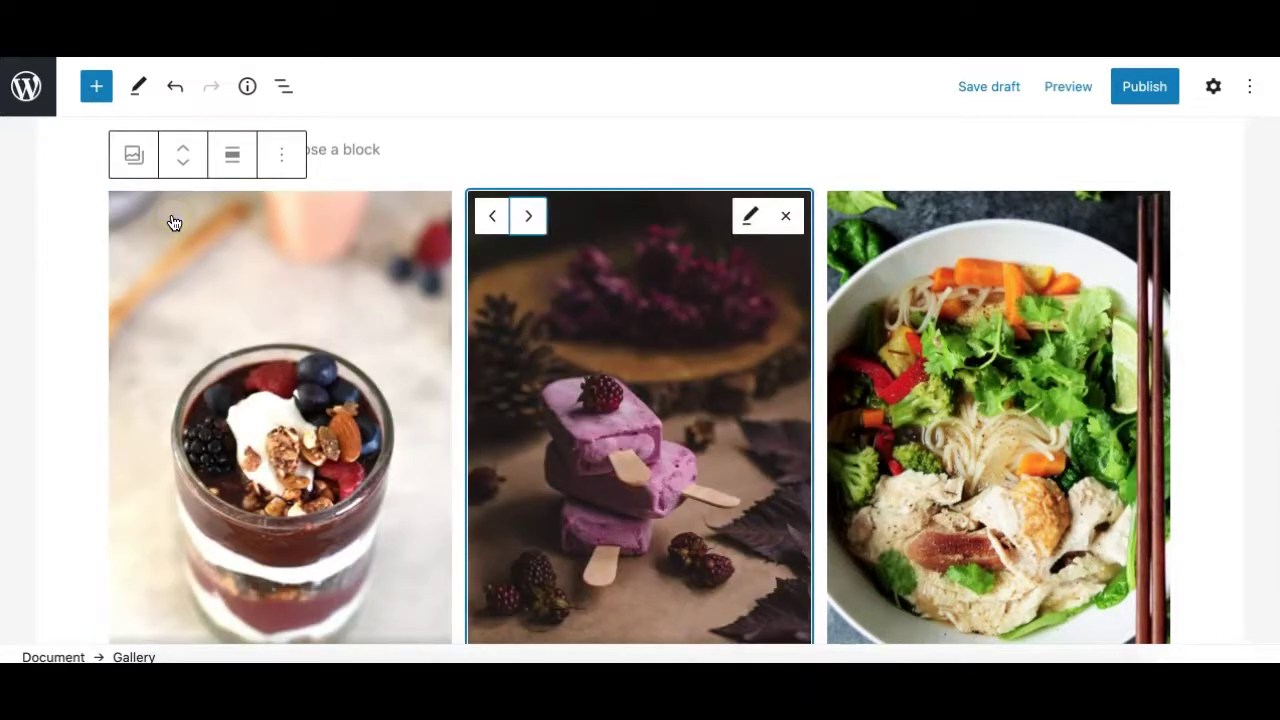
pyautogui.click(529, 219)
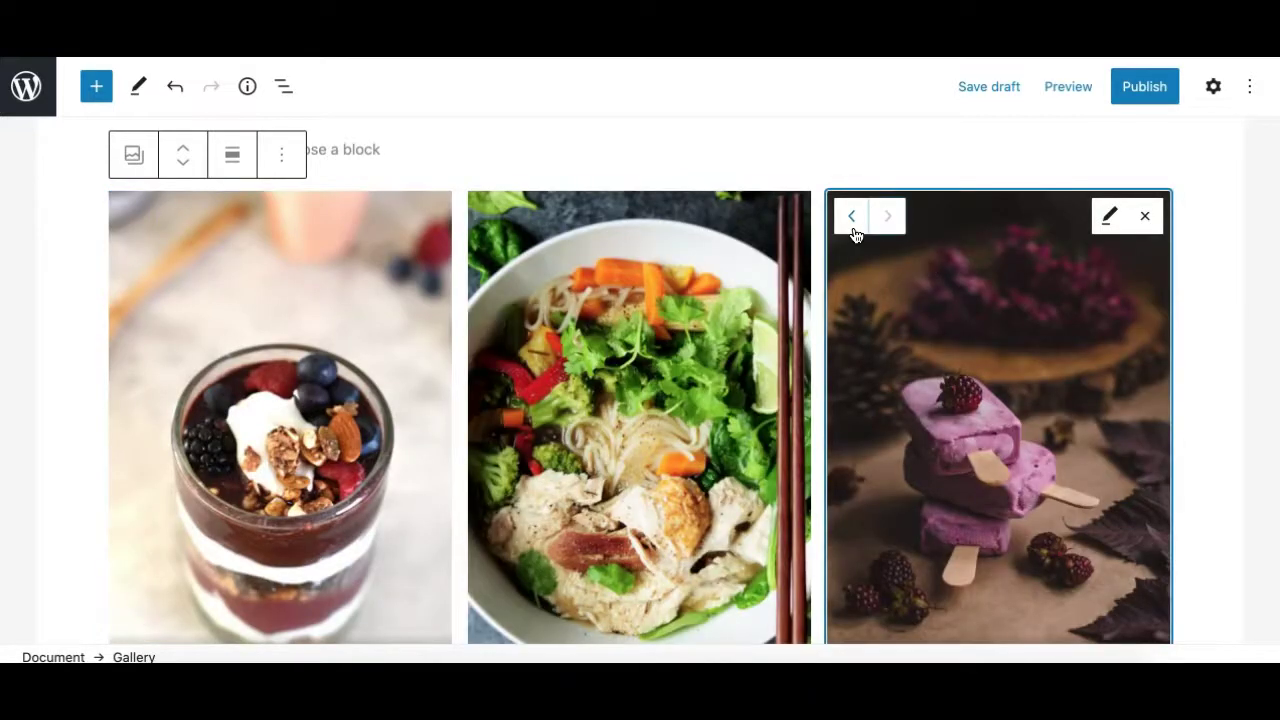
pyautogui.click(856, 234)
pyautogui.click(506, 231)
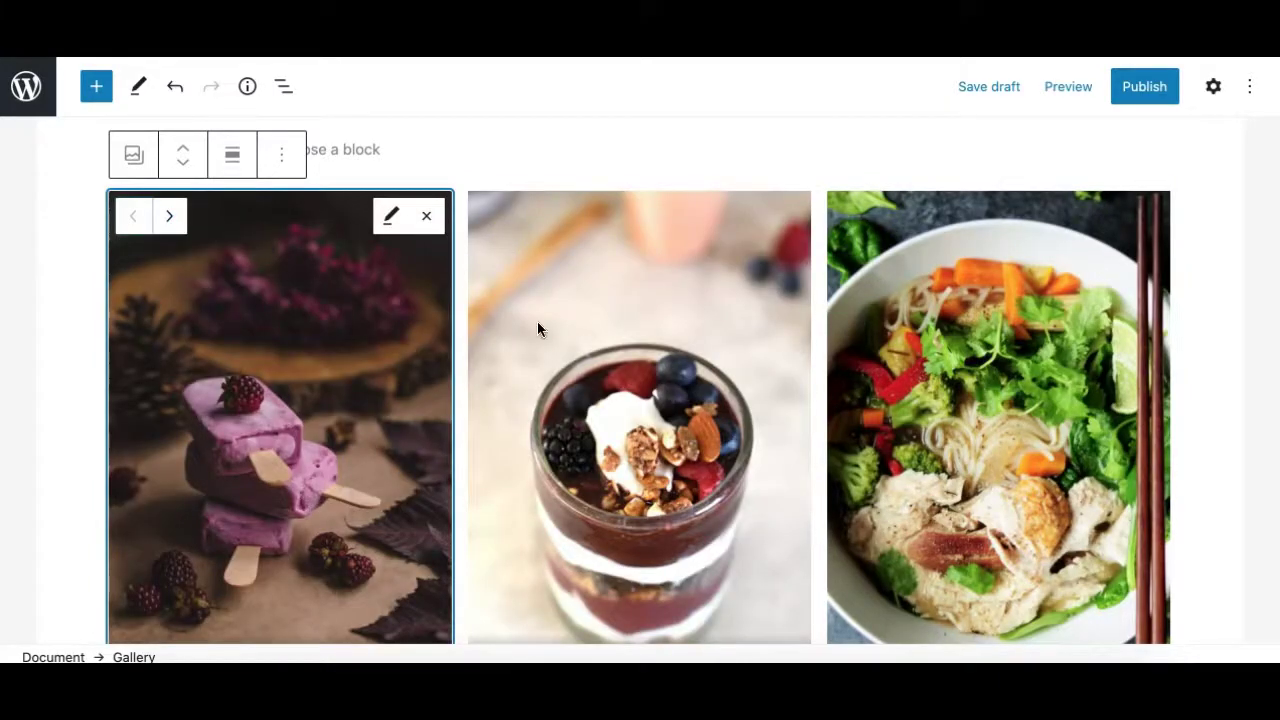
pyautogui.click(170, 217)
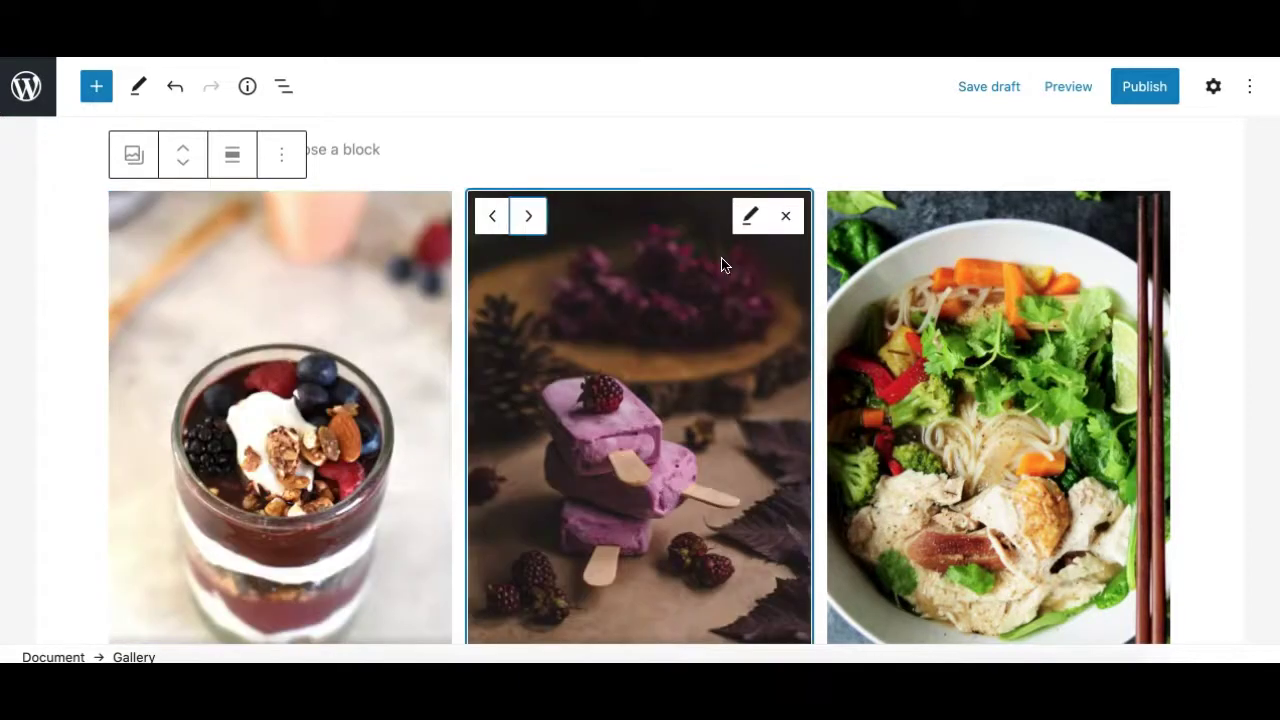
pyautogui.click(529, 216)
pyautogui.click(850, 216)
pyautogui.click(490, 216)
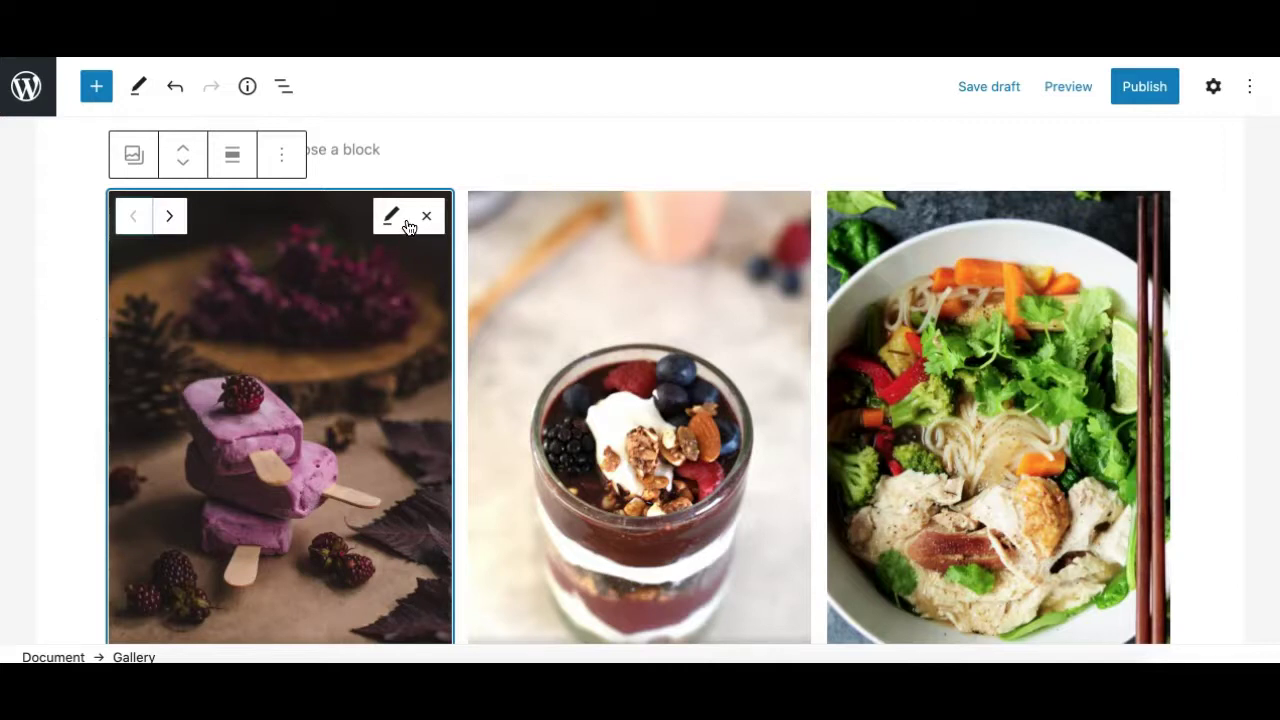
# Remove the parfait image from the gallery and start replacing the popsicle image
pyautogui.click(557, 250)
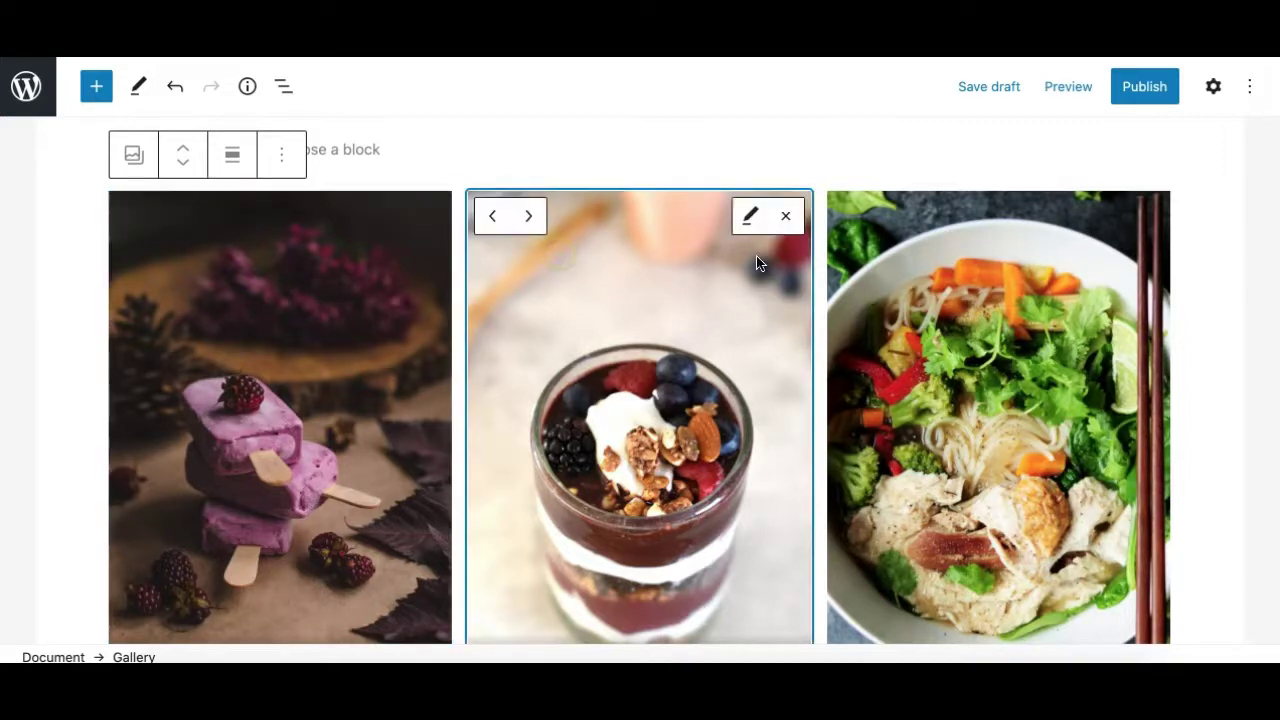
pyautogui.scroll(1, 757, 326)
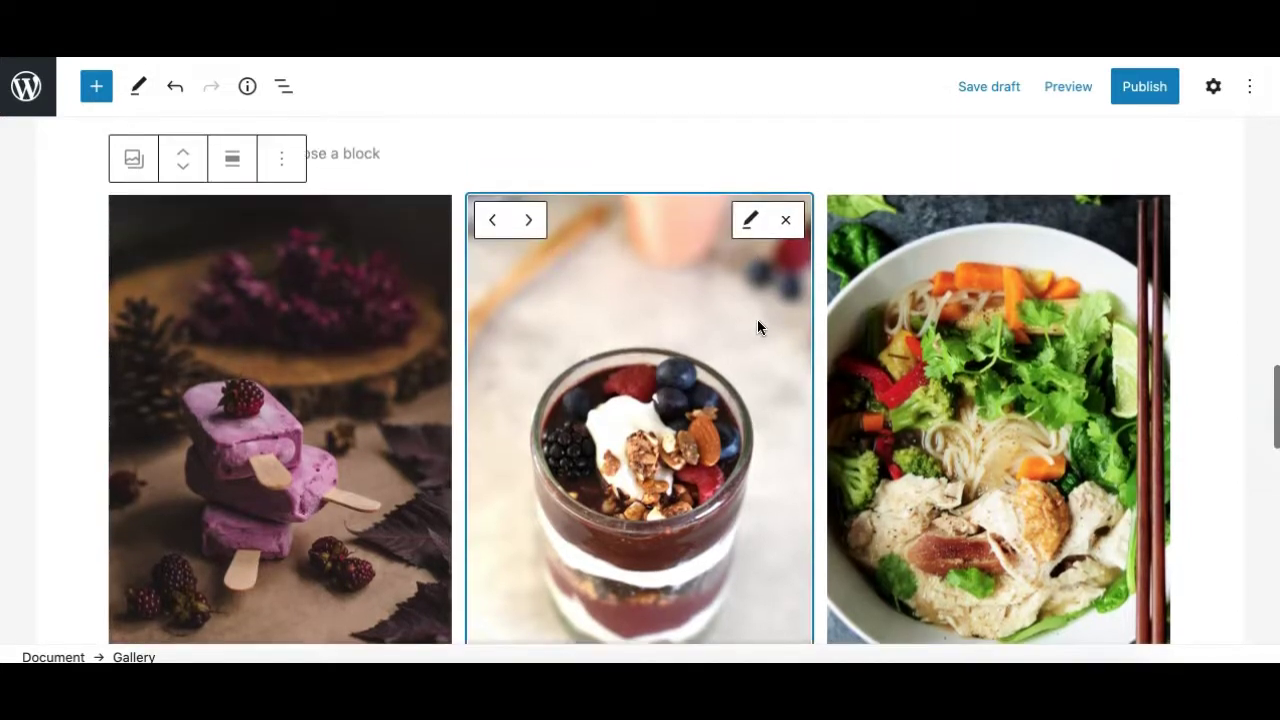
pyautogui.click(788, 222)
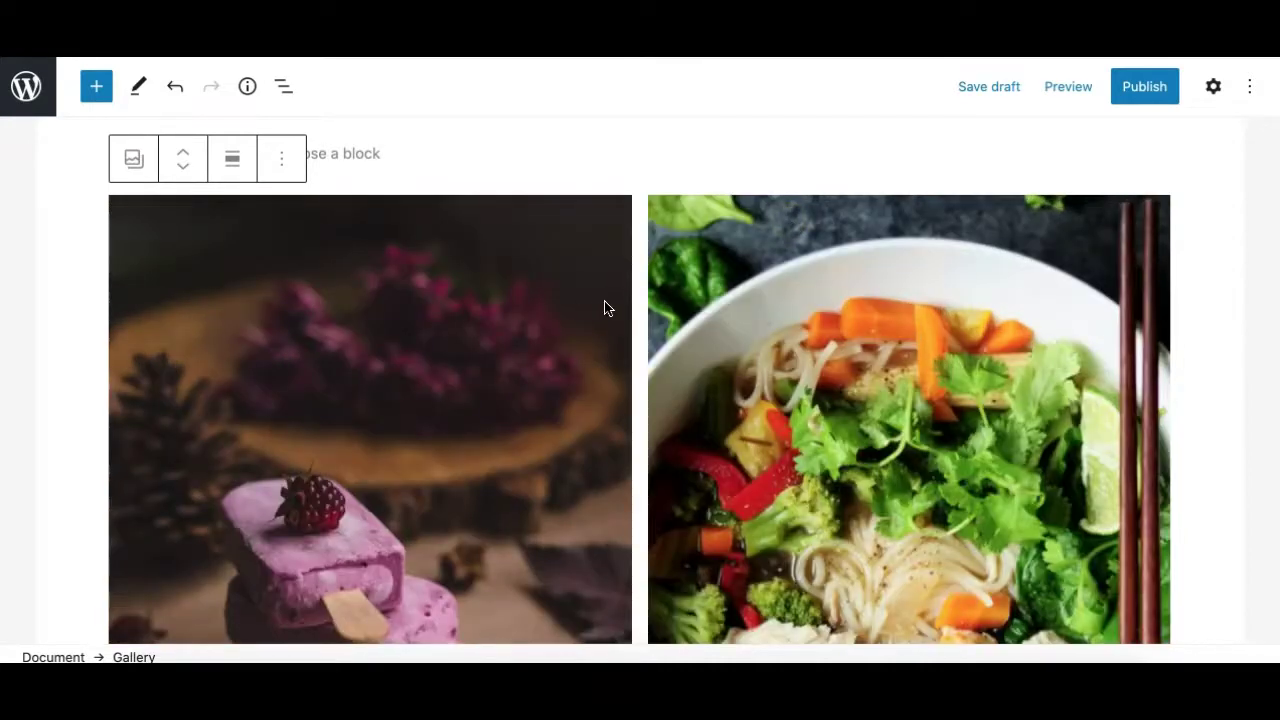
pyautogui.scroll(-1, 659, 360)
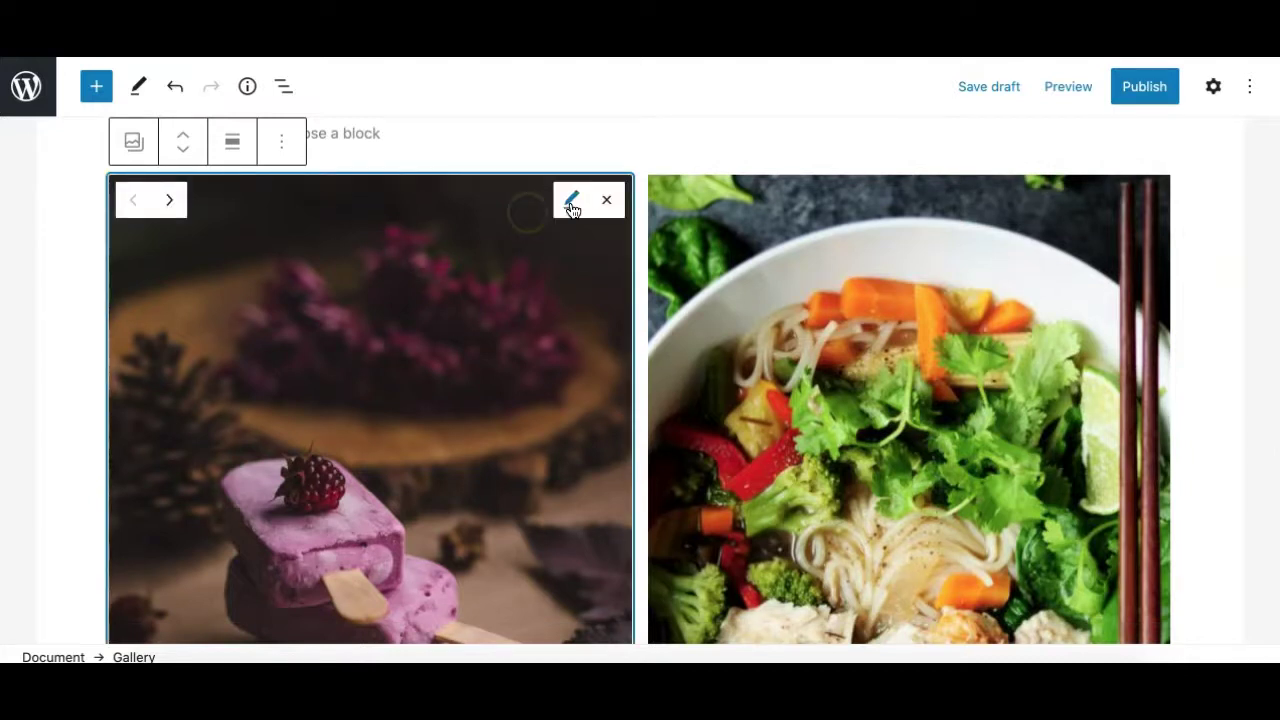
pyautogui.click(572, 205)
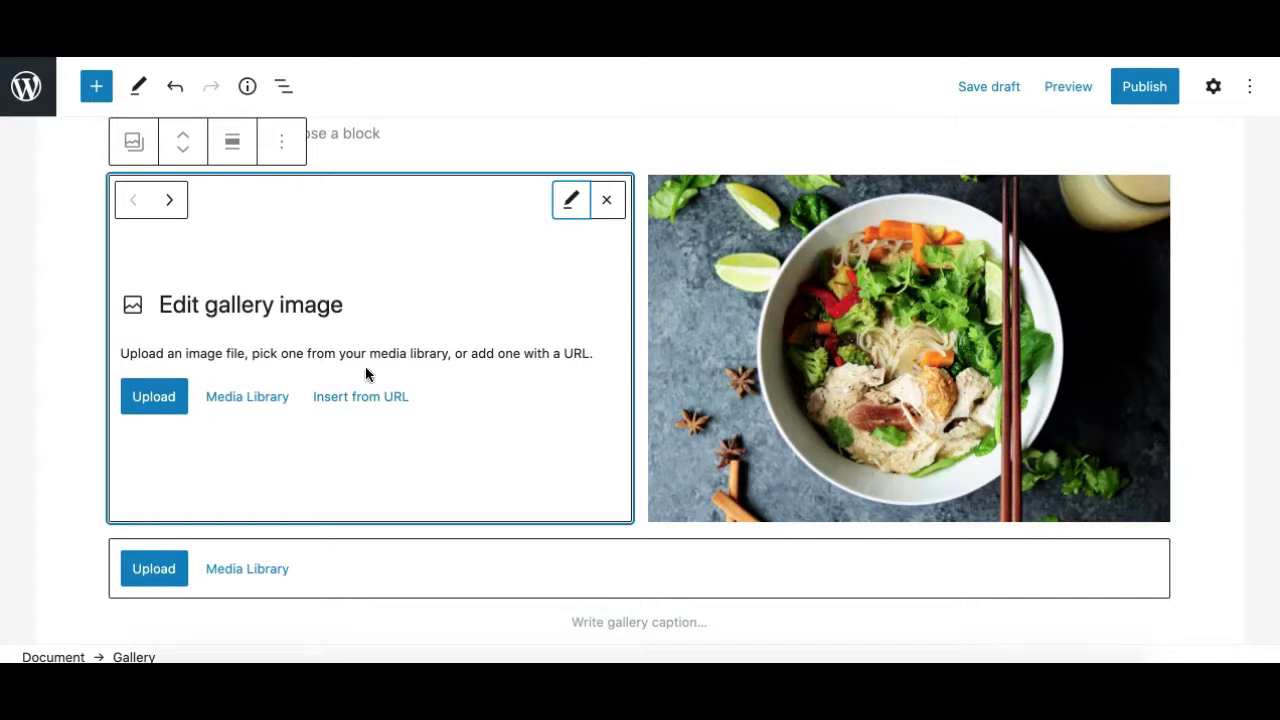
# Swap the popsicle for the snowy frosted-plant photo from the Media Library
pyautogui.click(270, 400)
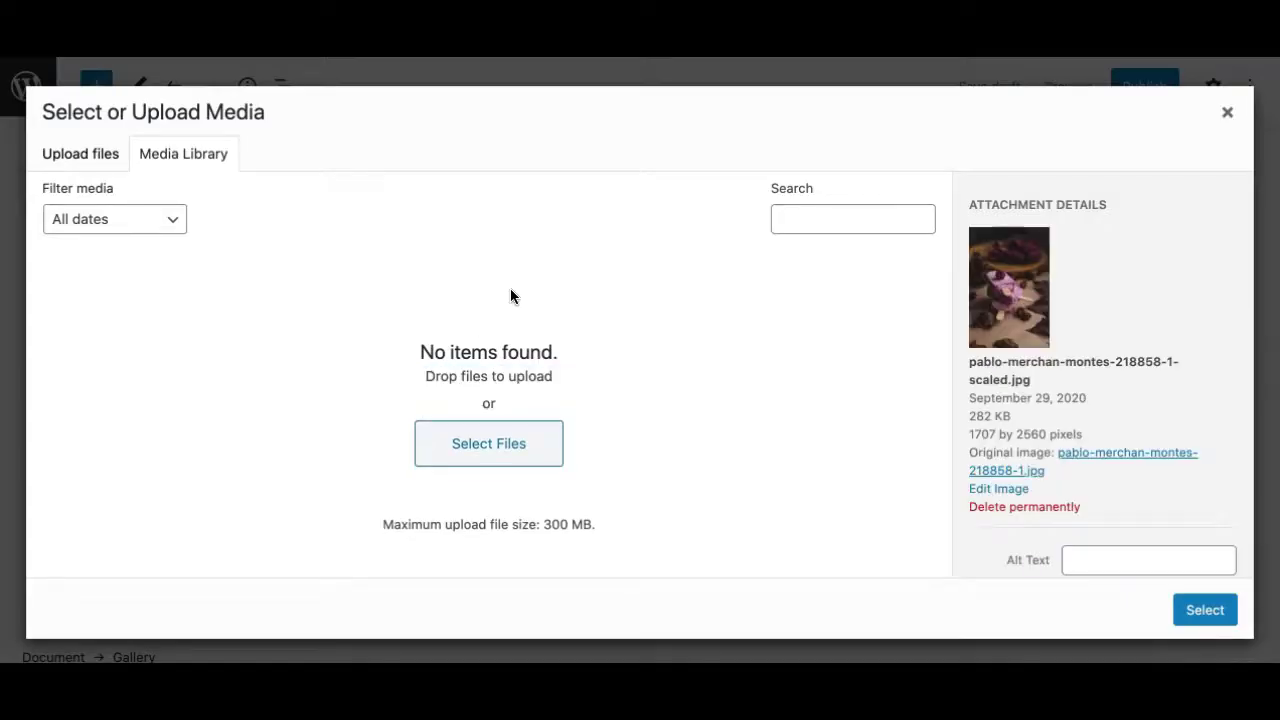
pyautogui.scroll(-5, 385, 462)
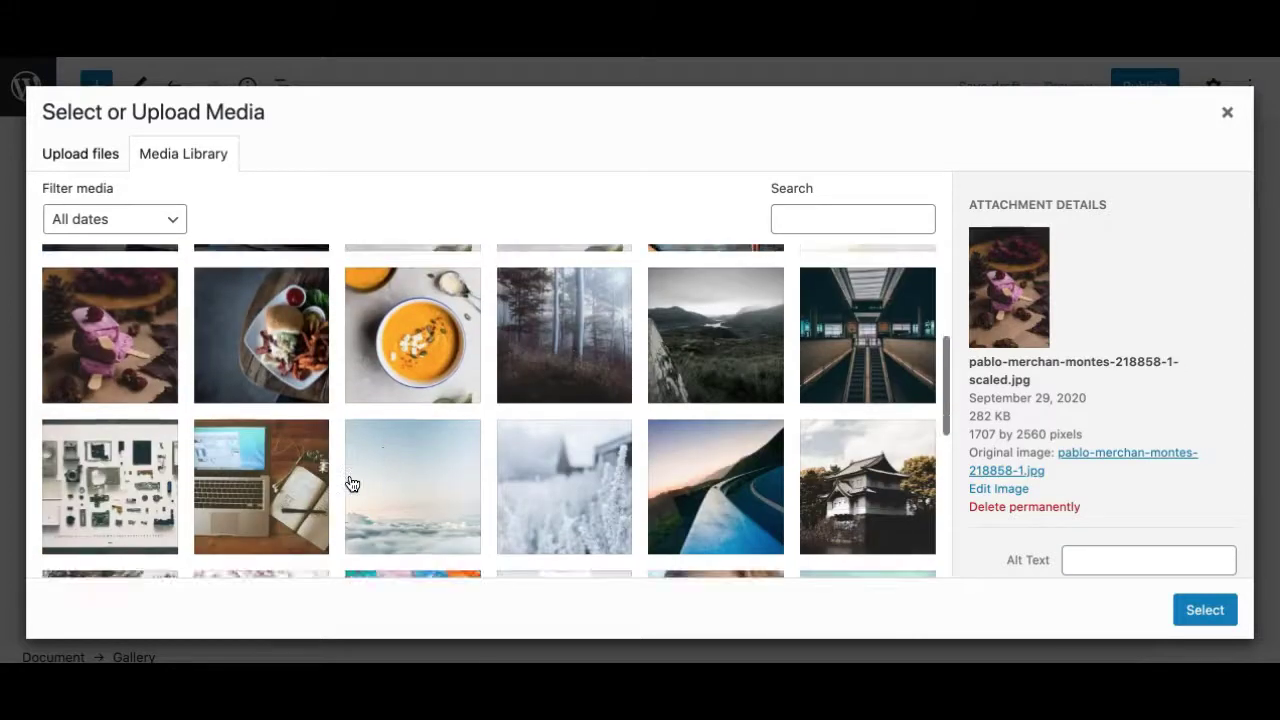
pyautogui.click(624, 460)
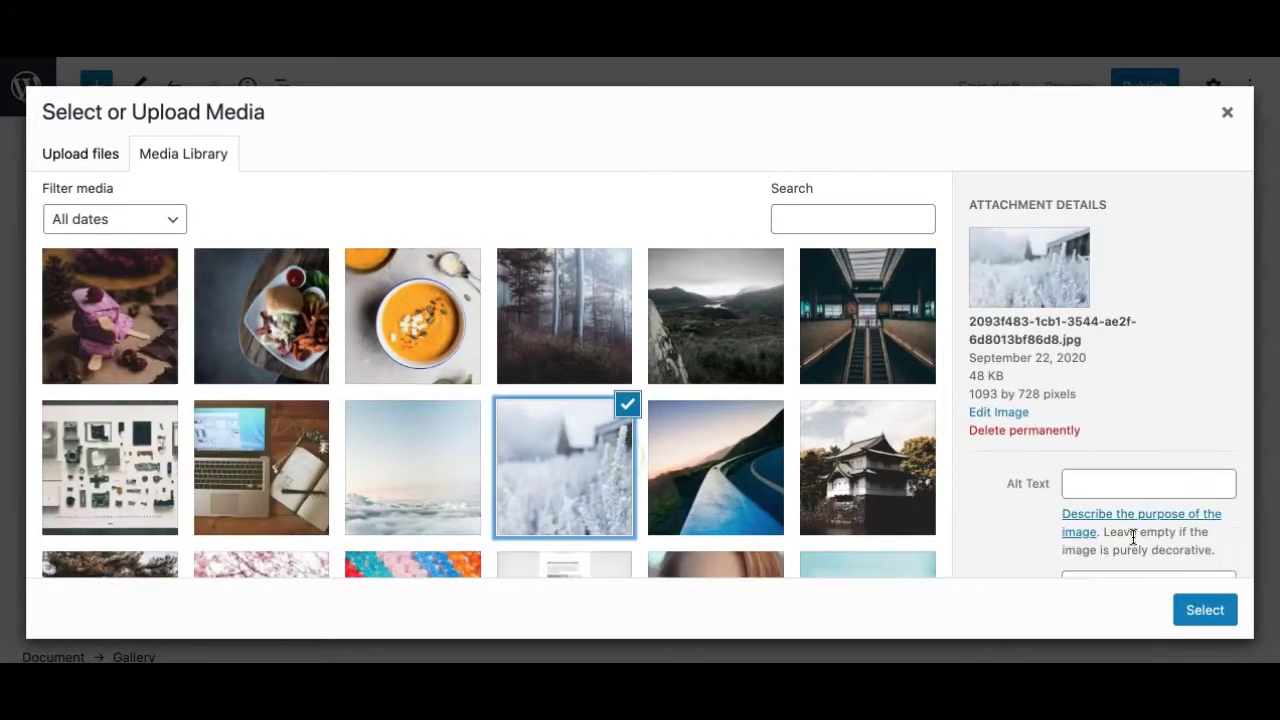
pyautogui.click(1192, 610)
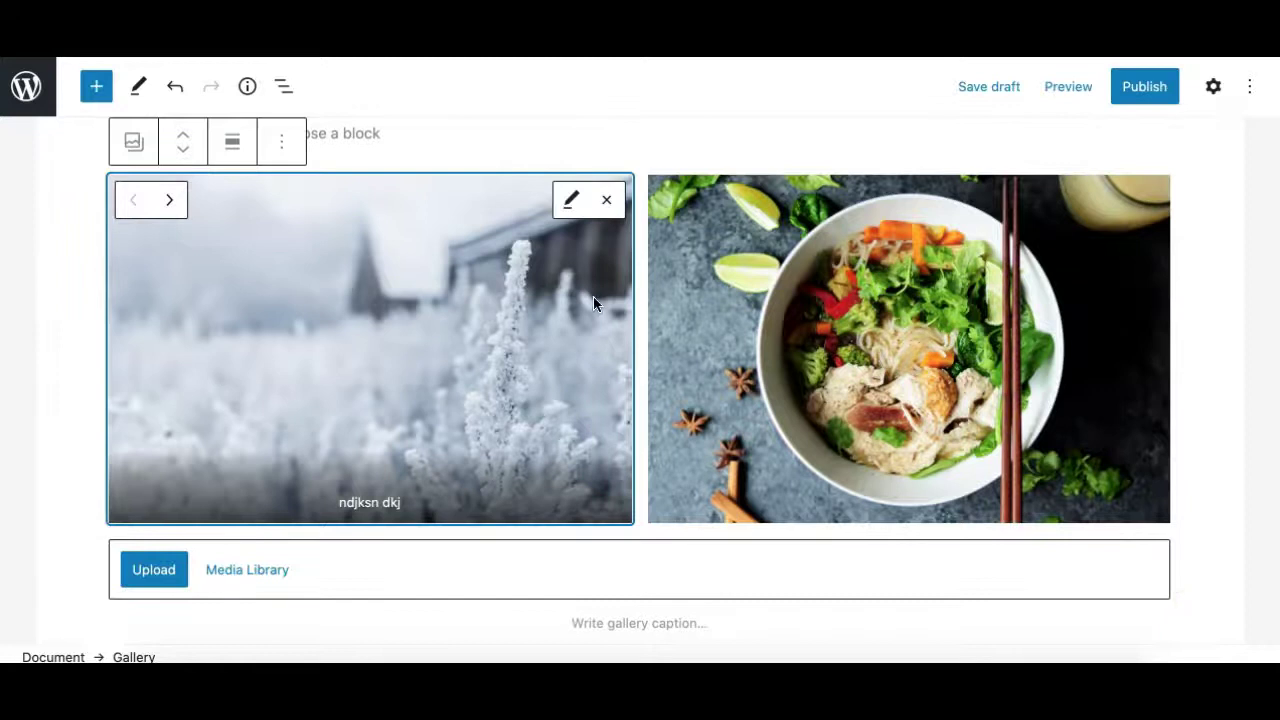
pyautogui.scroll(2, 560, 318)
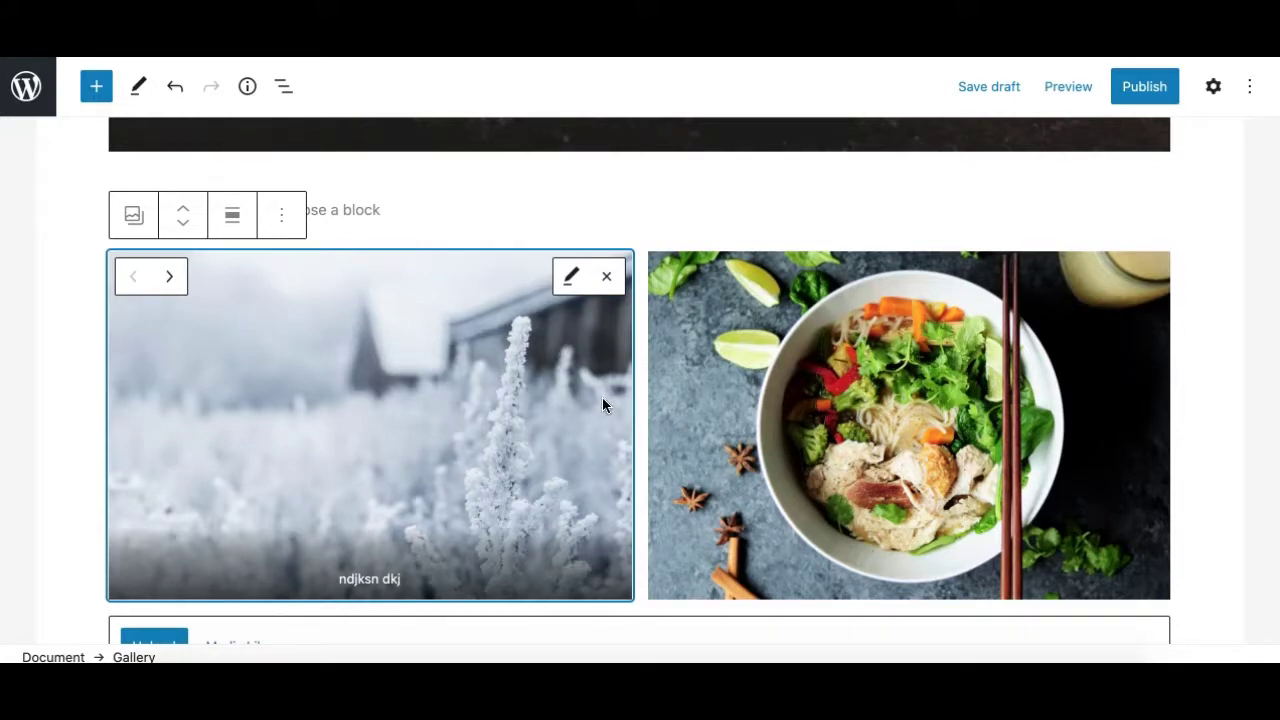
pyautogui.scroll(-4, 659, 405)
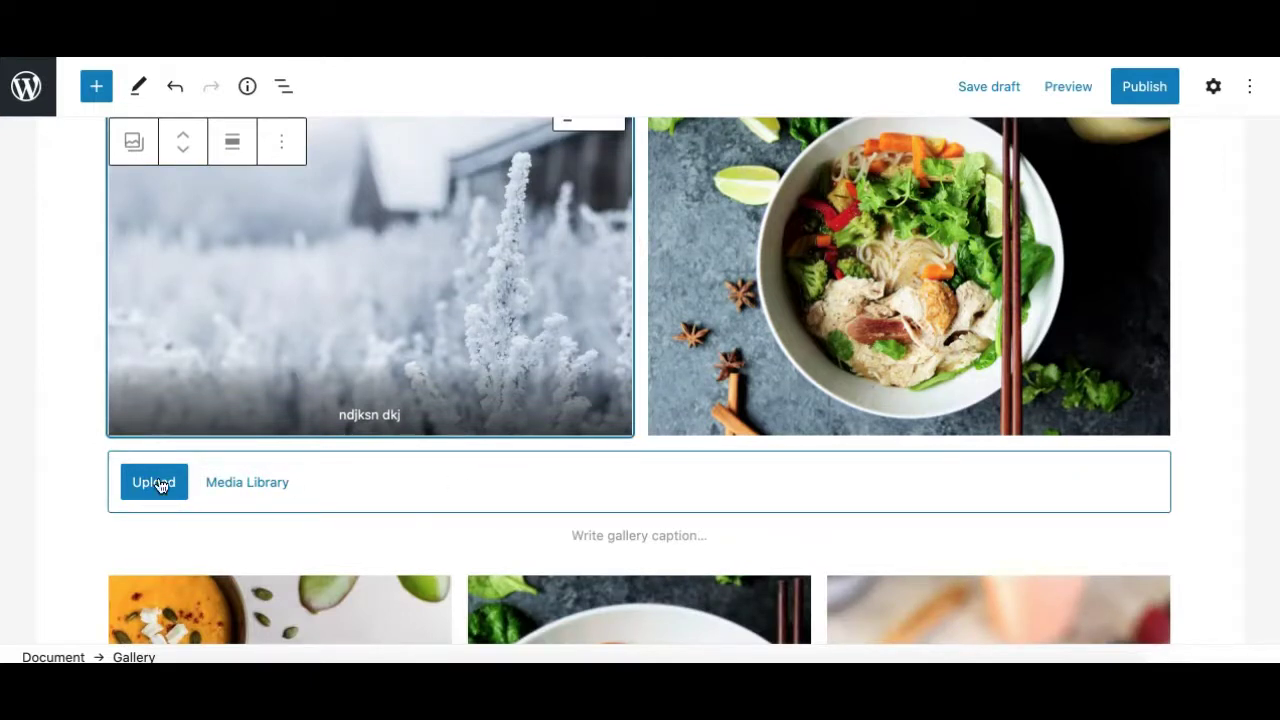
pyautogui.click(231, 488)
pyautogui.scroll(-3, 565, 505)
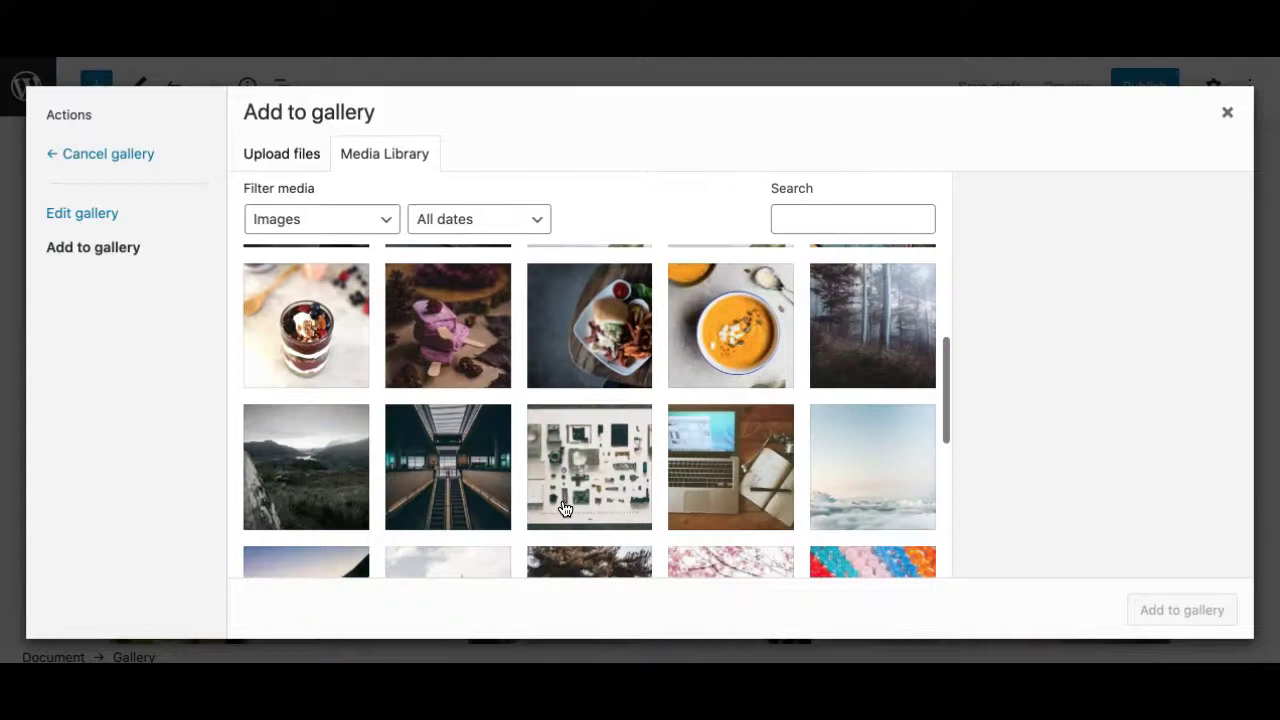
pyautogui.click(440, 478)
pyautogui.click(300, 471)
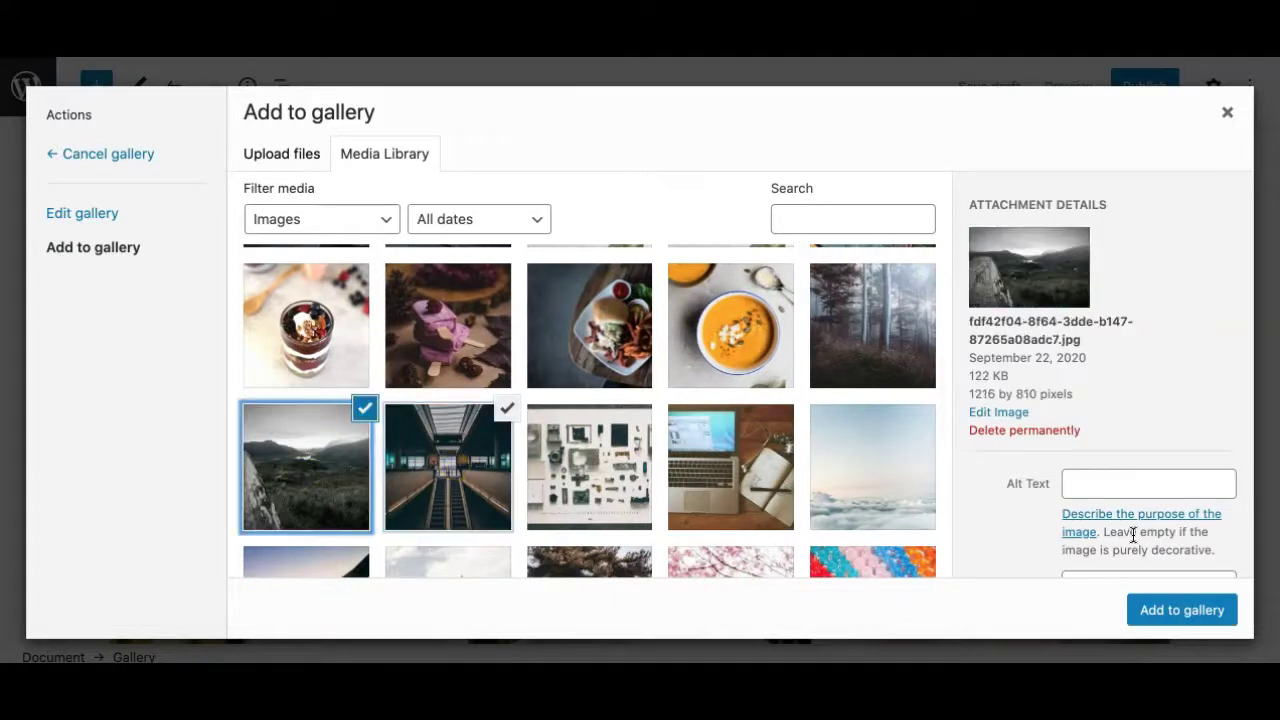
pyautogui.click(1155, 610)
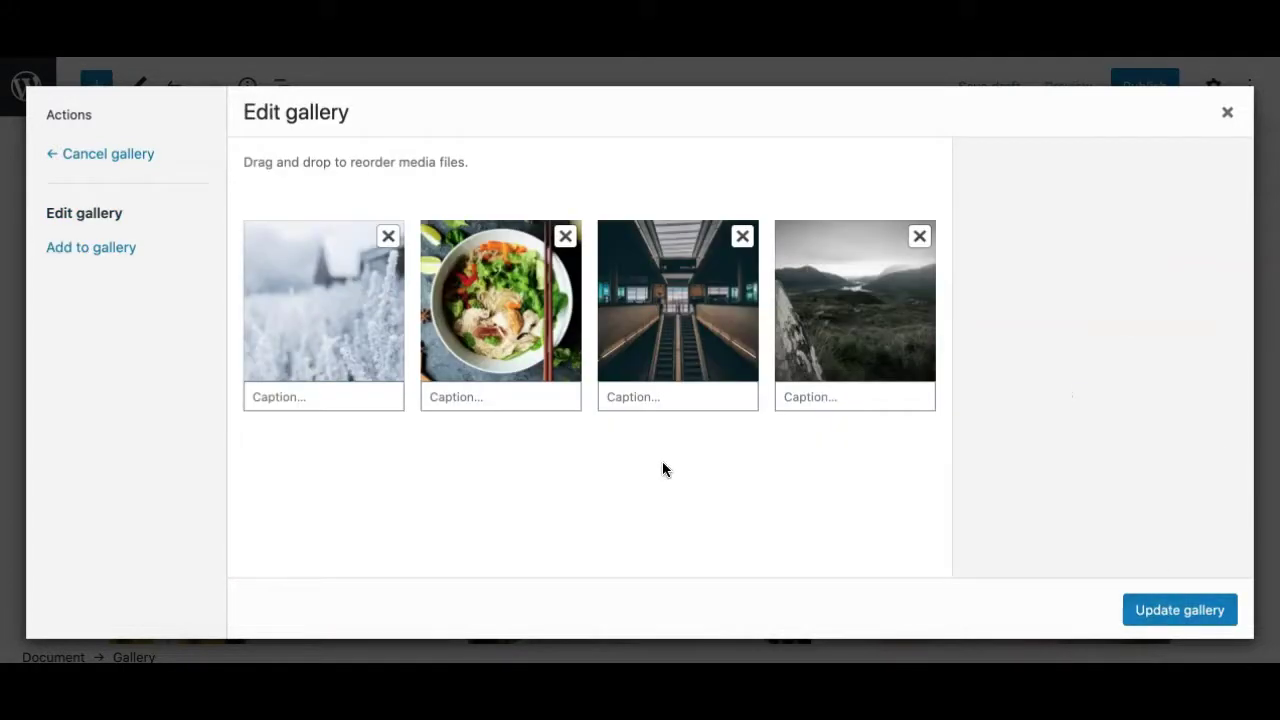
pyautogui.click(1143, 609)
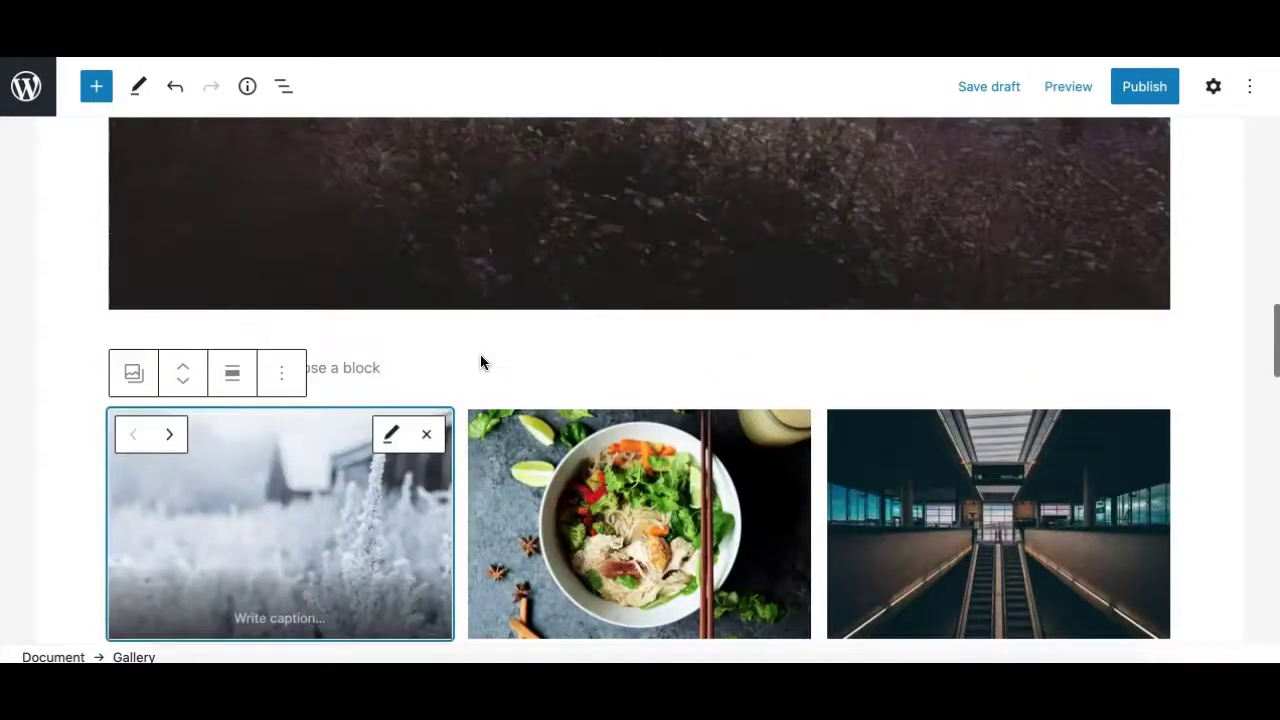
pyautogui.scroll(-3, 557, 494)
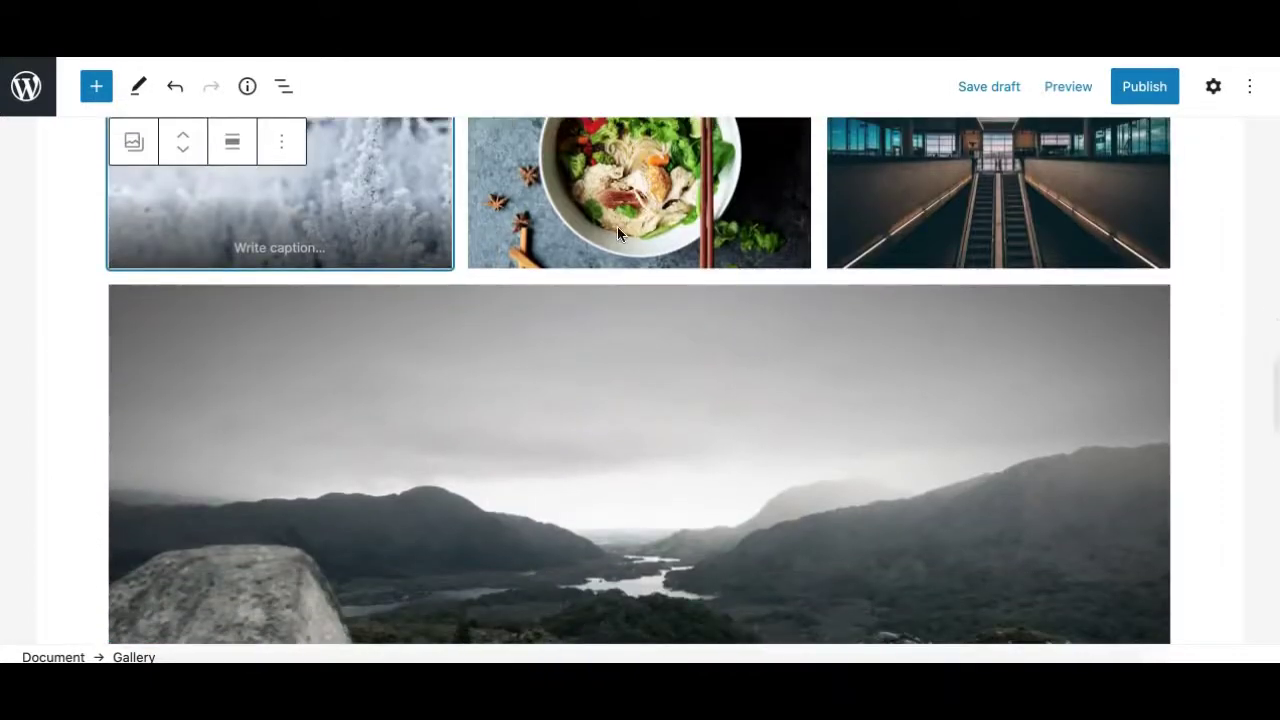
pyautogui.scroll(-3, 857, 509)
pyautogui.scroll(4, 855, 509)
pyautogui.scroll(-7, 855, 509)
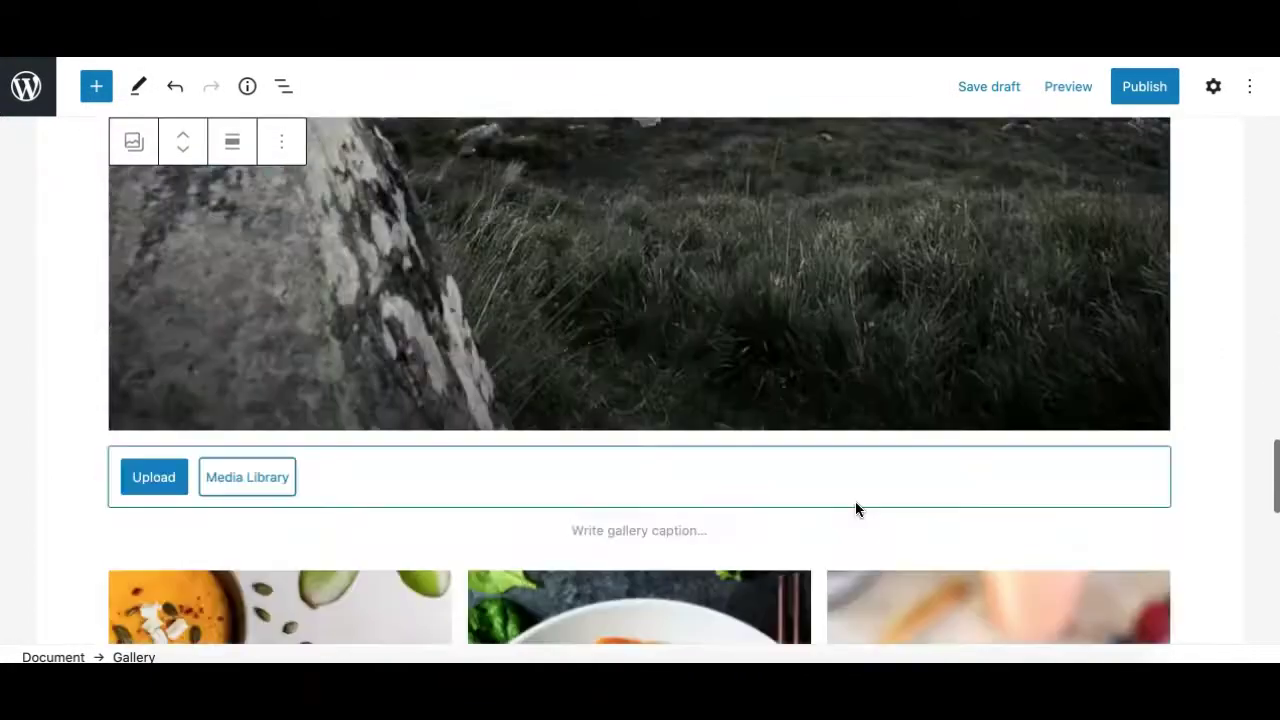
pyautogui.scroll(6, 855, 509)
pyautogui.scroll(2, 855, 509)
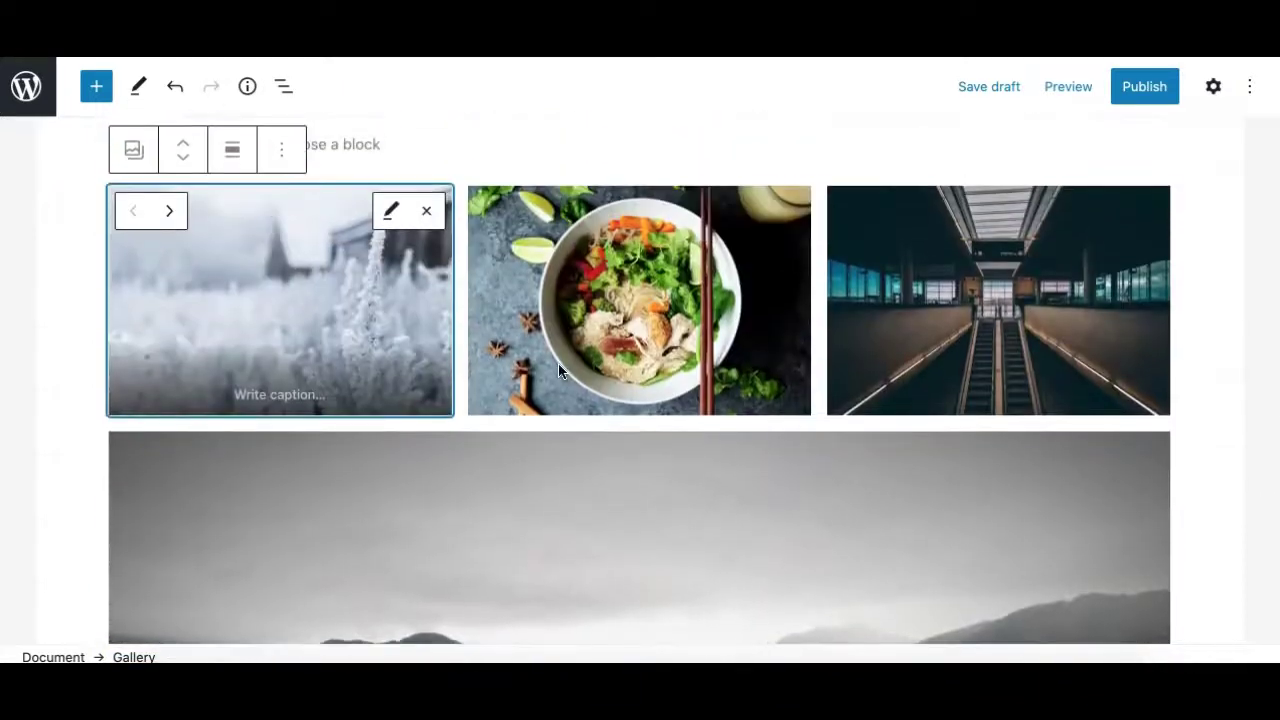
# Open the gallery's block settings, collapse Gallery settings and expand Advanced to the HTML anchor field
pyautogui.click(1212, 88)
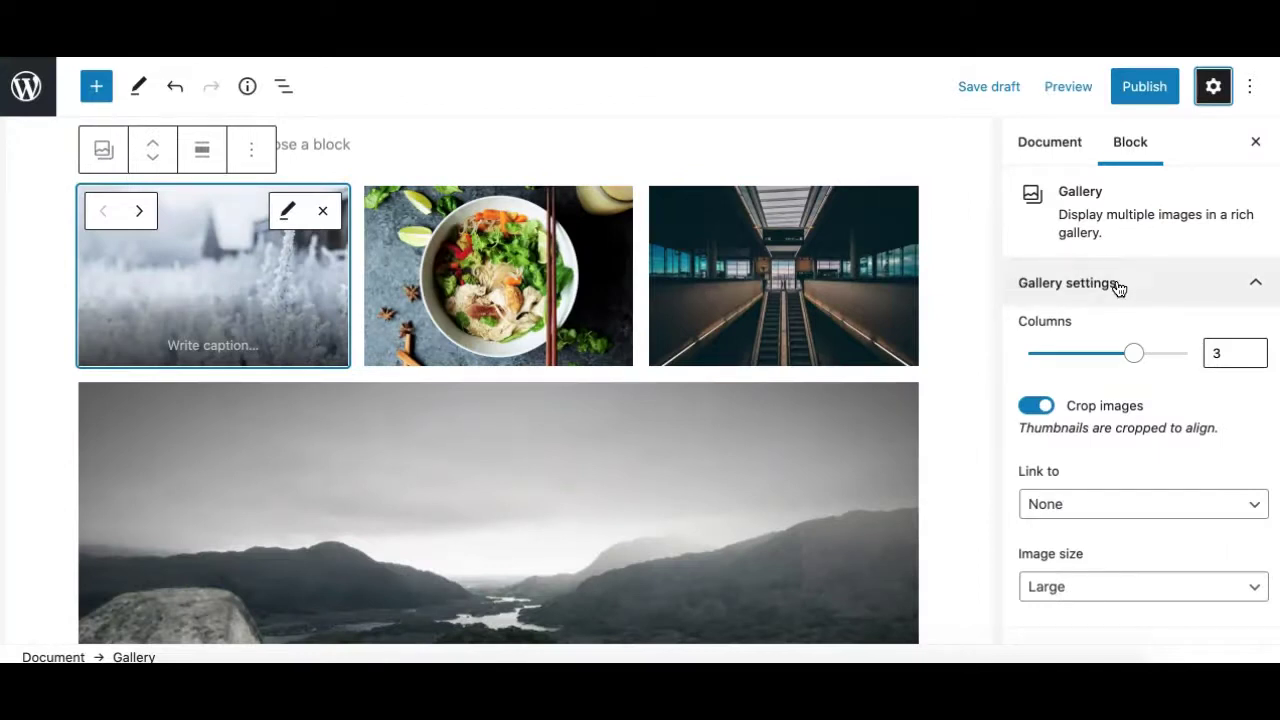
pyautogui.click(1116, 286)
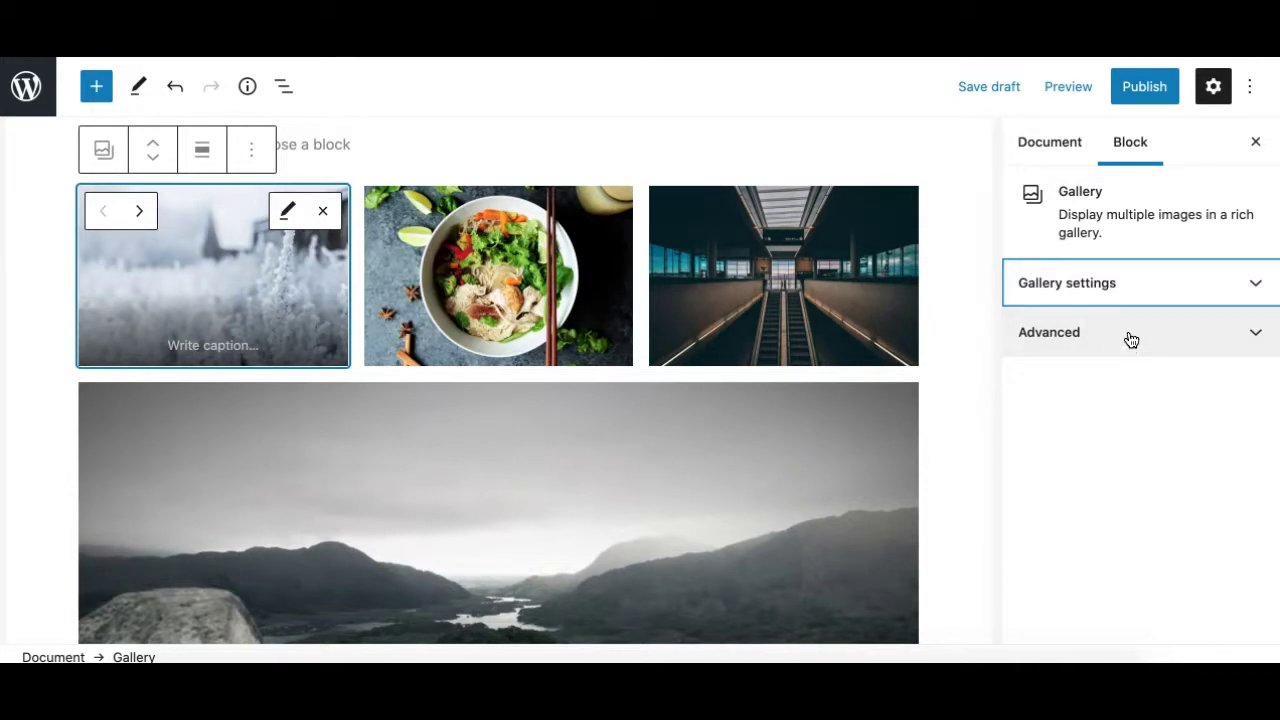
pyautogui.click(1130, 340)
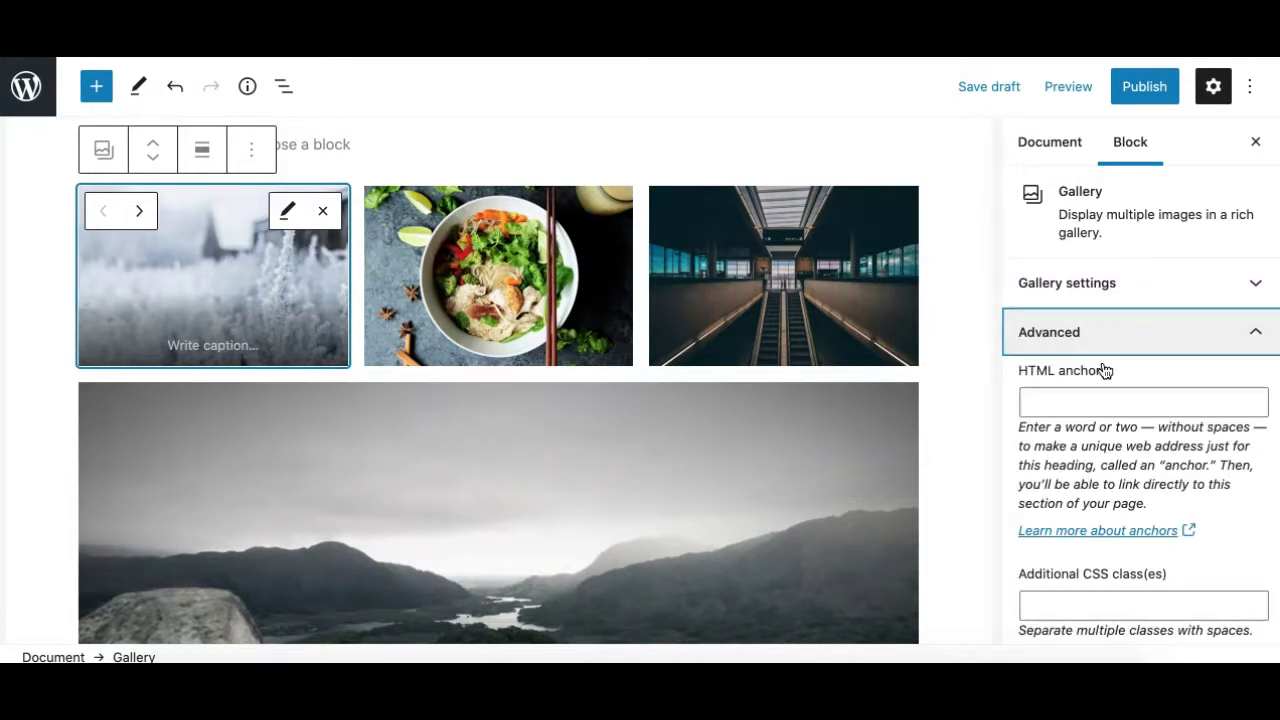
pyautogui.click(1059, 397)
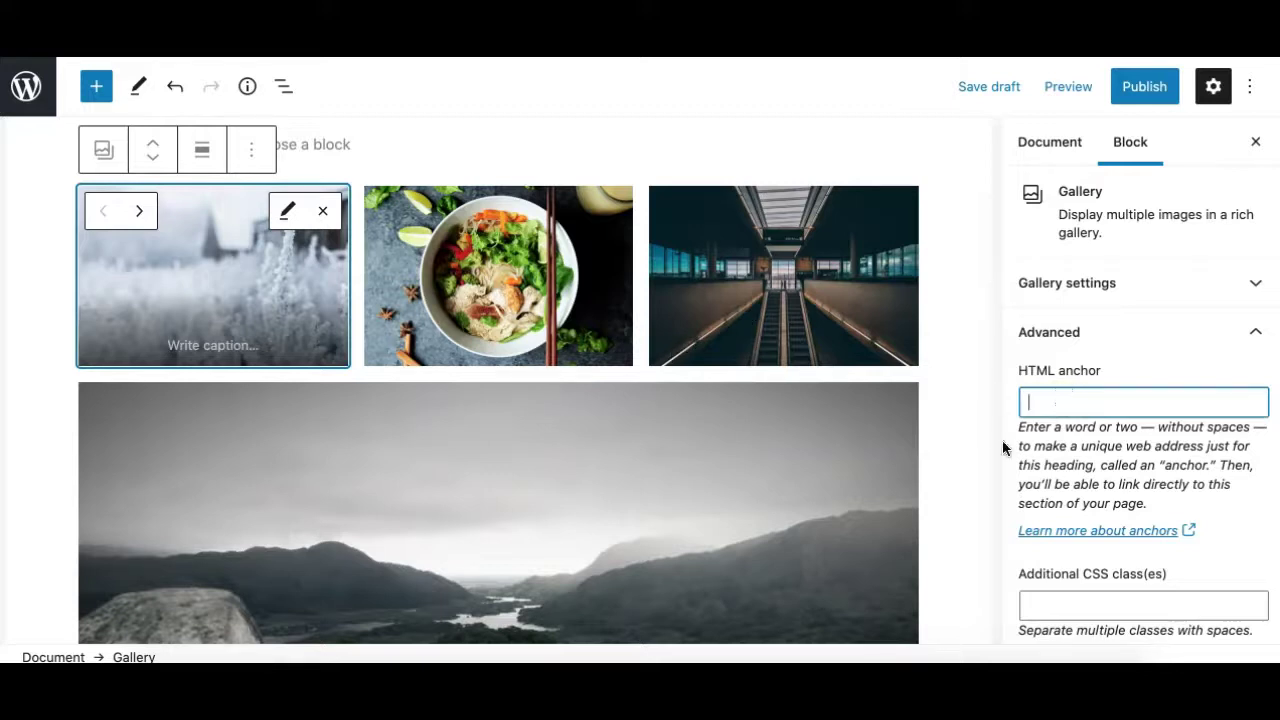
pyautogui.scroll(-2, 985, 461)
pyautogui.scroll(1, 985, 461)
pyautogui.scroll(-1, 1070, 474)
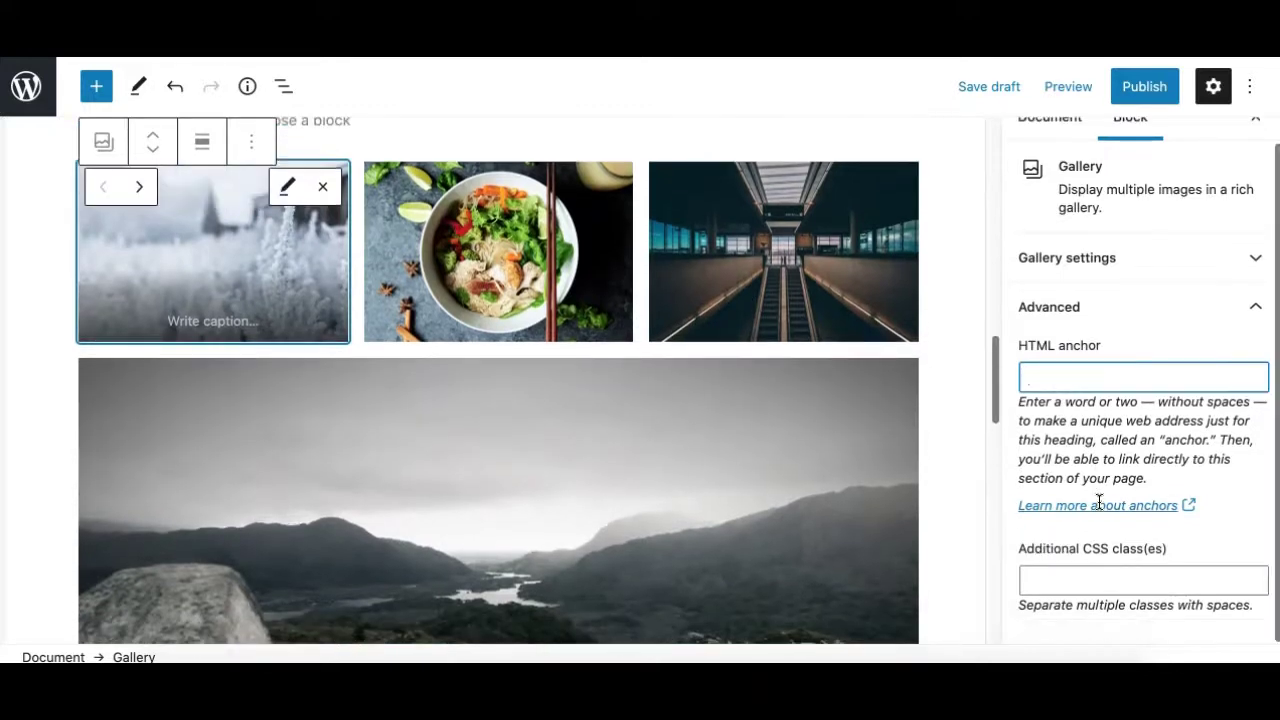
# Check the Additional CSS class field, collapse Advanced and re-expand Gallery settings
pyautogui.click(1096, 580)
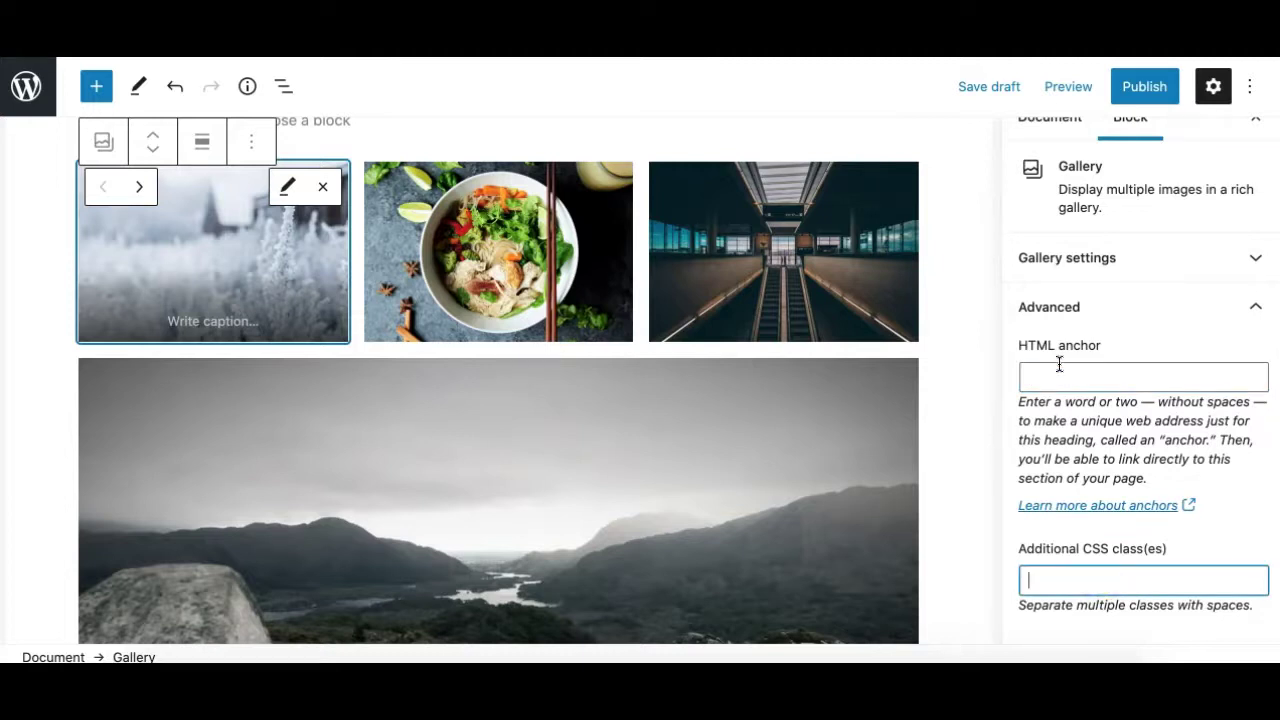
pyautogui.click(1078, 318)
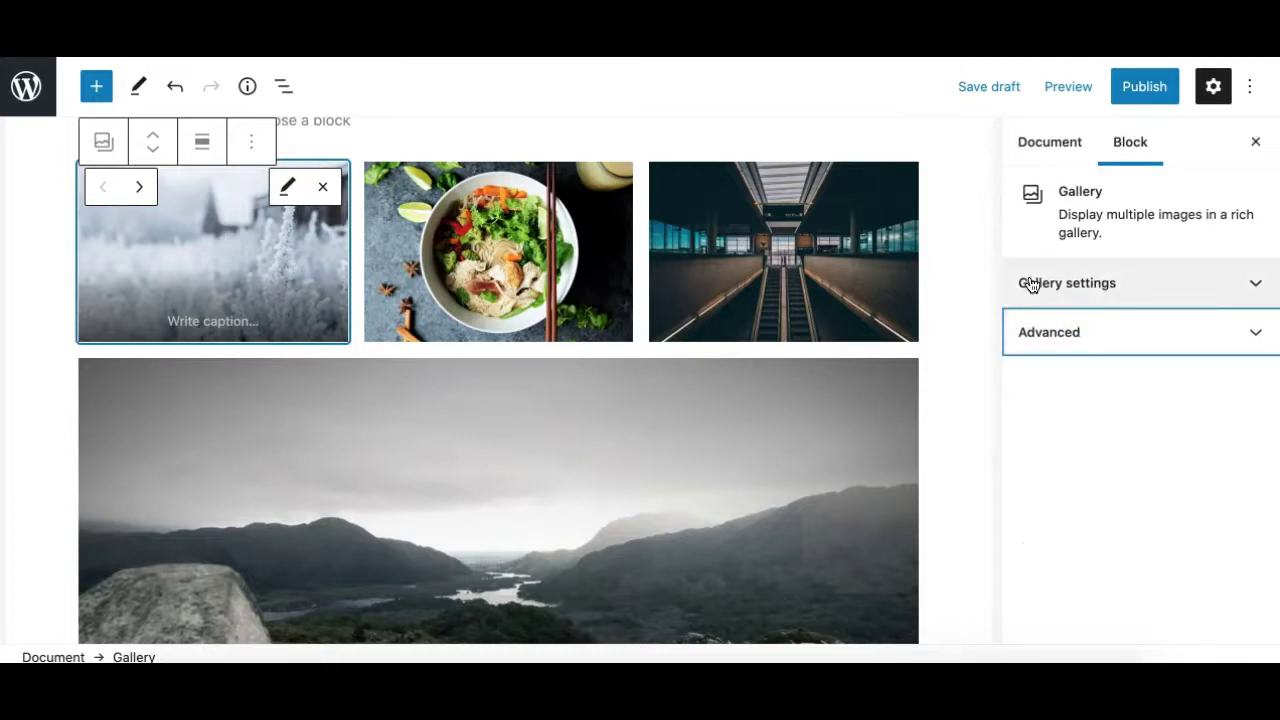
pyautogui.scroll(1, 703, 276)
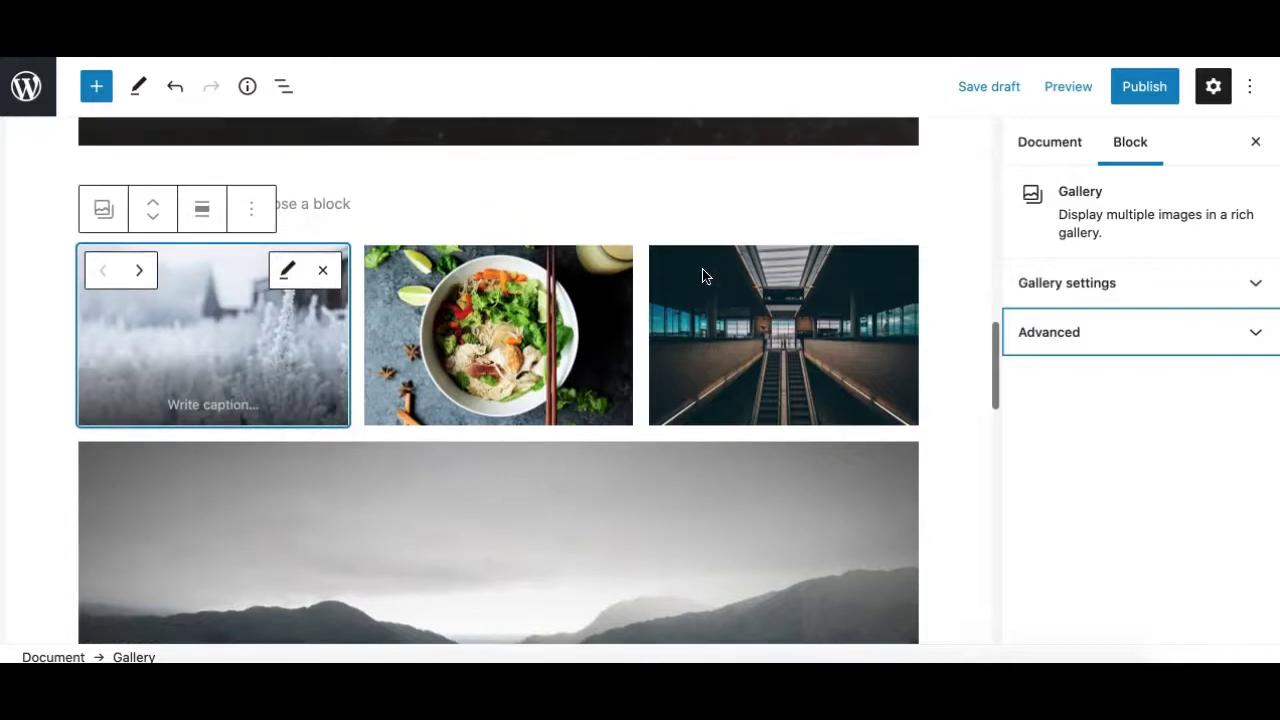
pyautogui.scroll(-1, 703, 276)
pyautogui.click(1148, 290)
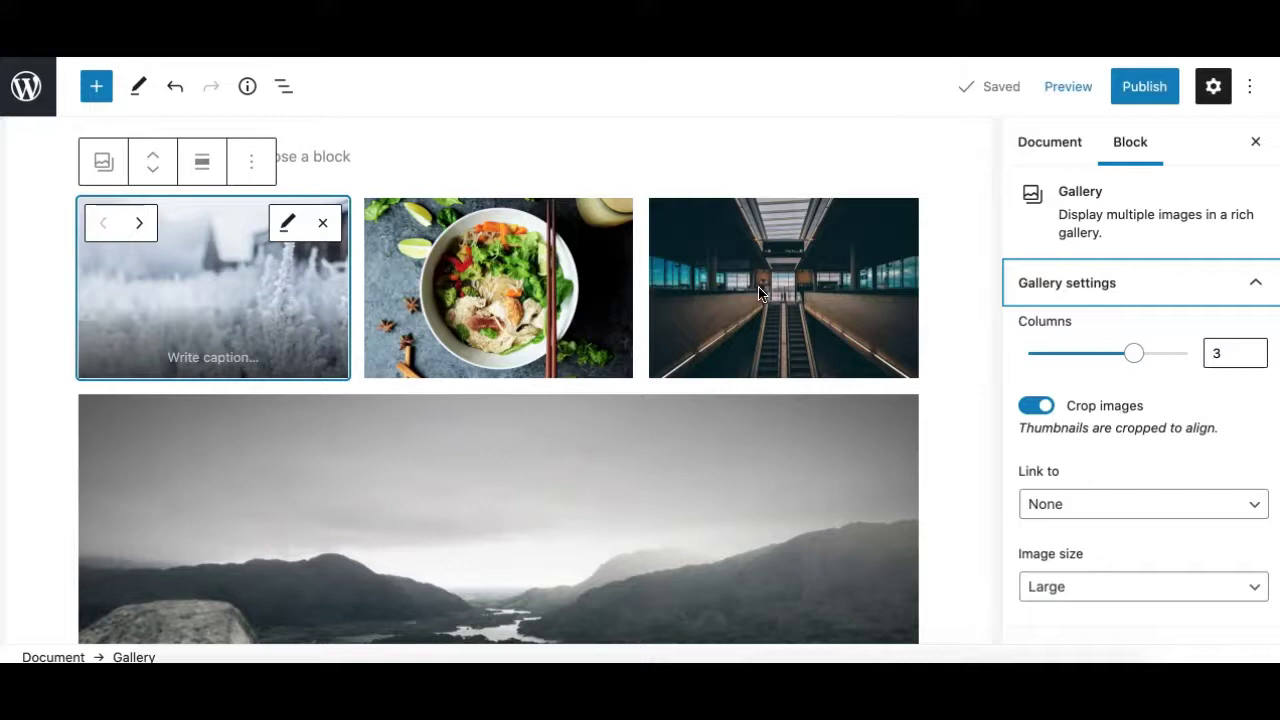
pyautogui.scroll(-3, 637, 495)
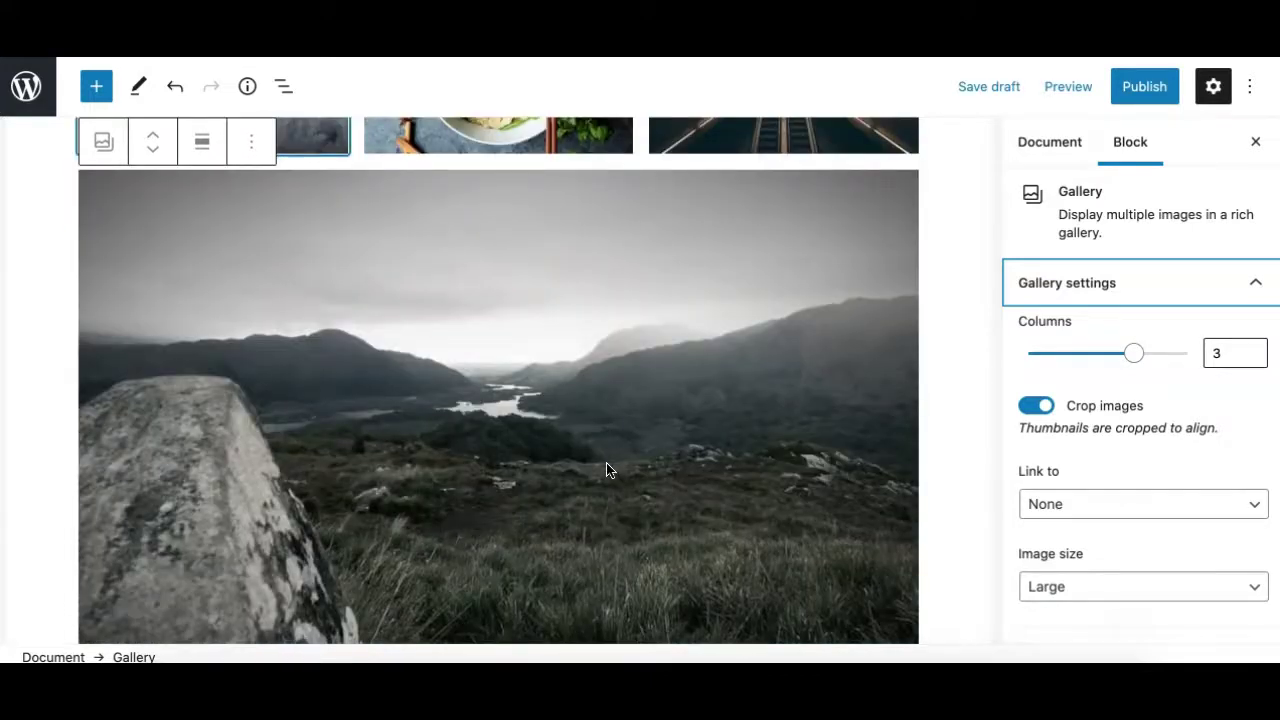
pyautogui.scroll(1, 606, 466)
pyautogui.scroll(-2, 605, 450)
# Try 4 columns for the gallery, then settle on 2 columns
pyautogui.scroll(3, 603, 441)
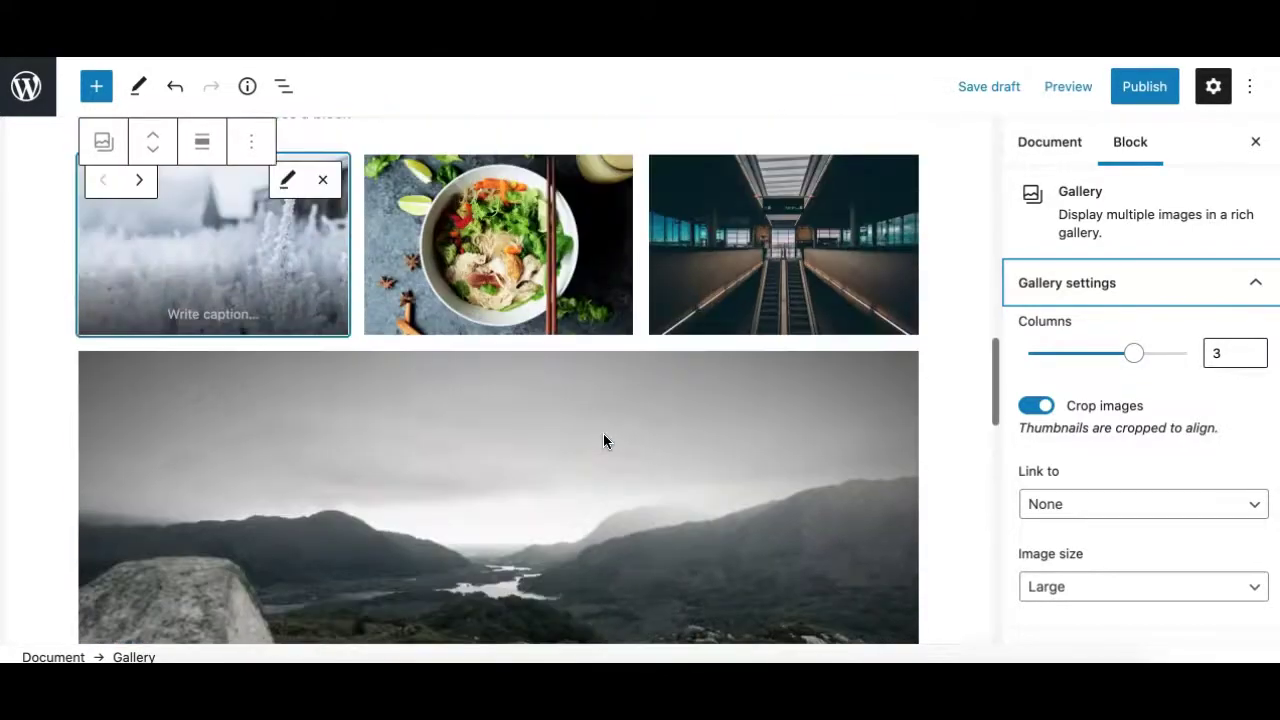
pyautogui.click(1133, 355)
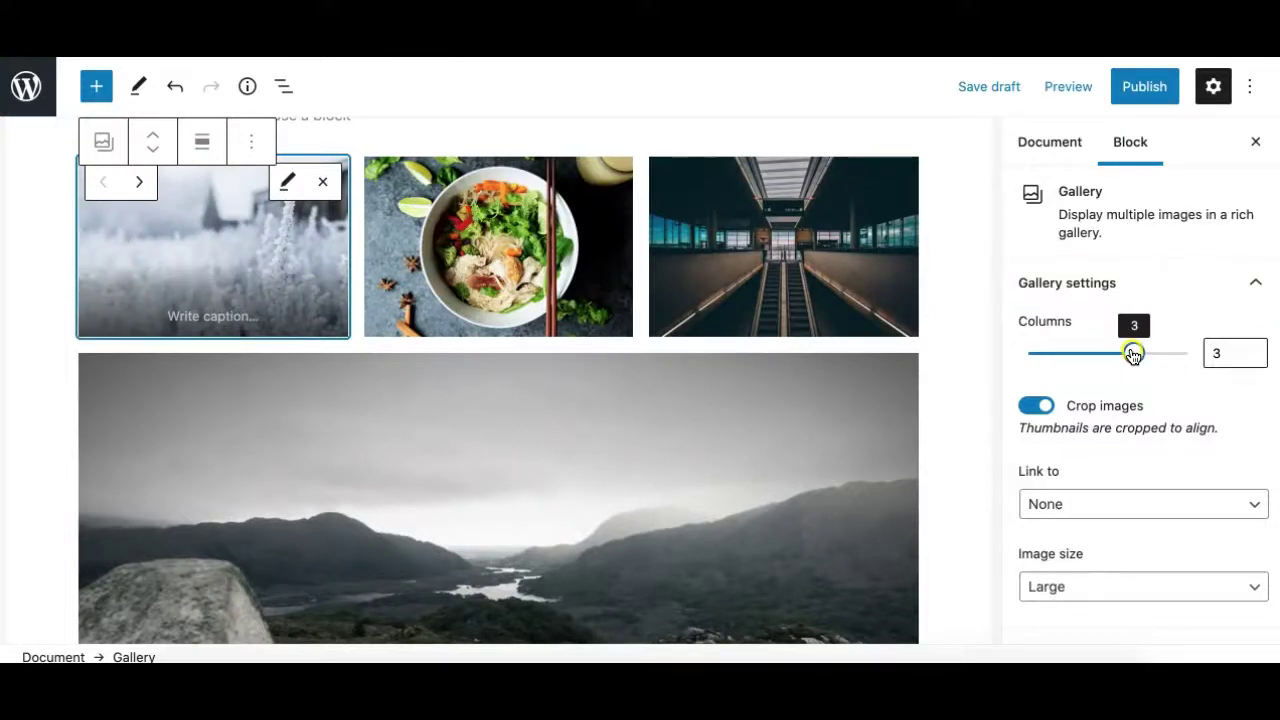
pyautogui.moveTo(1133, 355); pyautogui.dragTo(1161, 356)
pyautogui.scroll(1, 700, 300)
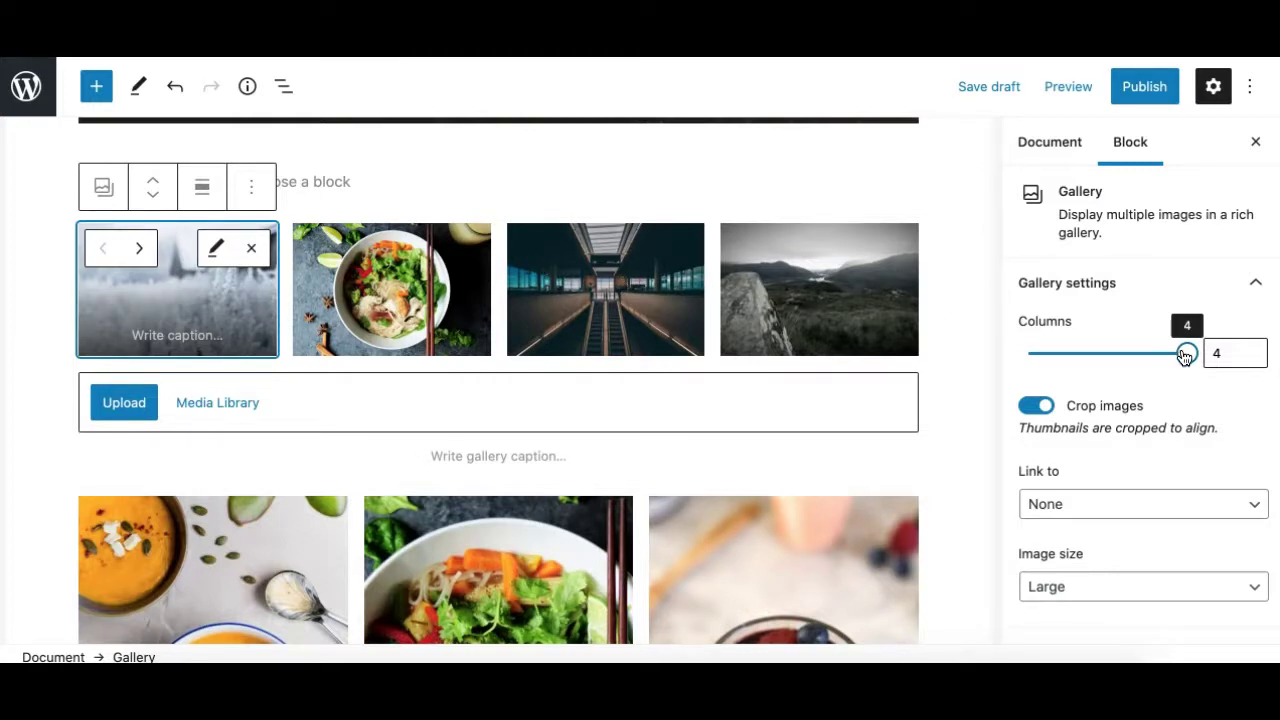
pyautogui.click(1137, 356)
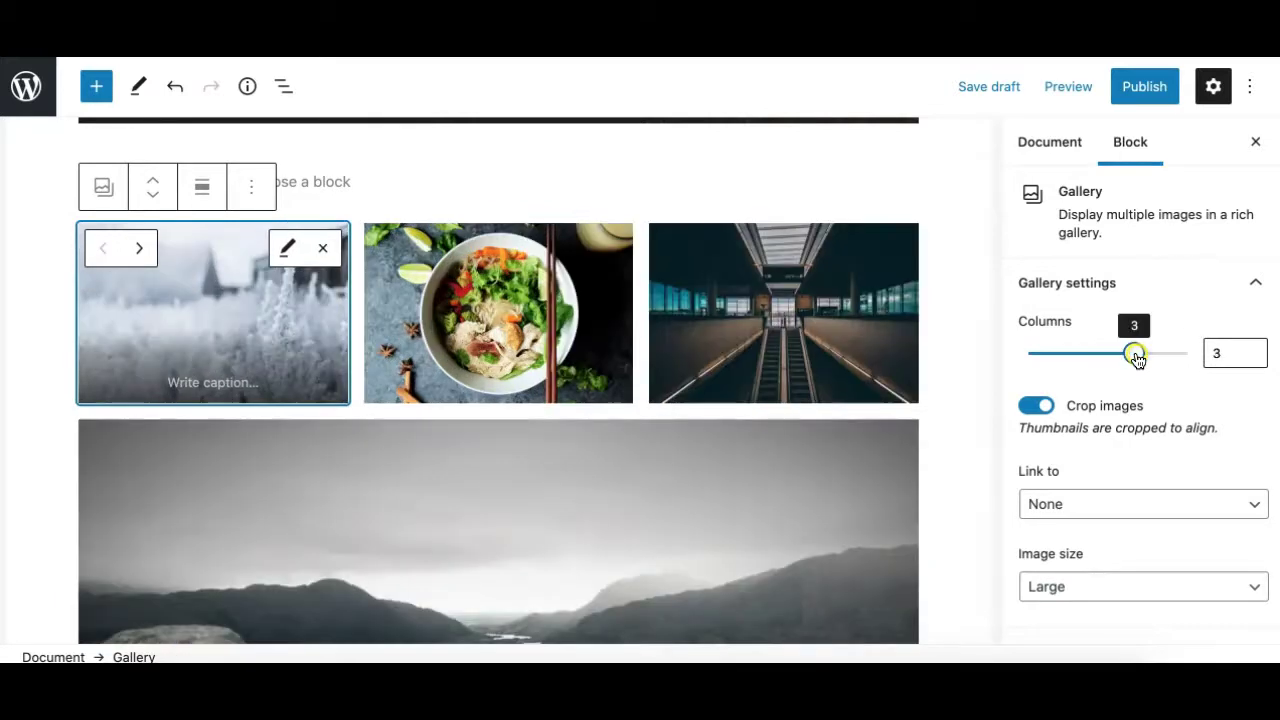
pyautogui.moveTo(1137, 356); pyautogui.dragTo(1081, 353)
pyautogui.scroll(-2, 654, 420)
pyautogui.scroll(1, 654, 420)
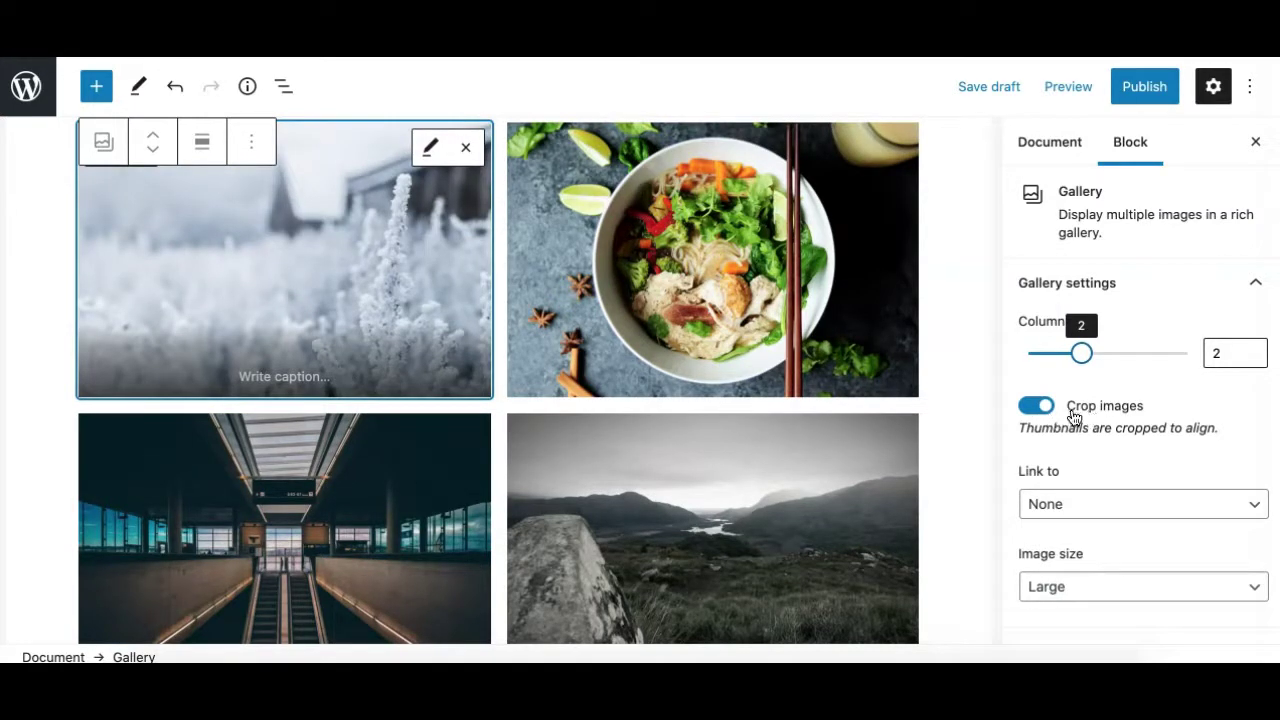
pyautogui.scroll(1, 660, 375)
pyautogui.scroll(-1, 660, 375)
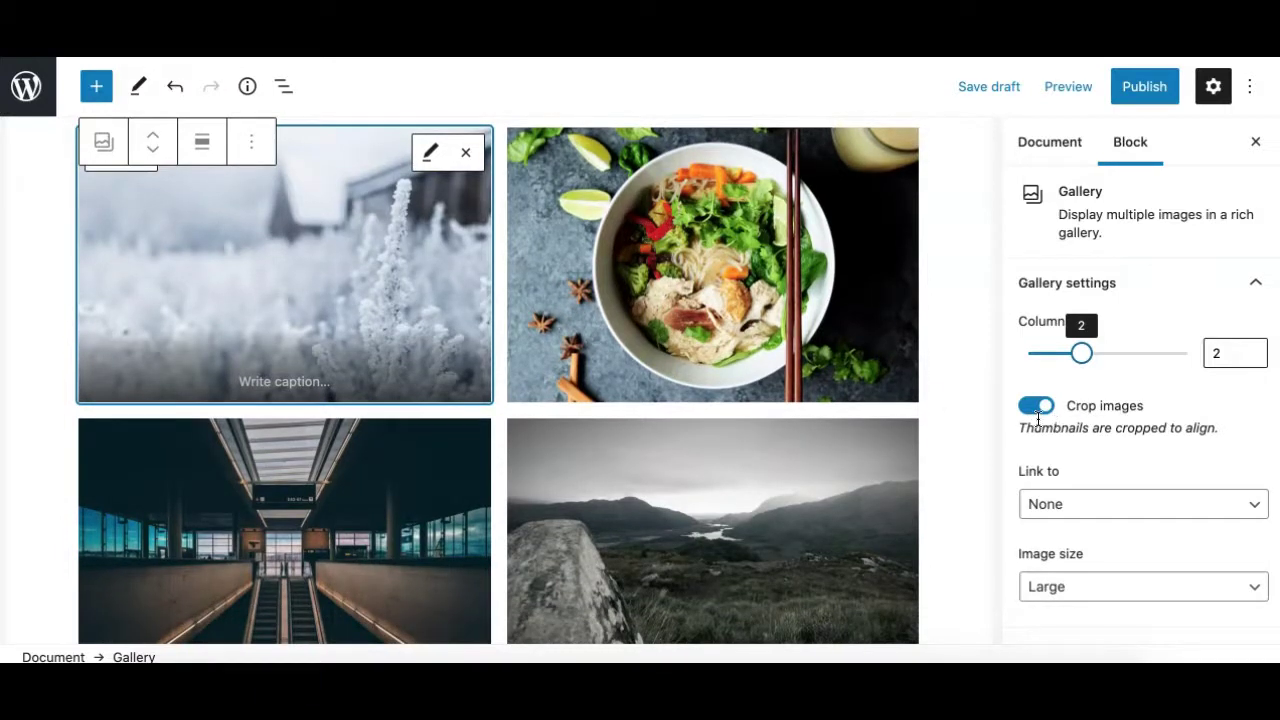
# Turn Crop images off and then back on
pyautogui.click(1036, 406)
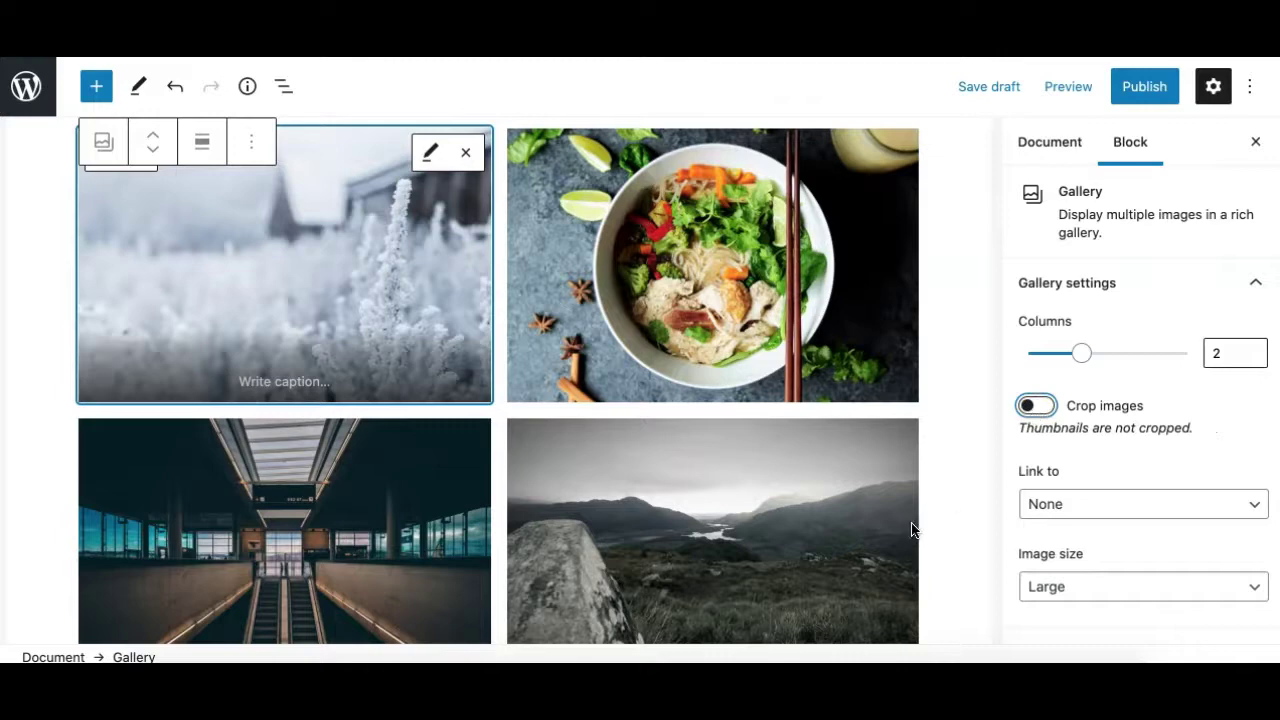
pyautogui.scroll(-3, 906, 534)
pyautogui.scroll(2, 904, 536)
pyautogui.click(1036, 406)
pyautogui.scroll(10, 683, 351)
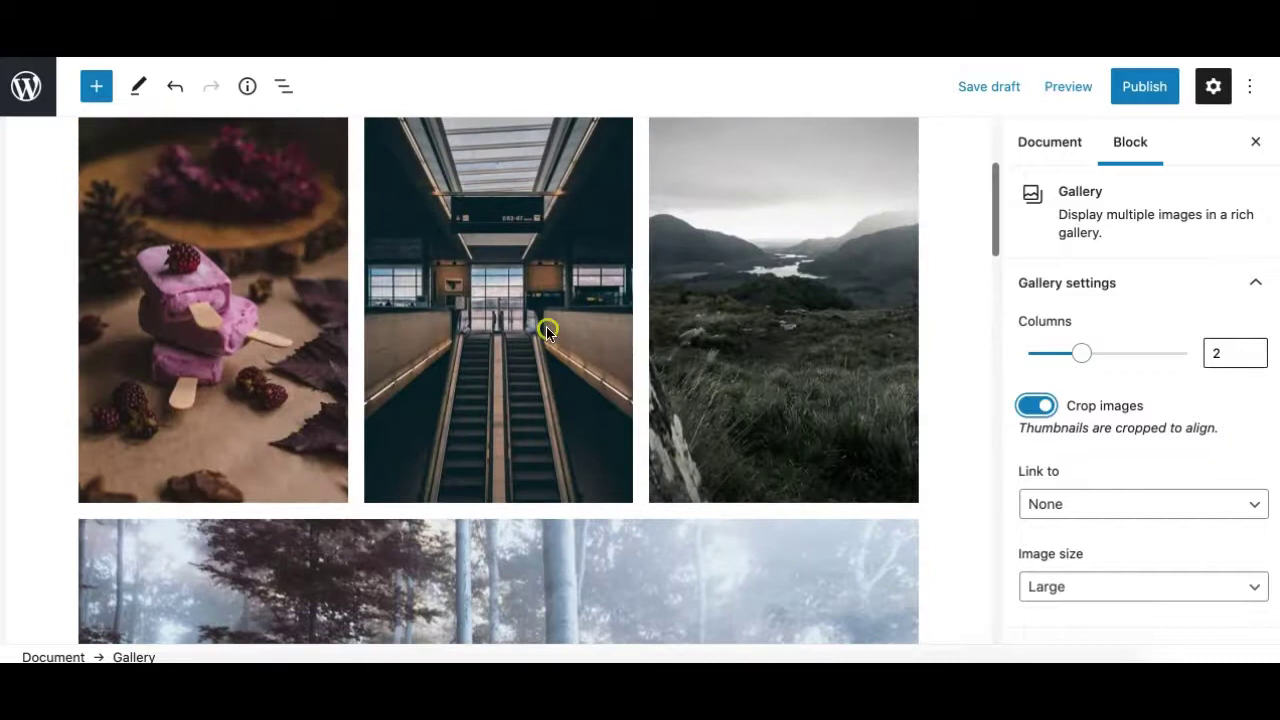
pyautogui.click(546, 330)
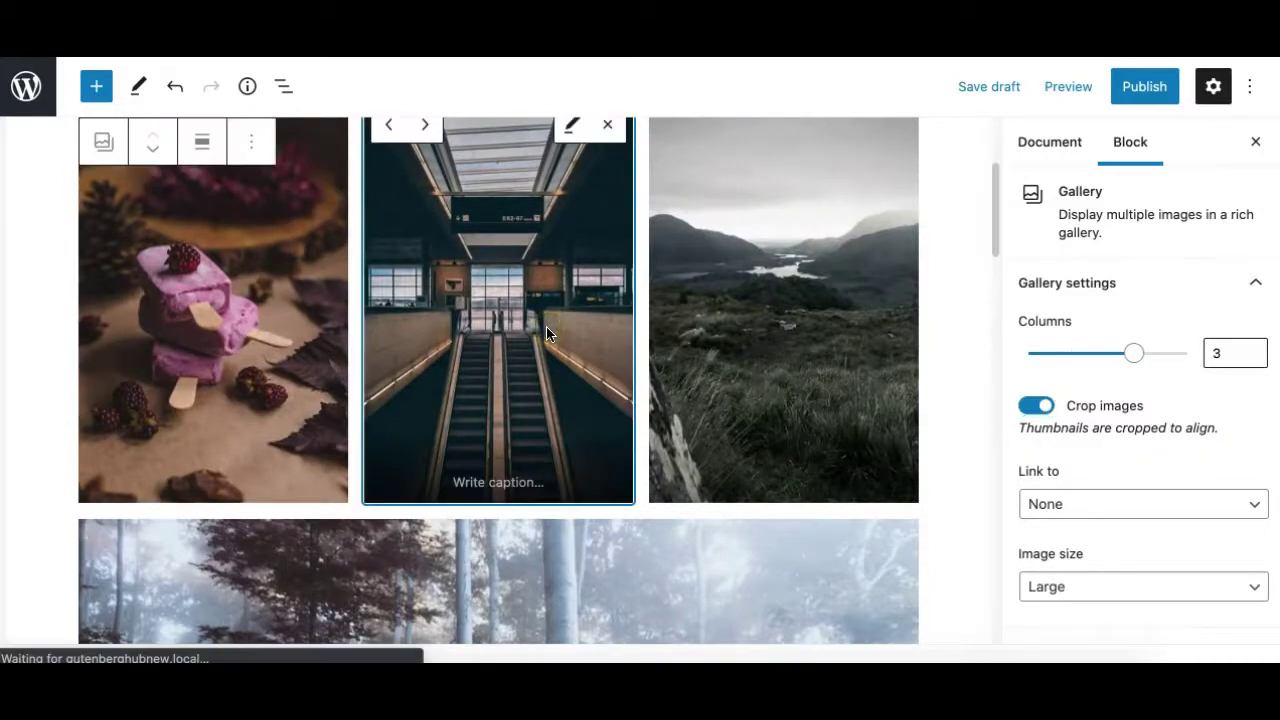
pyautogui.scroll(-5, 815, 475)
pyautogui.scroll(-3, 809, 478)
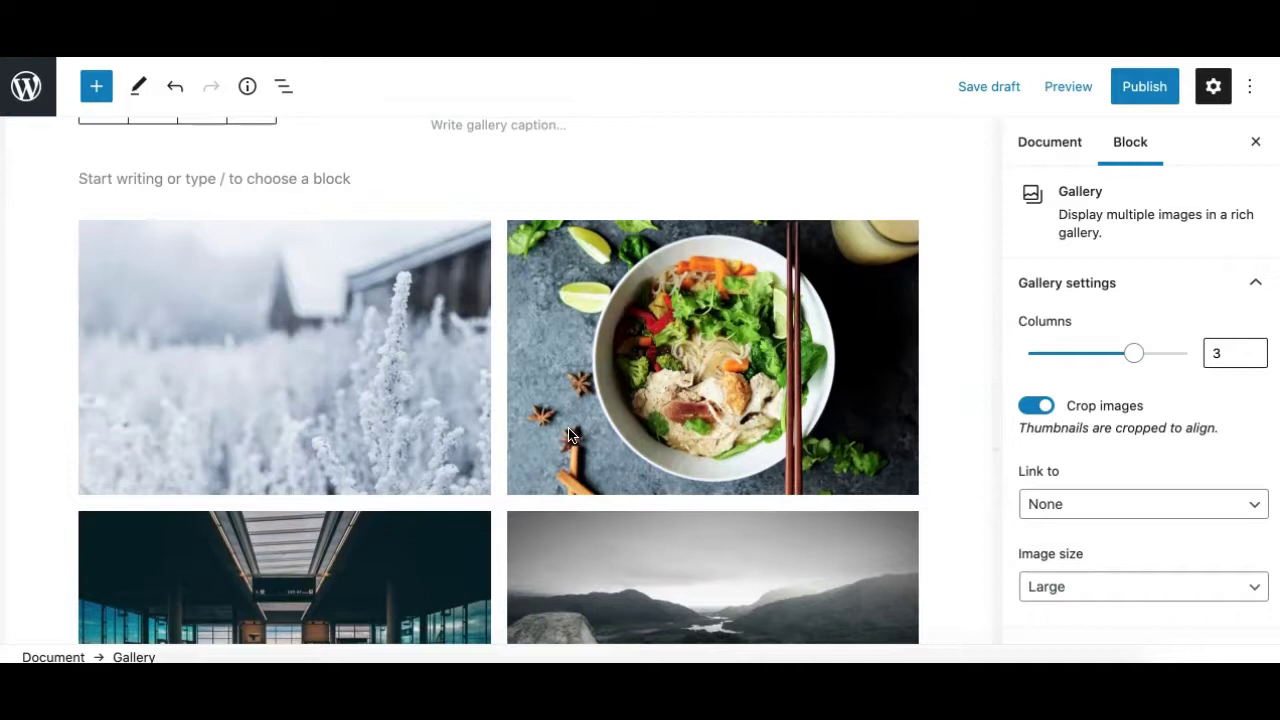
pyautogui.moveTo(1110, 352)
pyautogui.moveTo(1071, 362); pyautogui.dragTo(1168, 355)
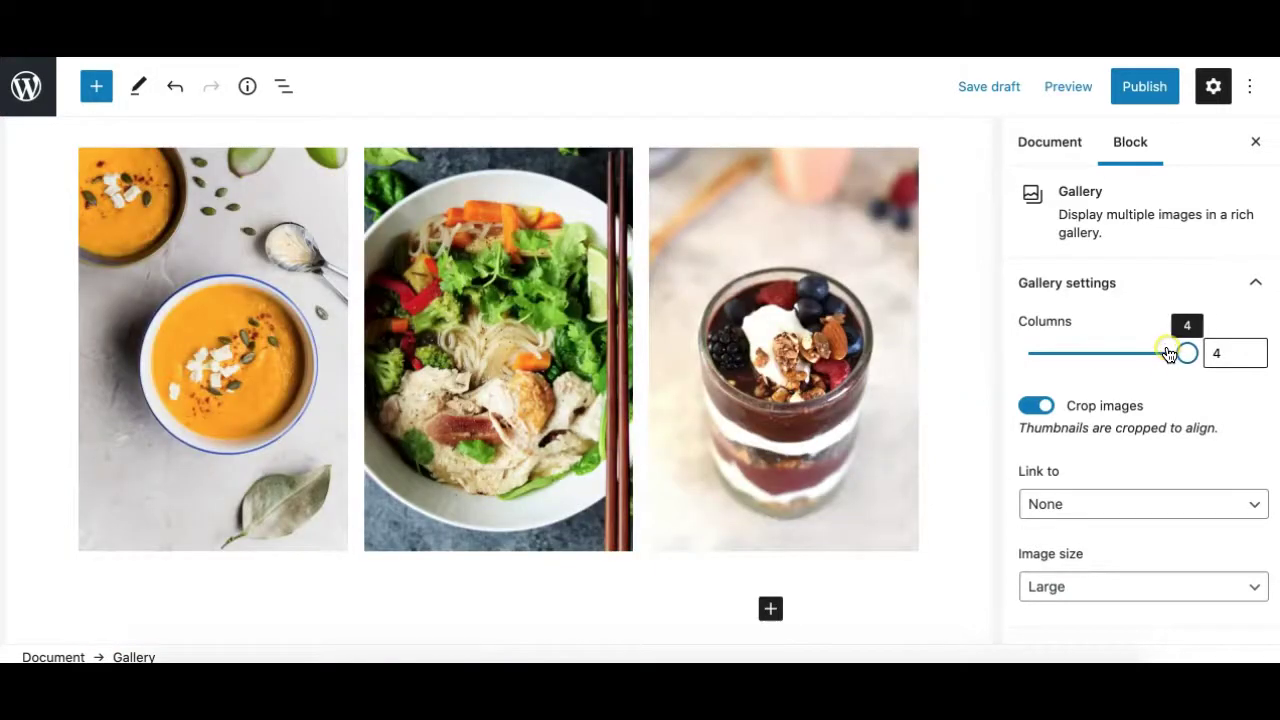
pyautogui.click(1036, 405)
pyautogui.scroll(5, 848, 312)
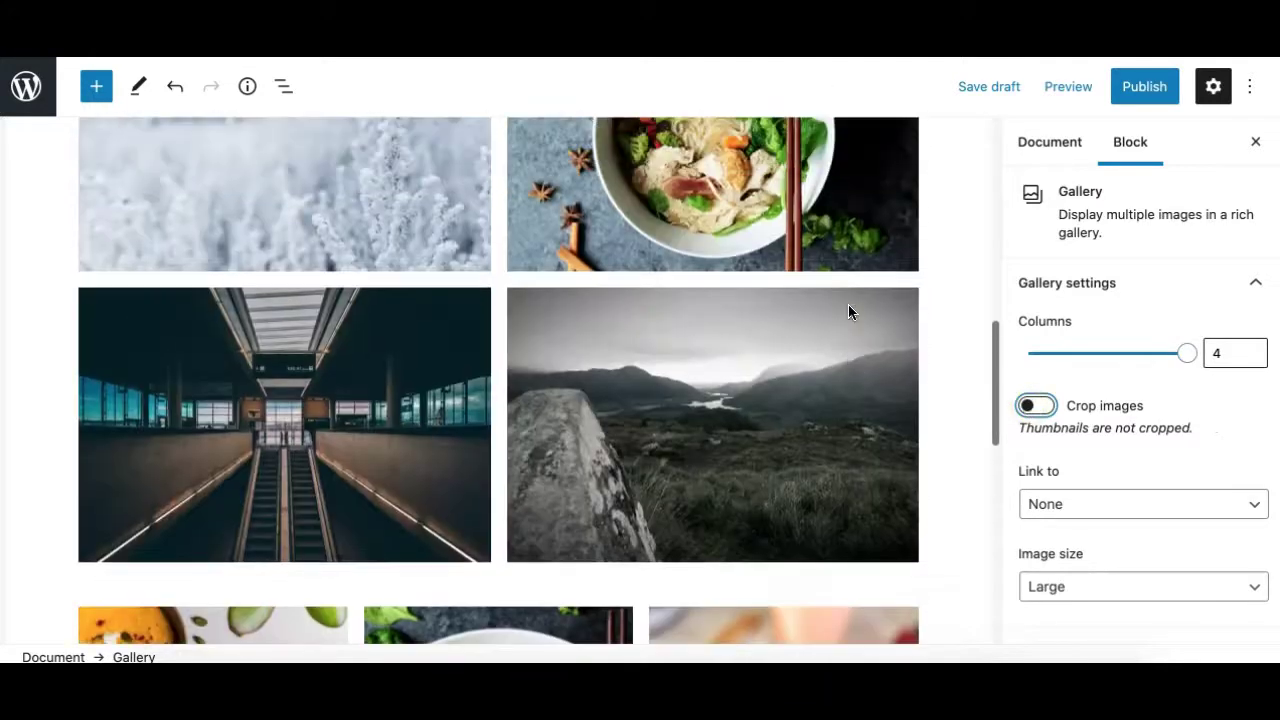
pyautogui.scroll(1, 848, 312)
pyautogui.click(1038, 407)
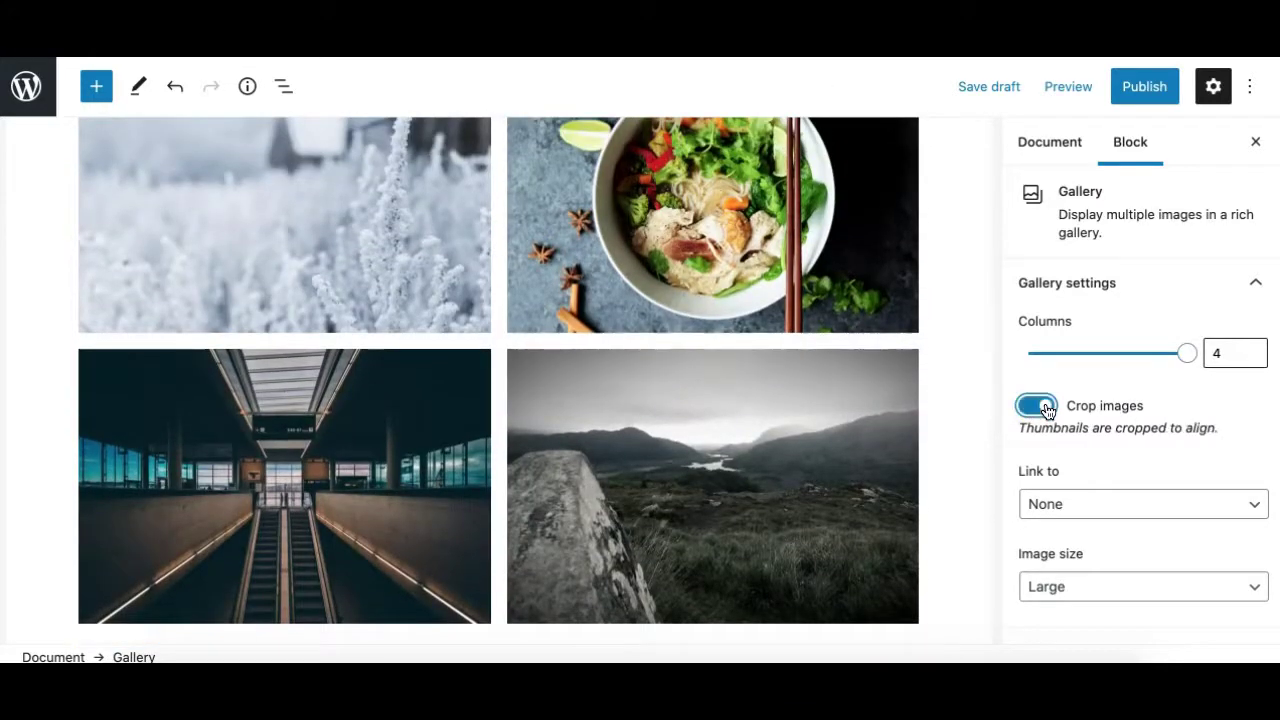
pyautogui.moveTo(1187, 353); pyautogui.dragTo(1133, 354)
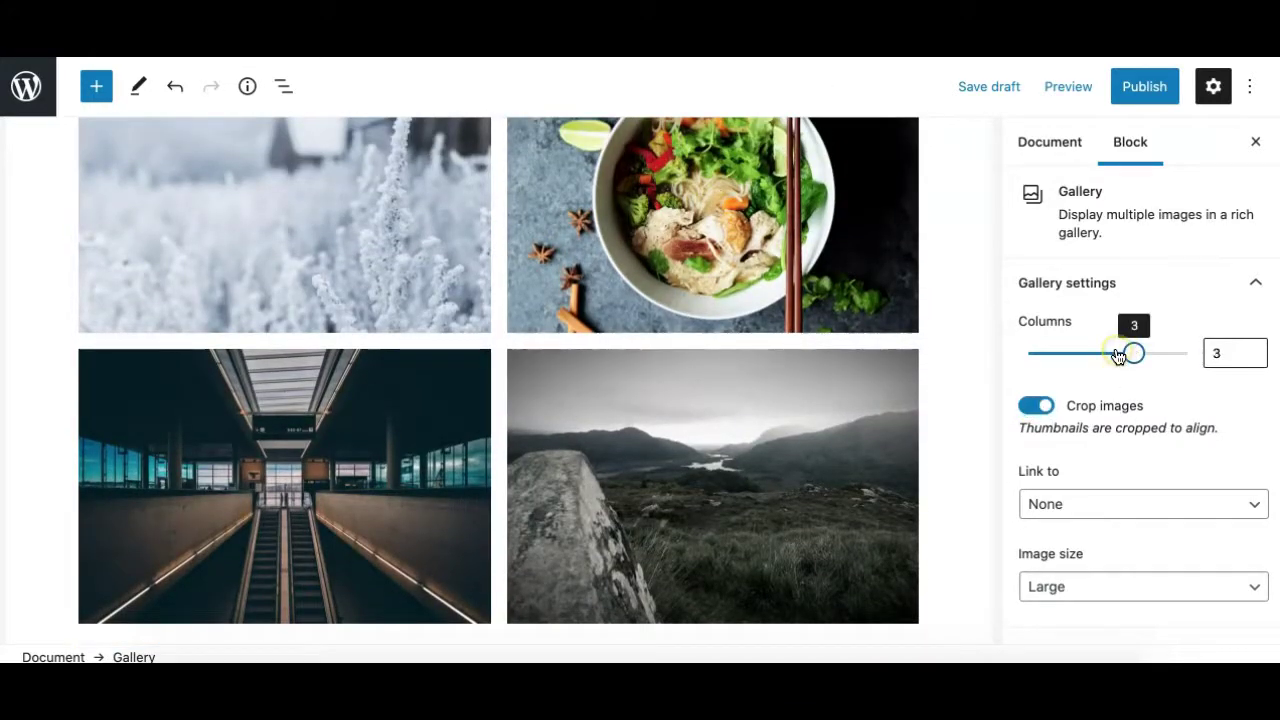
pyautogui.scroll(-5, 817, 337)
pyautogui.scroll(2, 815, 338)
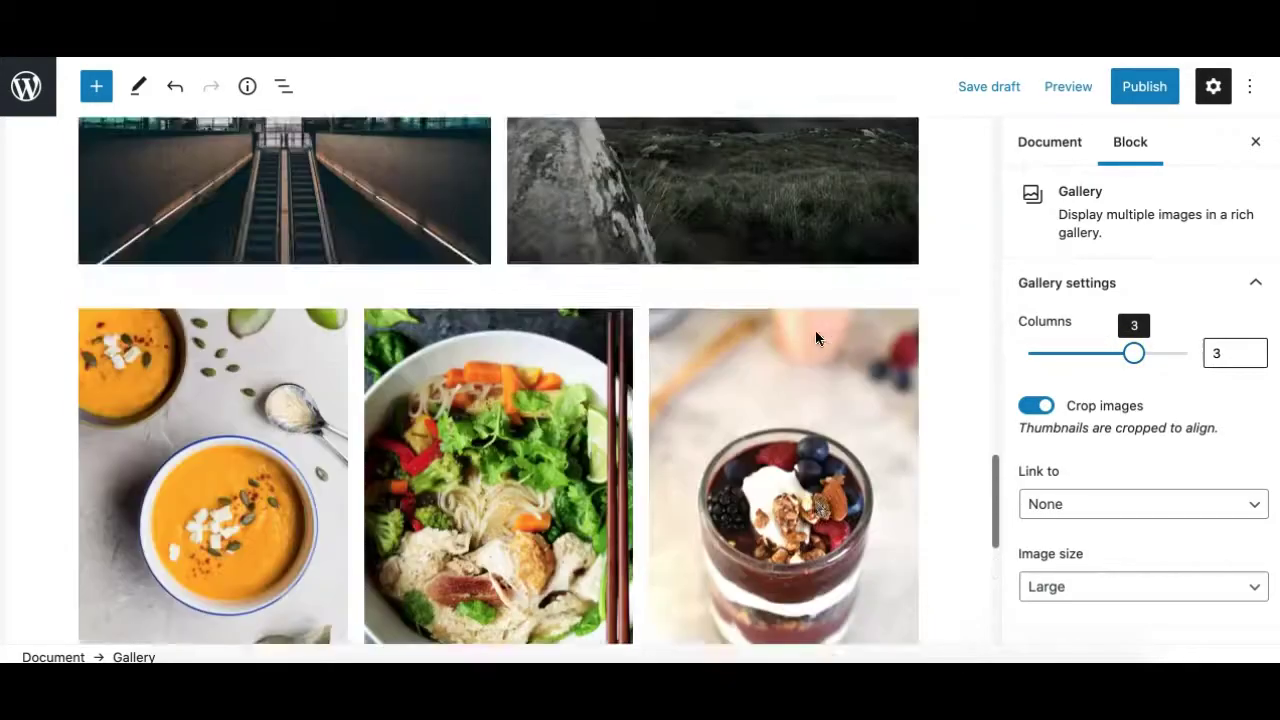
pyautogui.scroll(5, 815, 338)
pyautogui.scroll(-5, 851, 485)
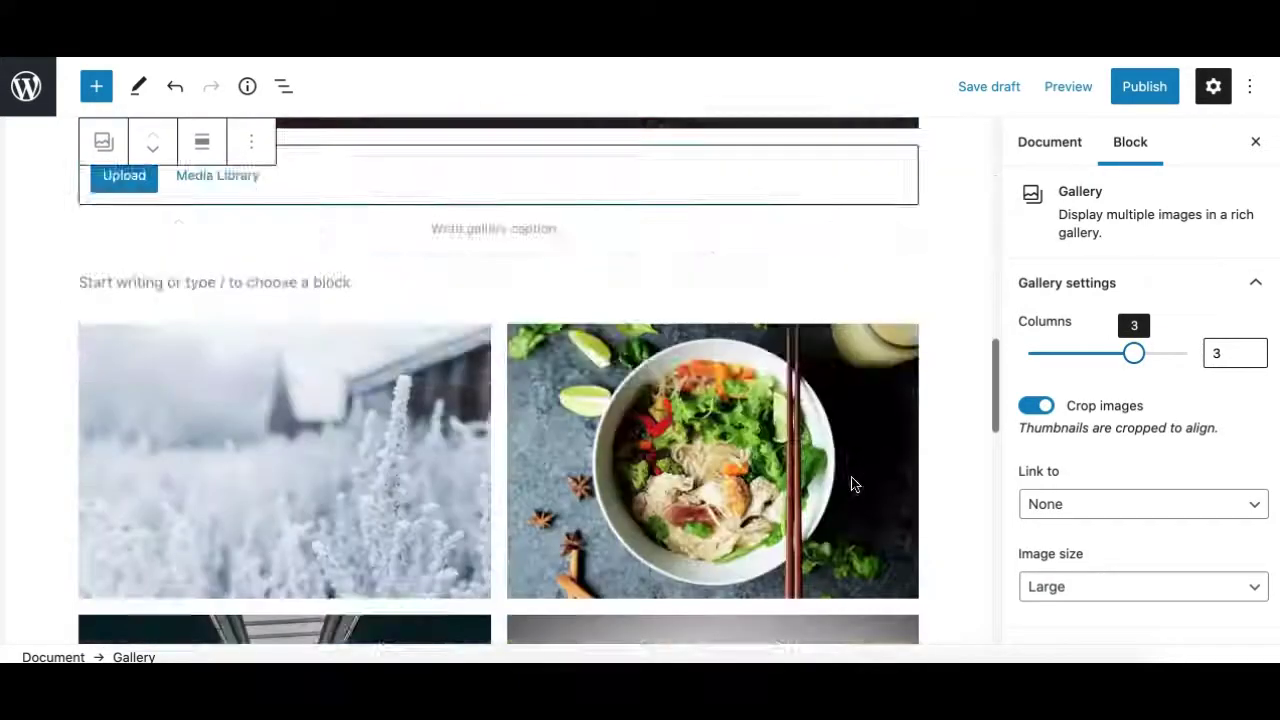
pyautogui.scroll(-5, 851, 485)
pyautogui.scroll(10, 705, 437)
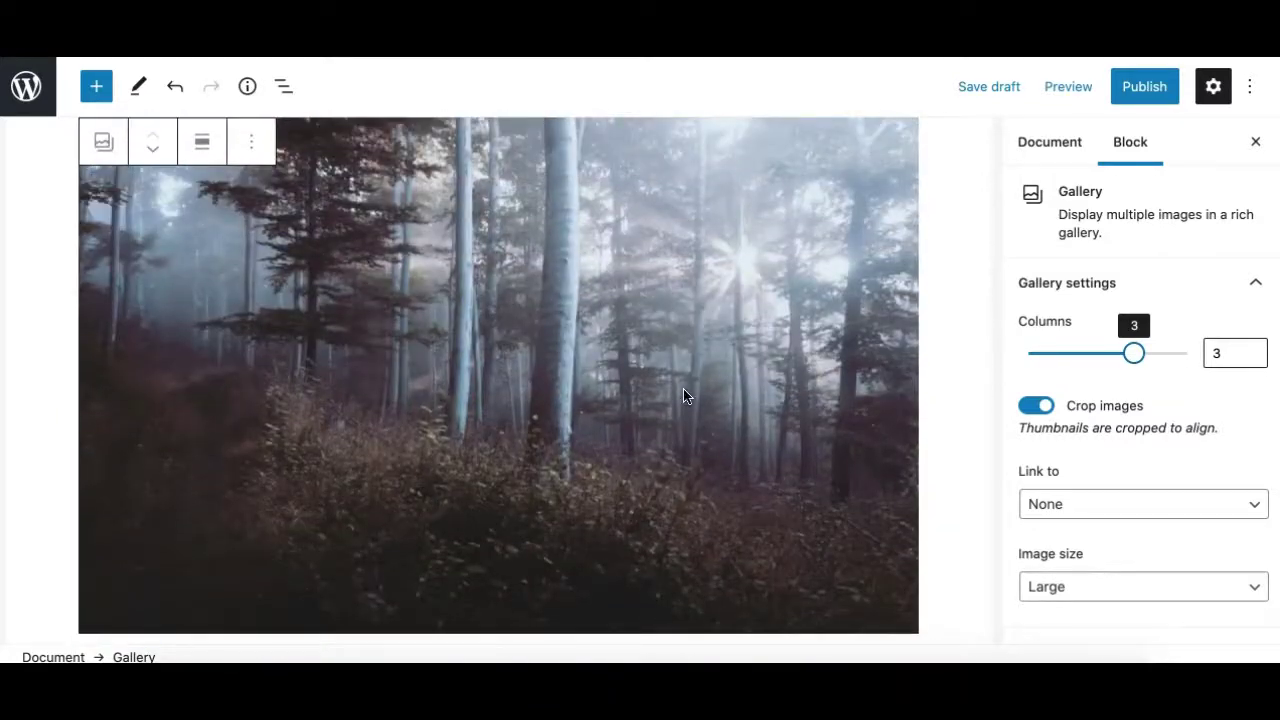
pyautogui.scroll(4, 571, 357)
pyautogui.scroll(3, 571, 355)
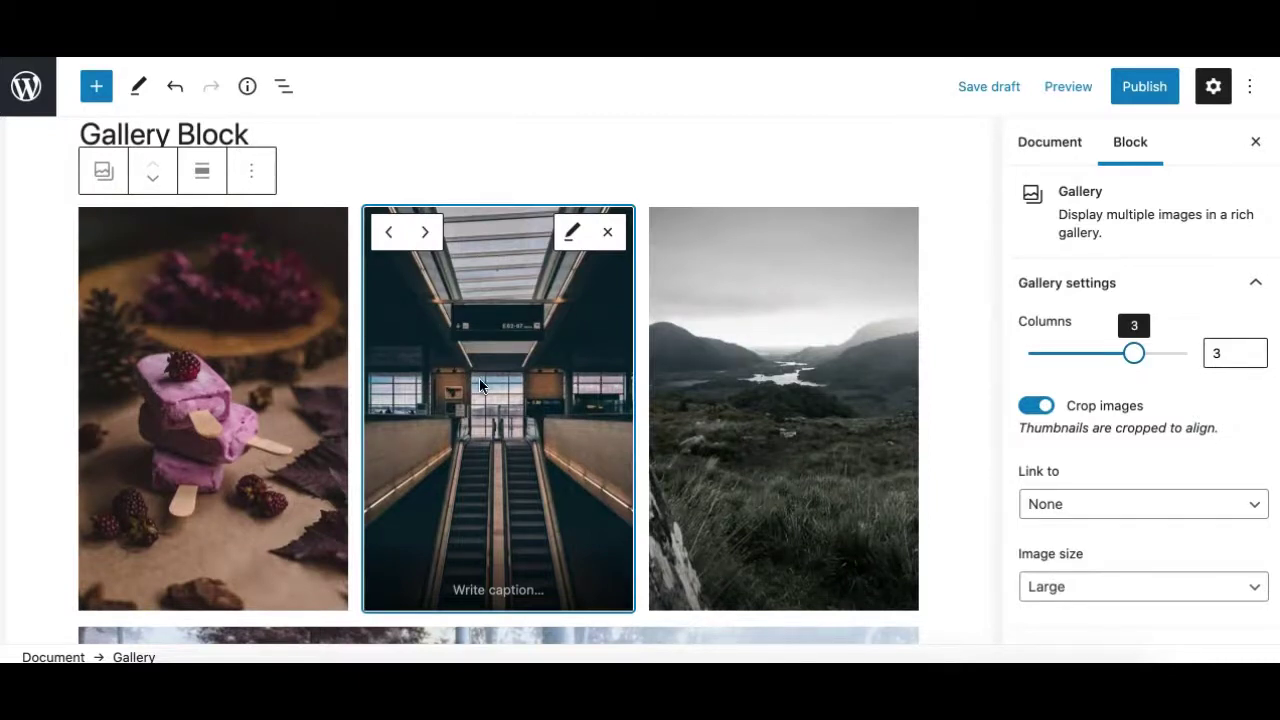
pyautogui.scroll(-3, 707, 409)
pyautogui.click(1157, 358)
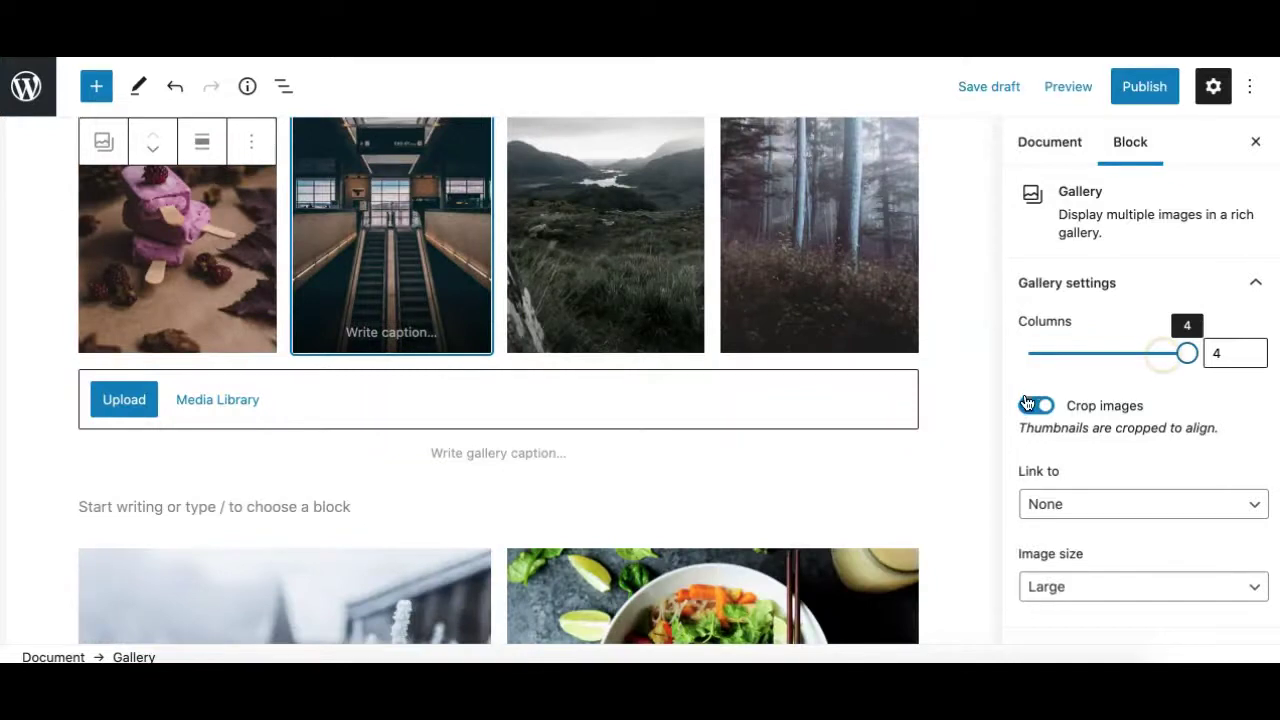
pyautogui.click(1029, 405)
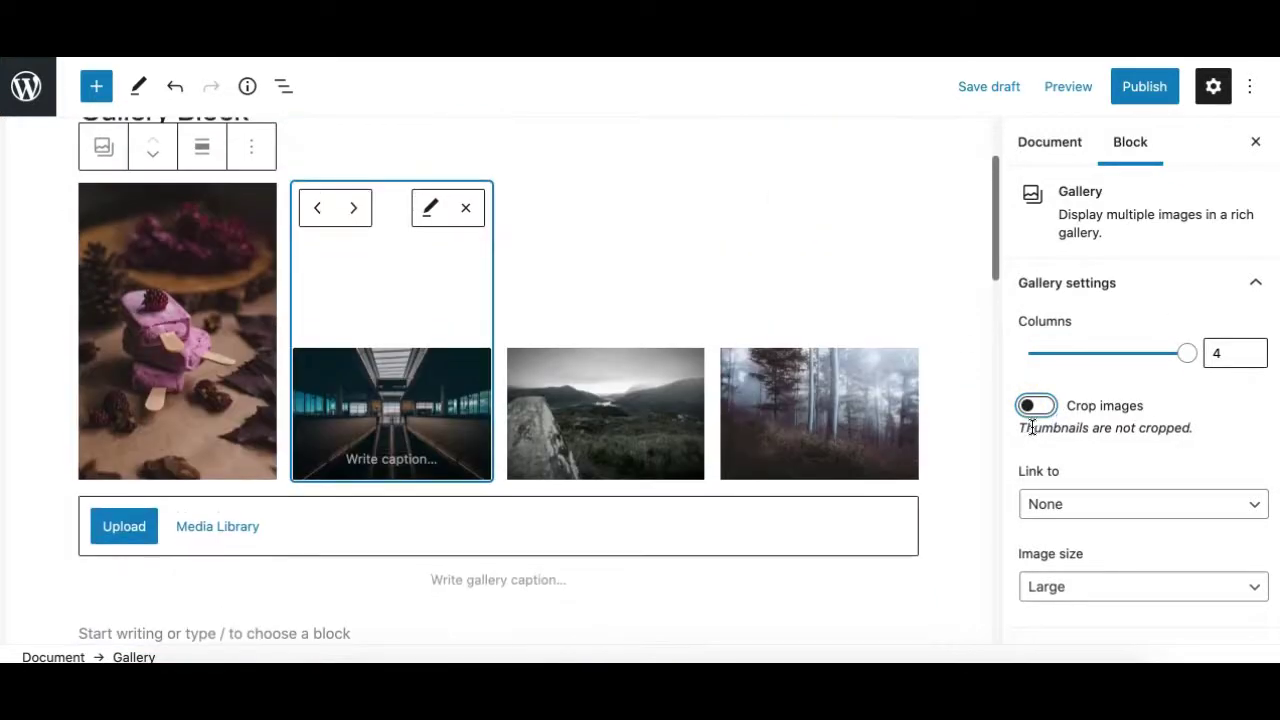
pyautogui.click(1036, 406)
pyautogui.click(1038, 406)
pyautogui.click(1040, 406)
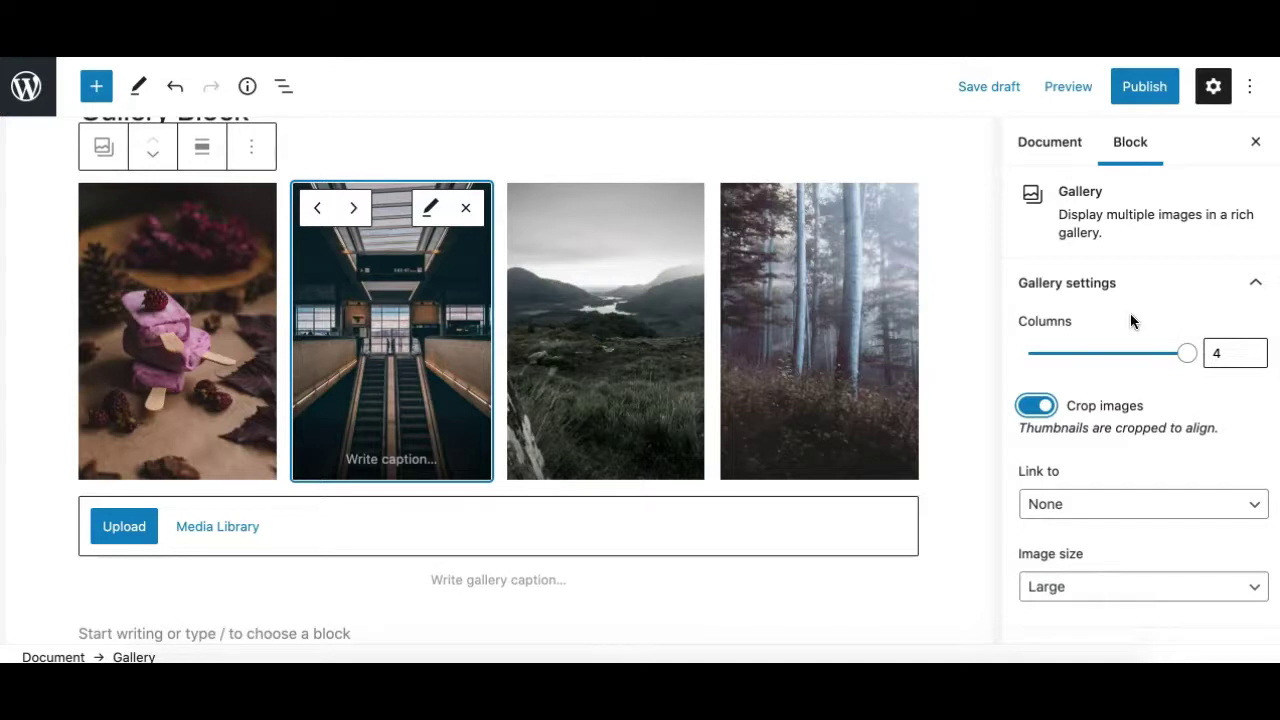
pyautogui.moveTo(1160, 360)
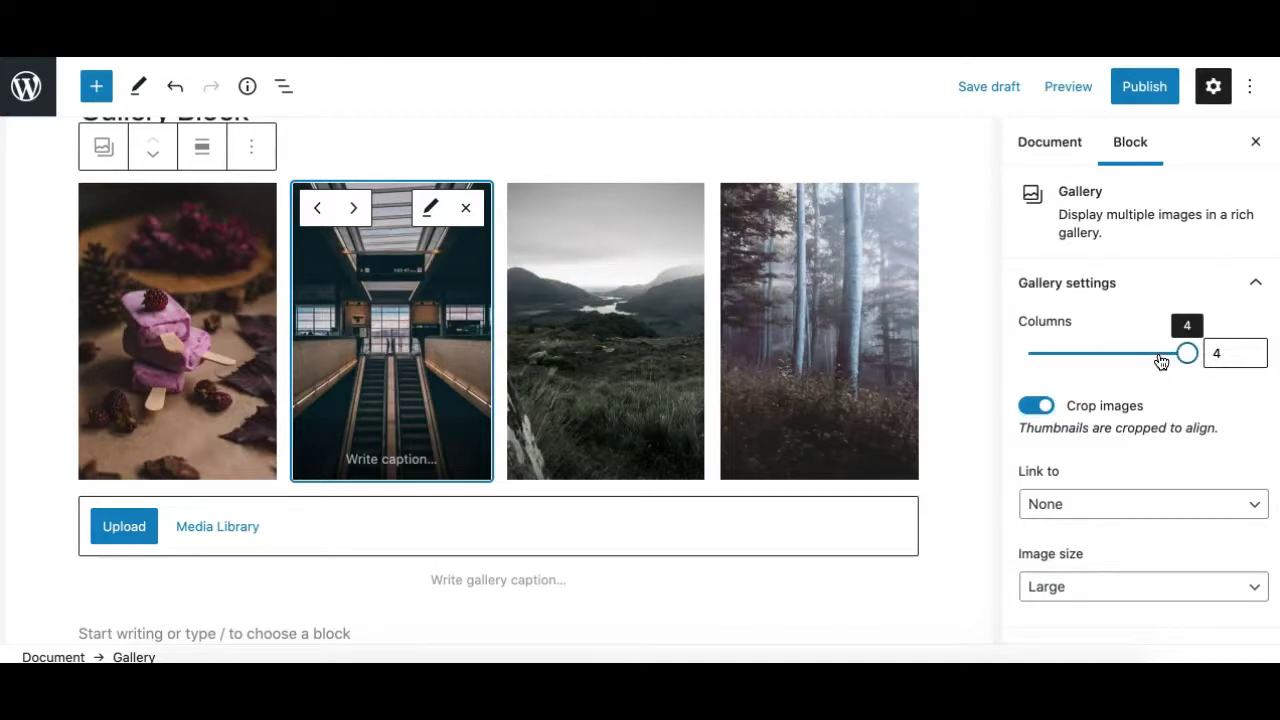
pyautogui.moveTo(1188, 354); pyautogui.dragTo(1154, 360)
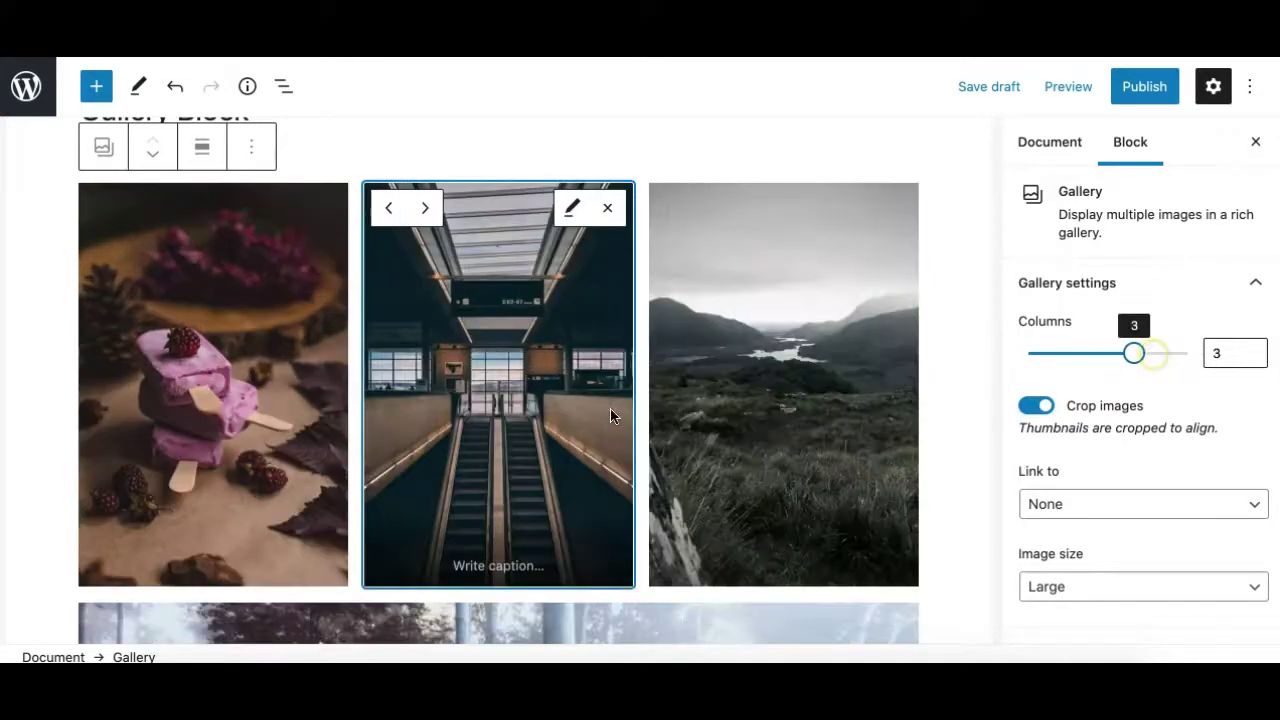
pyautogui.scroll(-4, 752, 462)
pyautogui.scroll(3, 752, 462)
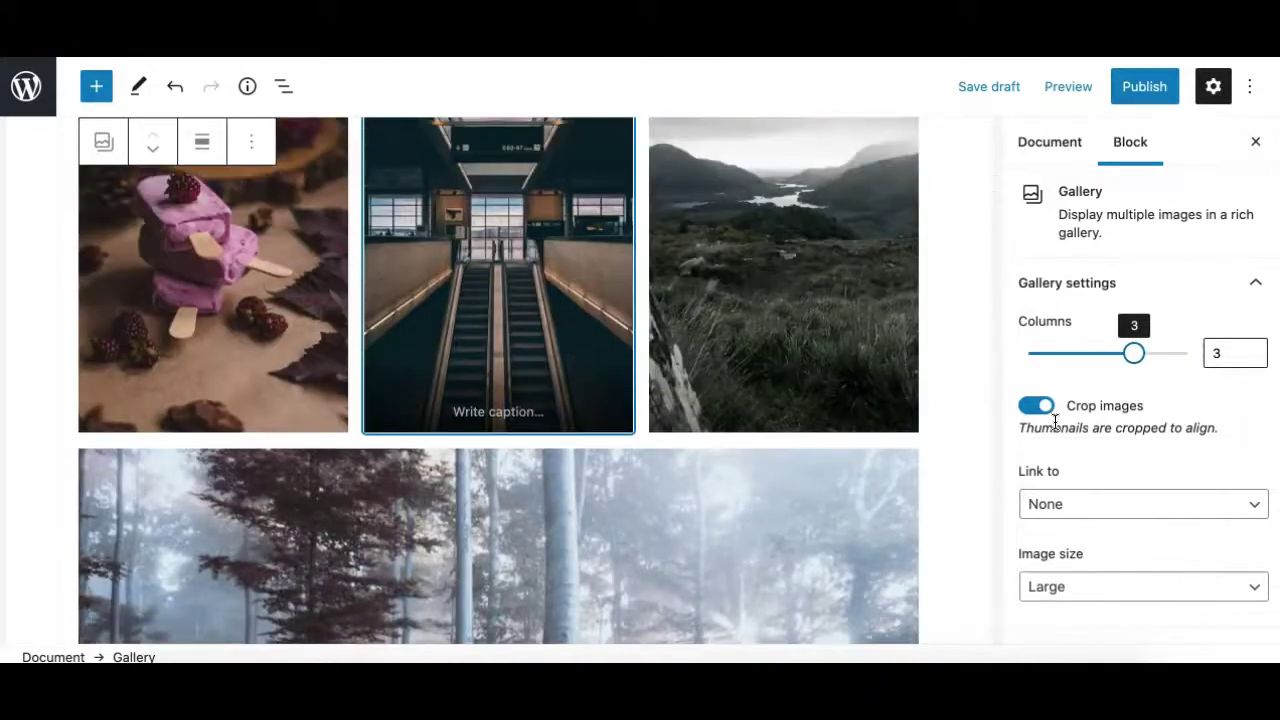
pyautogui.click(1037, 406)
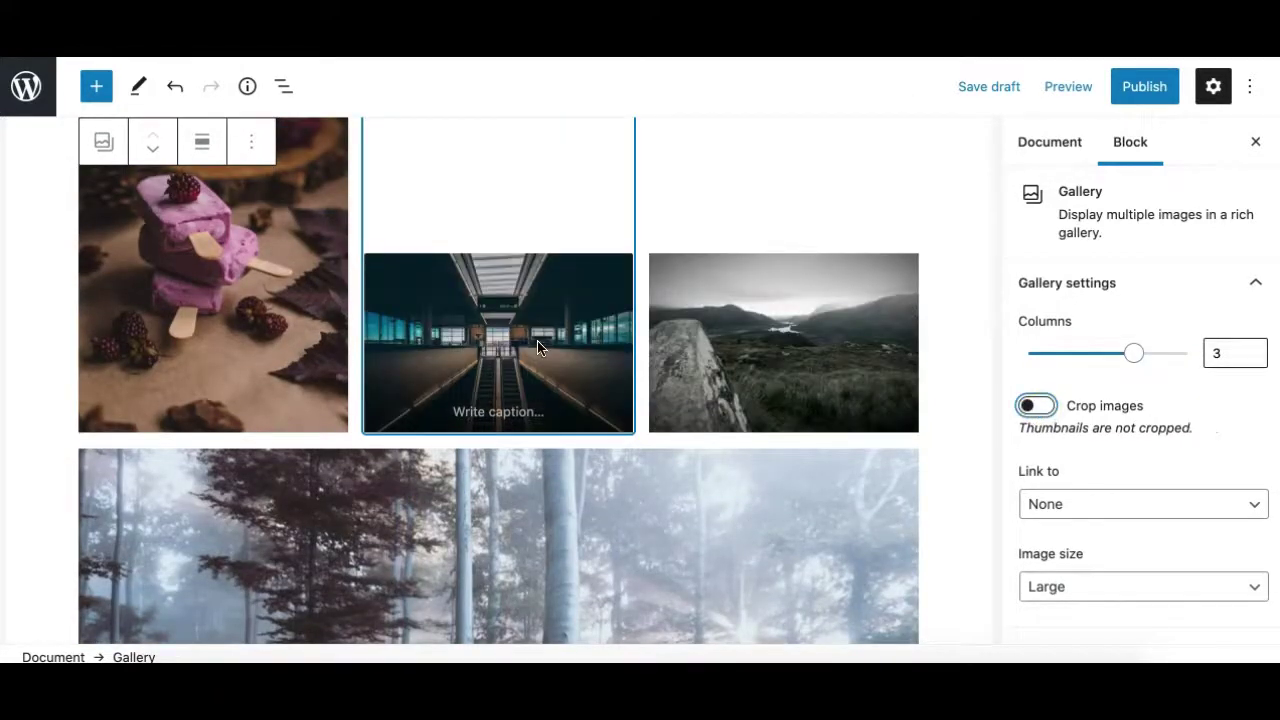
pyautogui.scroll(2, 537, 349)
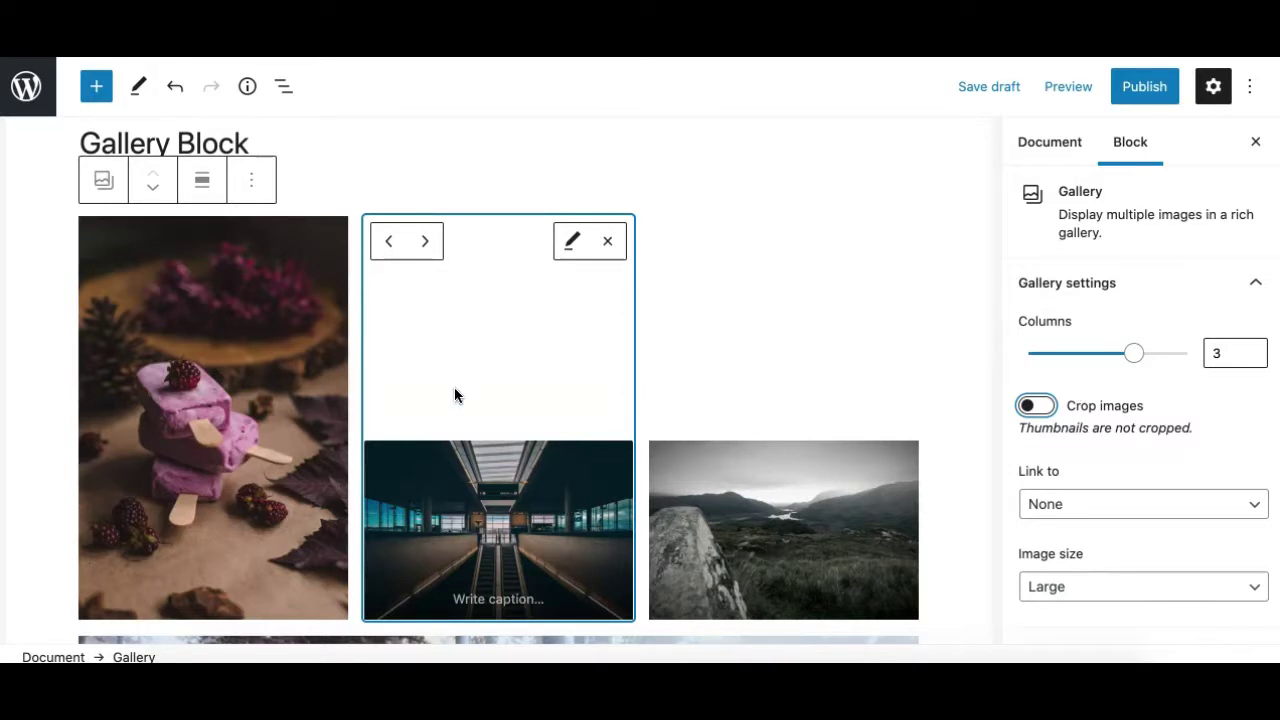
pyautogui.click(1046, 411)
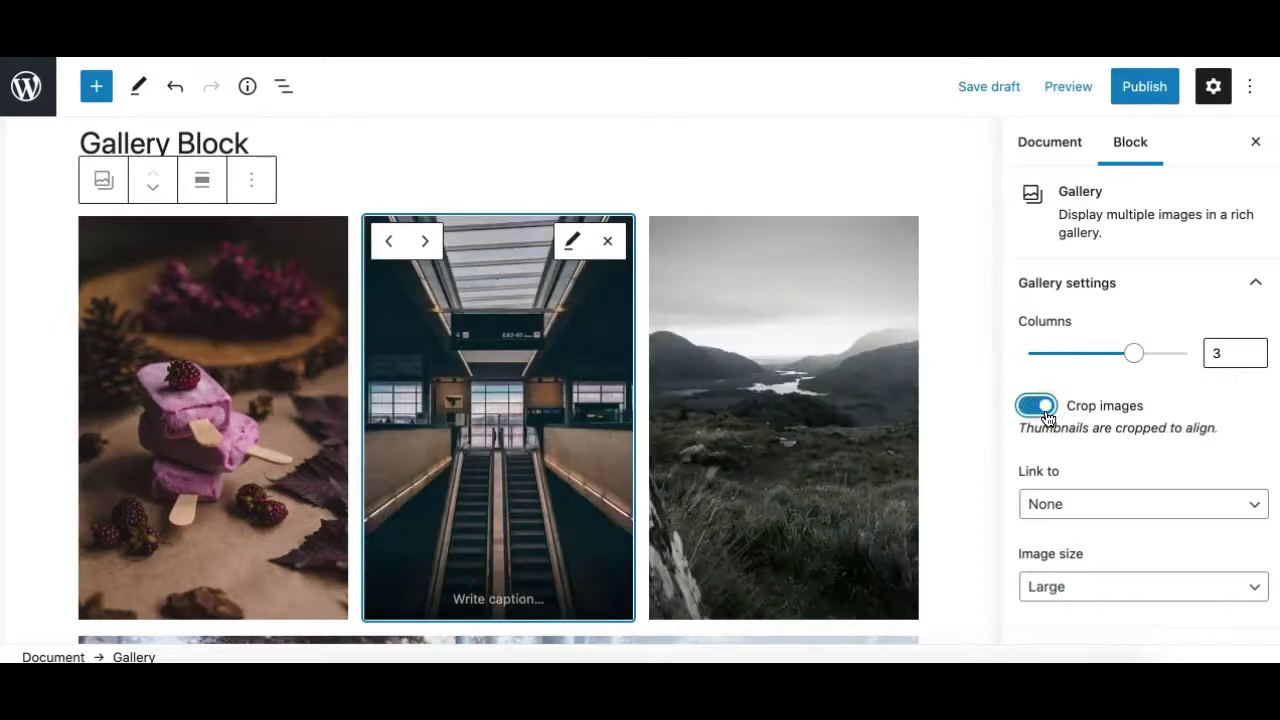
pyautogui.scroll(-1, 1051, 434)
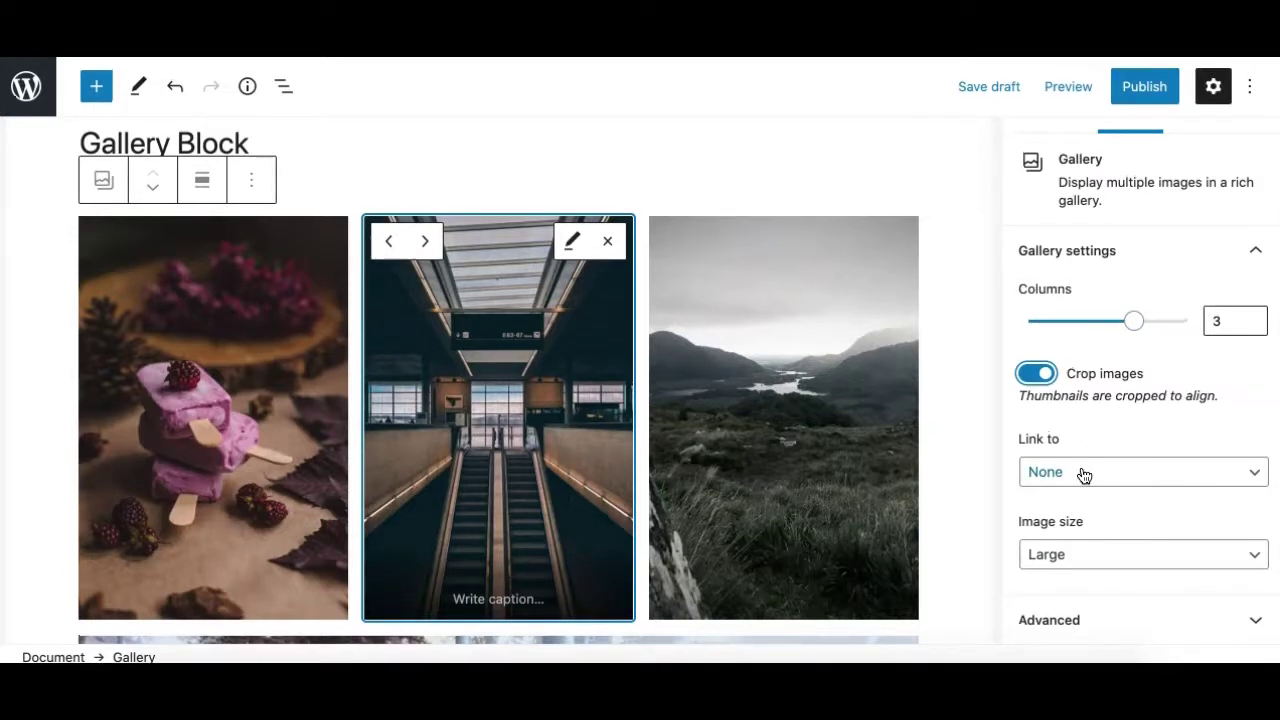
pyautogui.click(1083, 474)
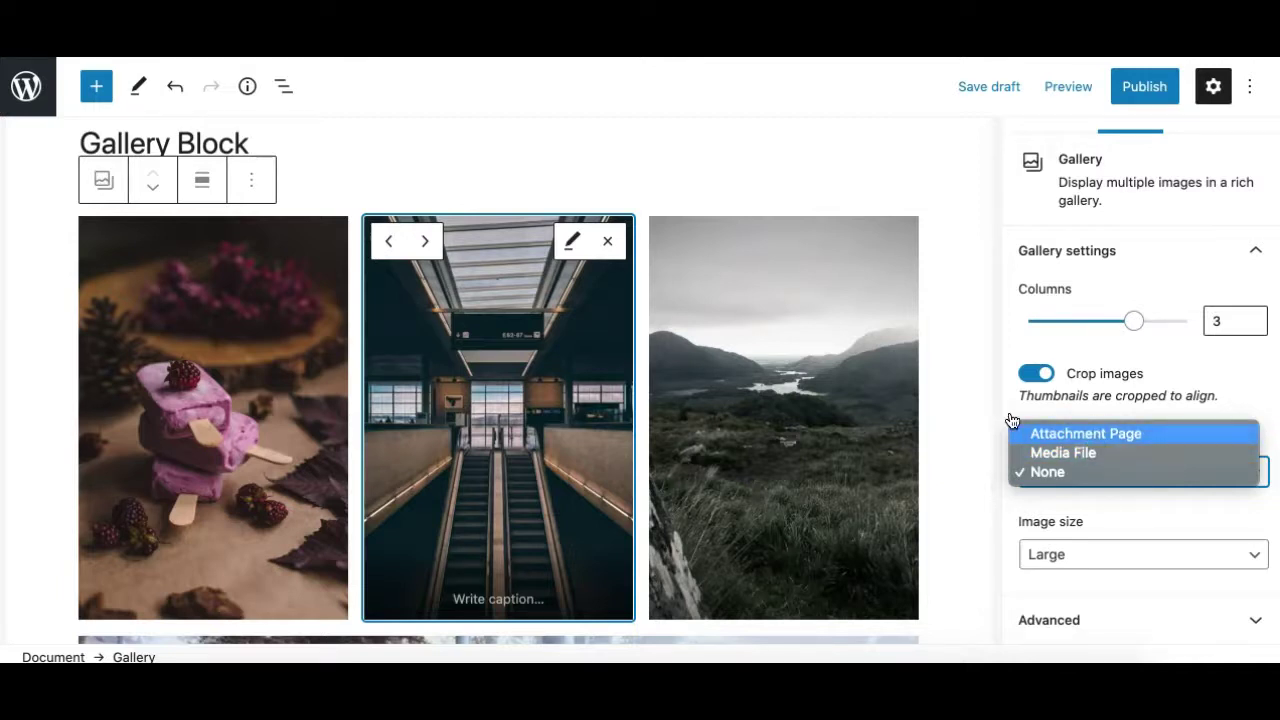
pyautogui.click(1045, 453)
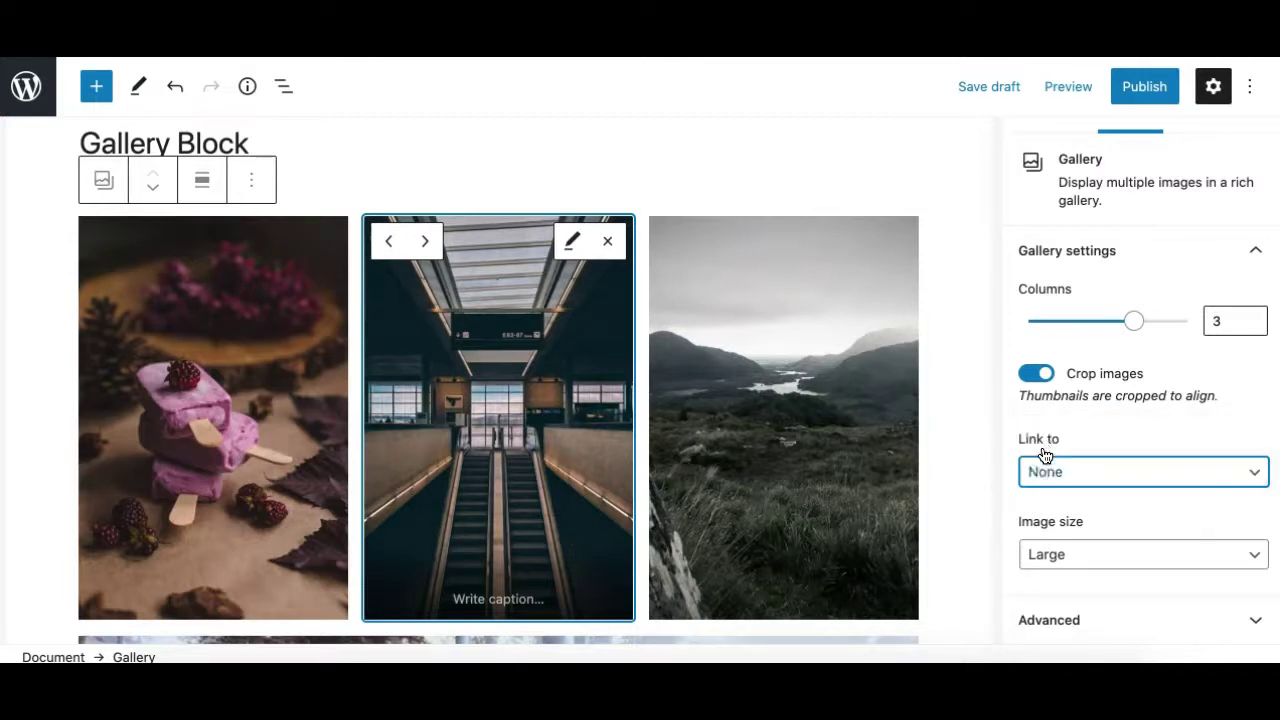
pyautogui.click(1113, 481)
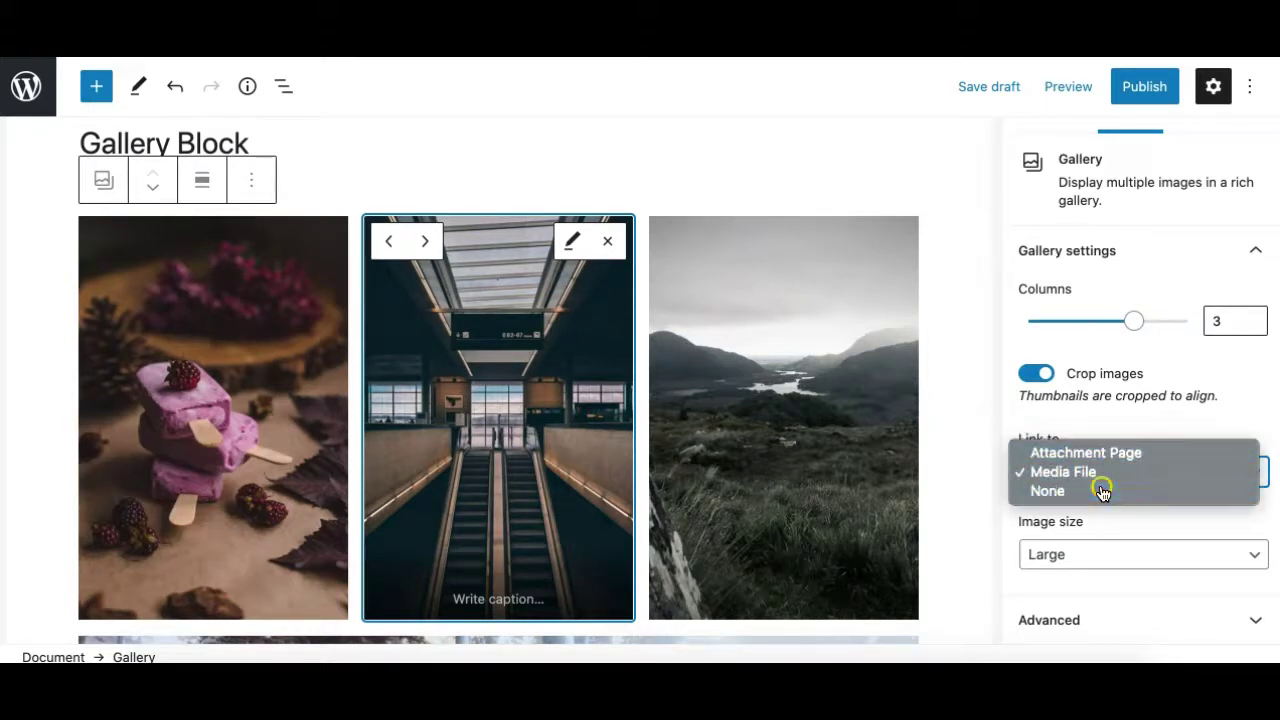
pyautogui.click(1100, 490)
pyautogui.click(1076, 480)
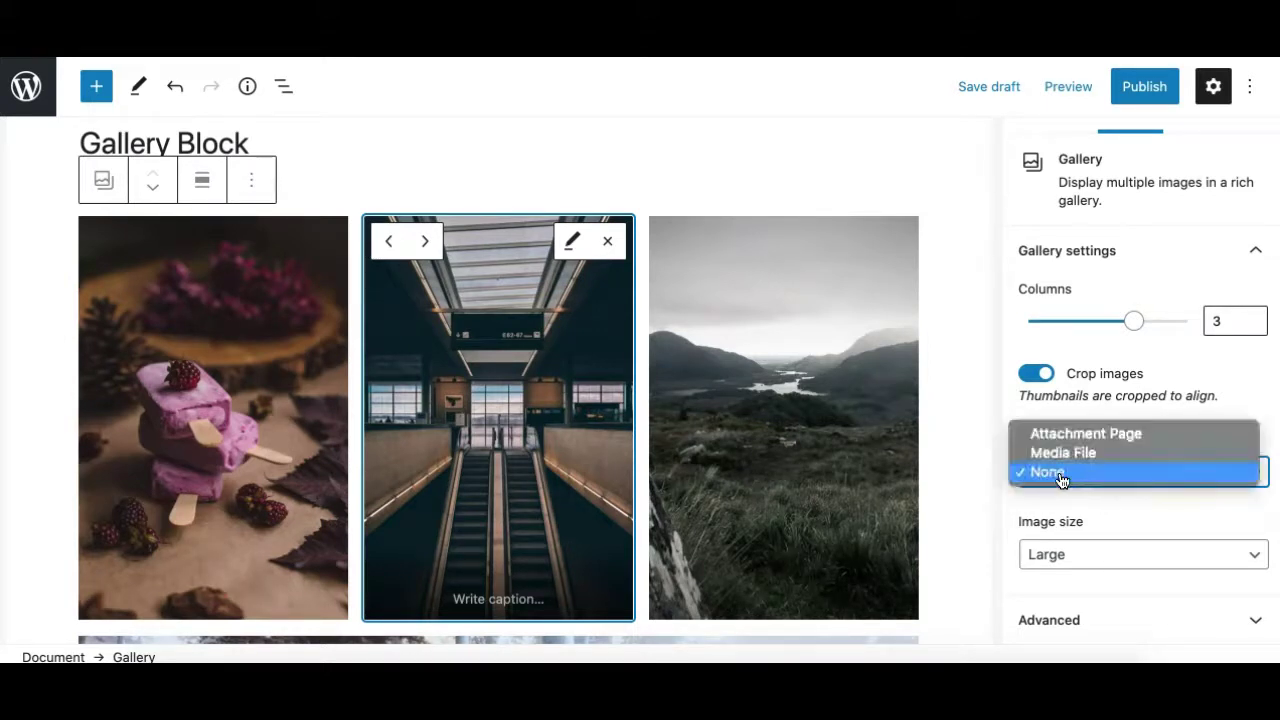
pyautogui.click(1061, 476)
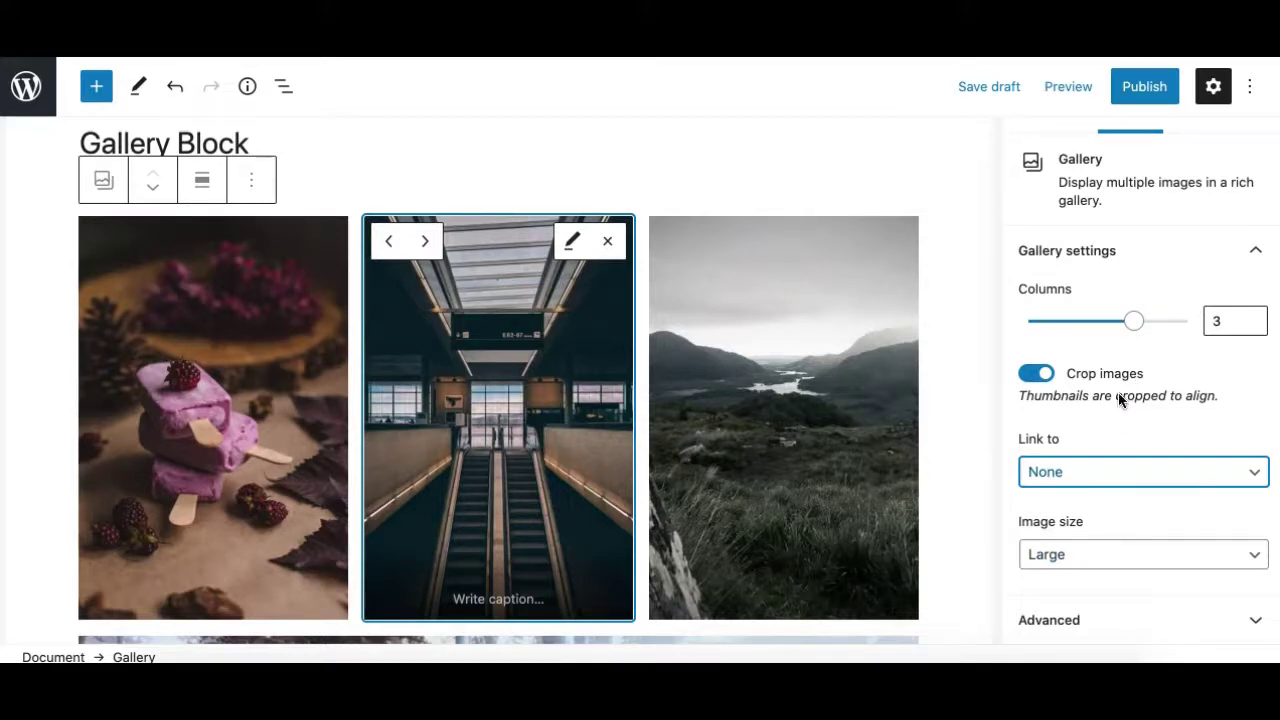
# Set the gallery to 4 columns and Large image size, after briefly trying Medium
pyautogui.moveTo(1141, 329); pyautogui.dragTo(1208, 324)
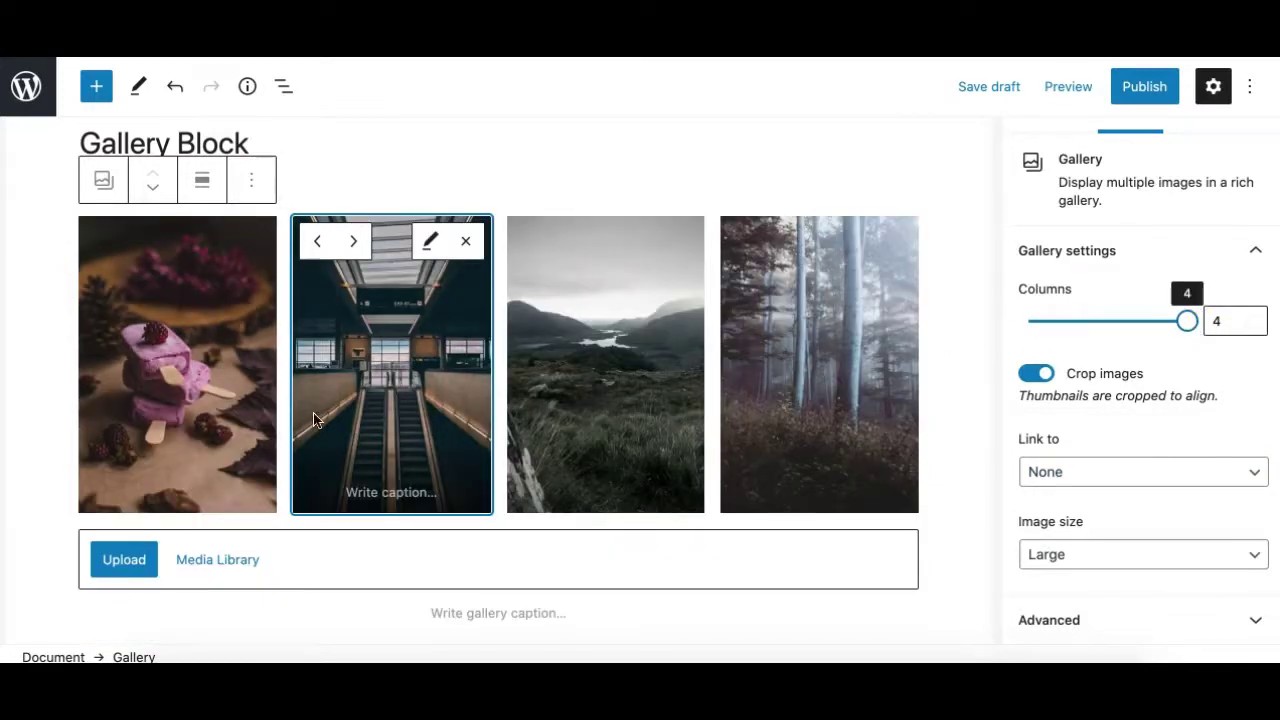
pyautogui.click(1046, 558)
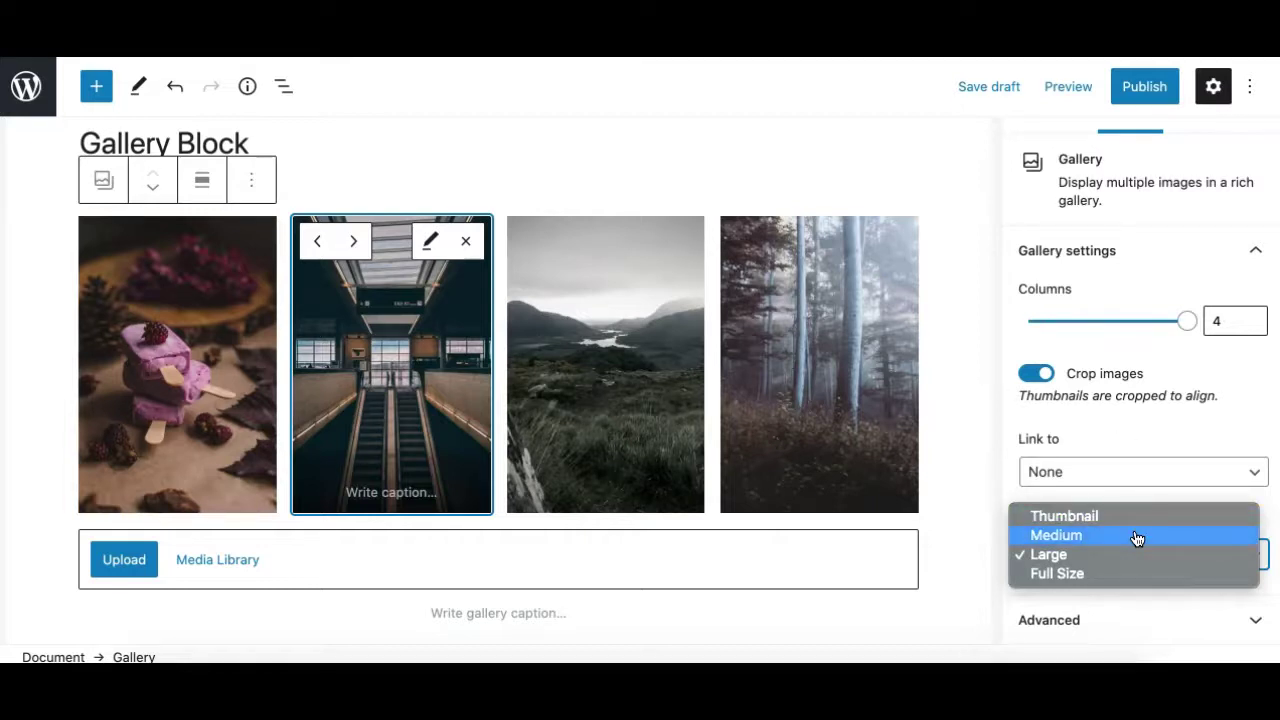
pyautogui.click(1064, 533)
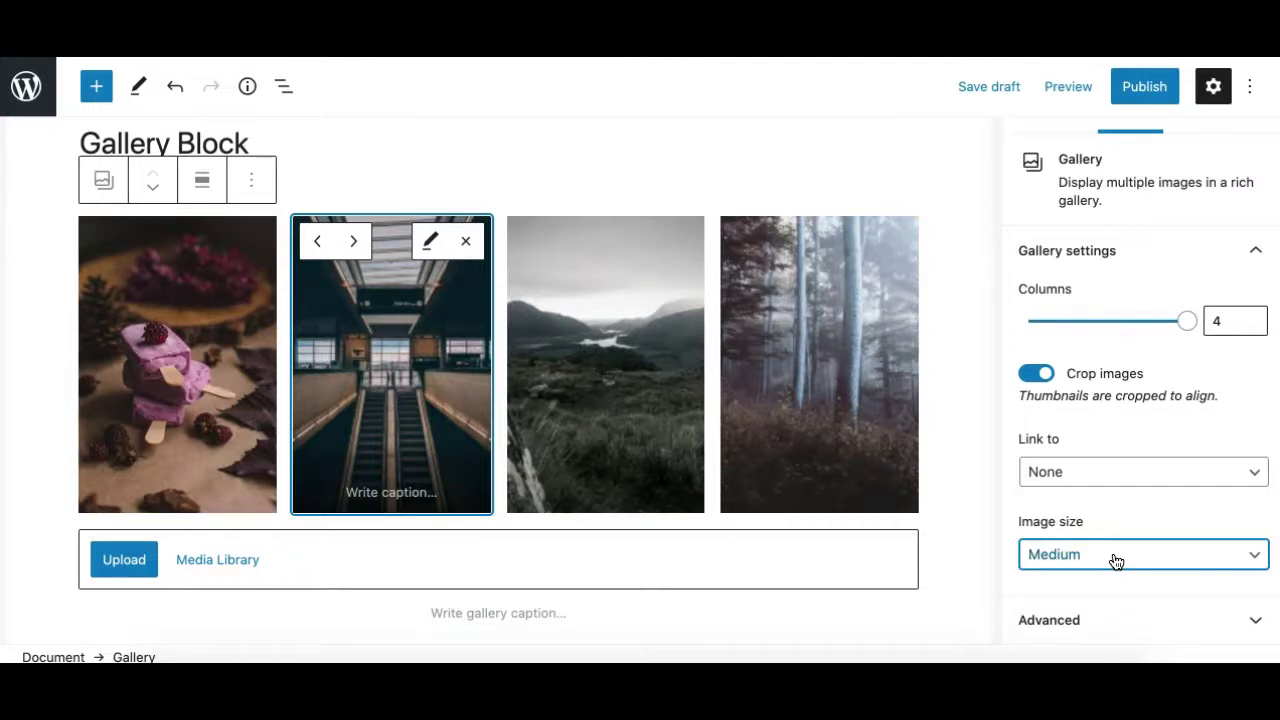
pyautogui.click(1116, 562)
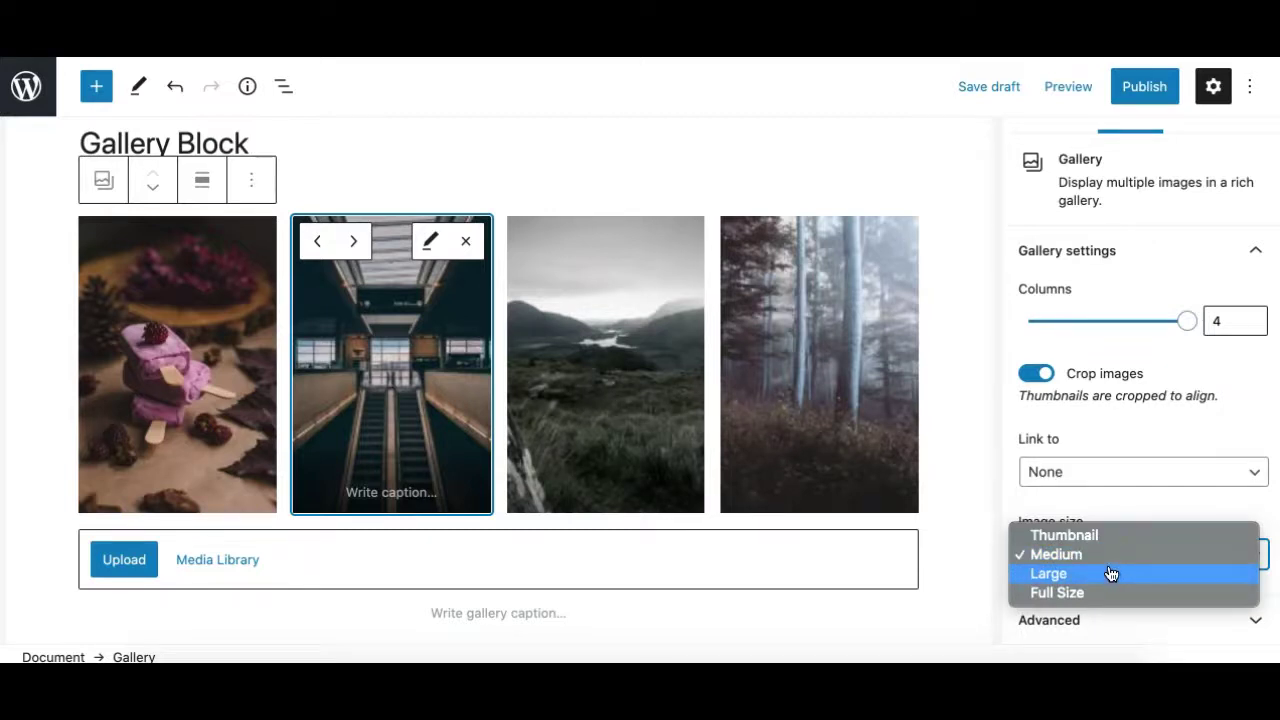
pyautogui.click(1110, 573)
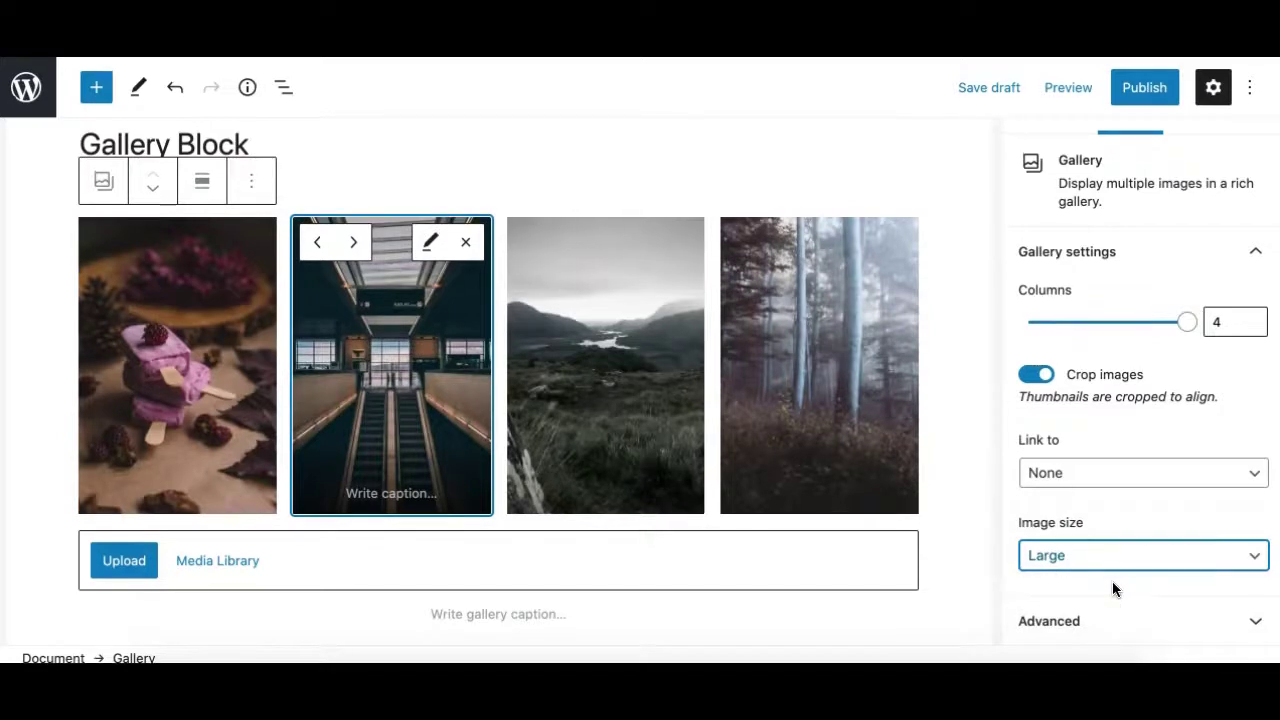
# Collapse Gallery settings and close the settings sidebar
pyautogui.scroll(1, 1112, 581)
pyautogui.click(1133, 292)
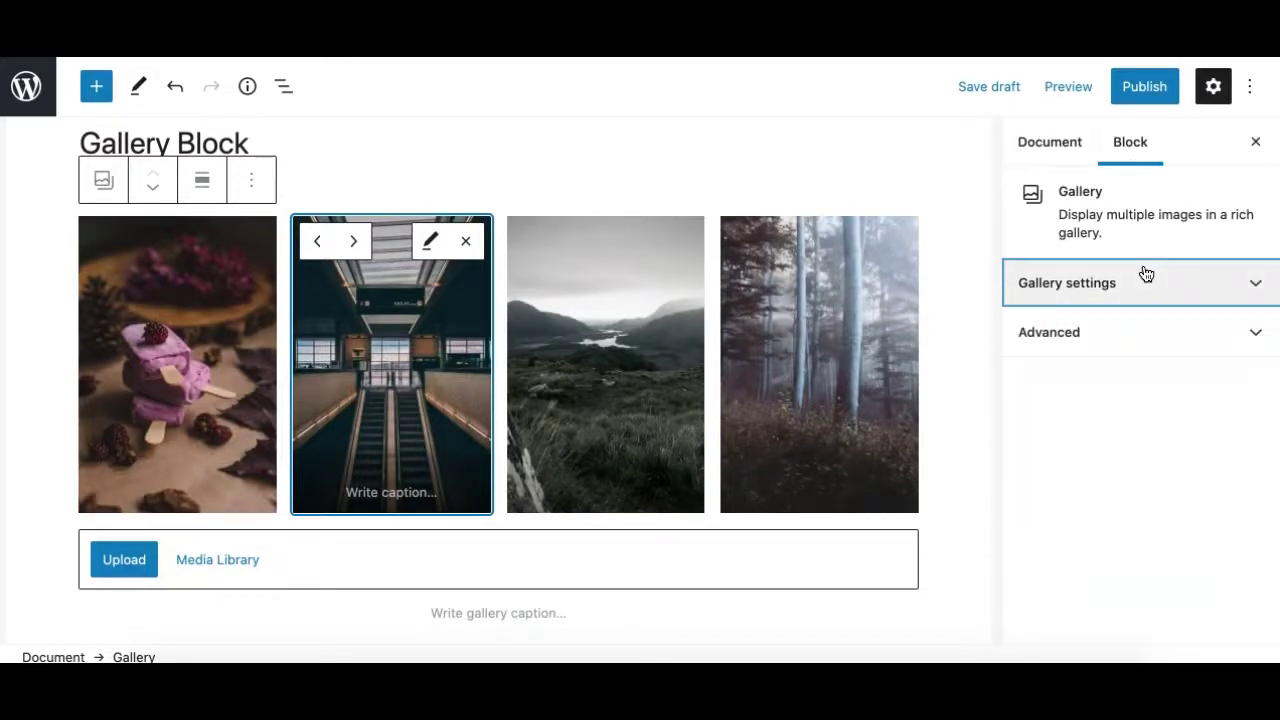
pyautogui.click(1255, 141)
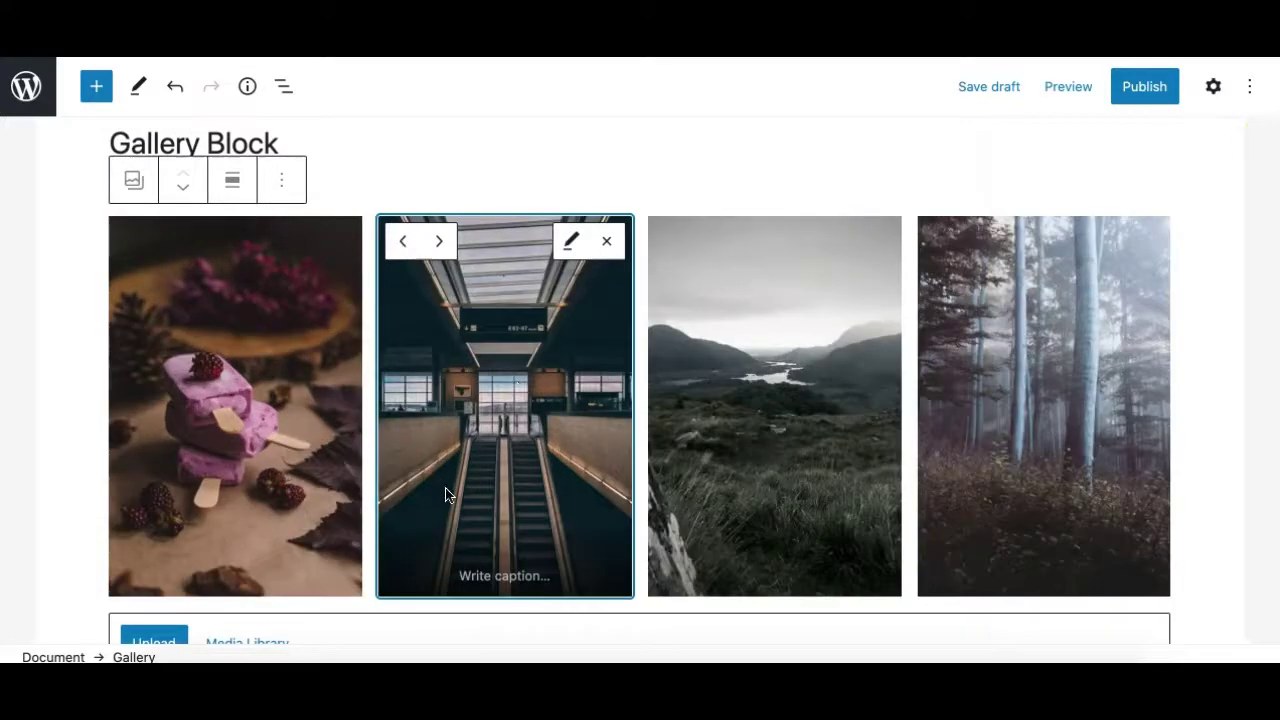